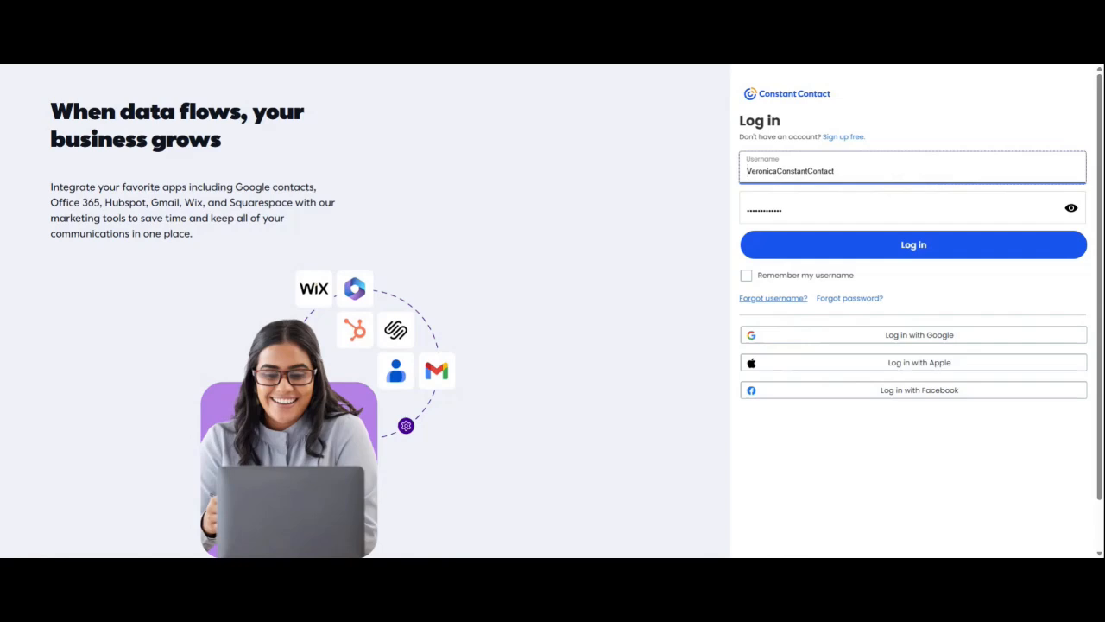
- Log in, then choose Settings from the top-right account dropdown to view account details
{"action": "left_click", "coordinate": [911, 257]}
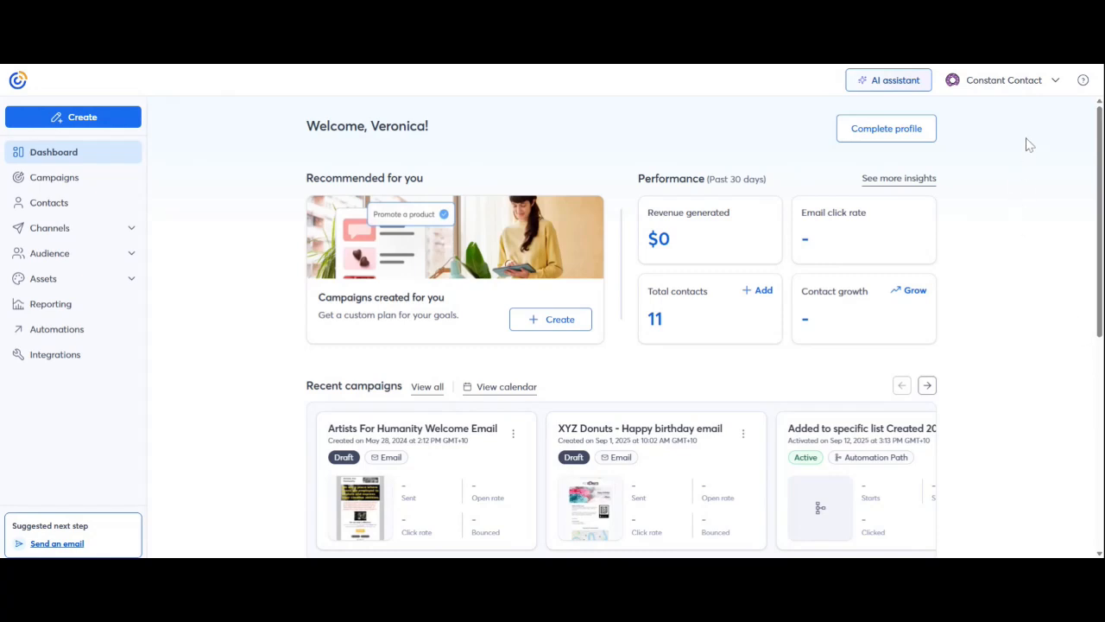
{"action": "left_click", "coordinate": [1018, 87]}
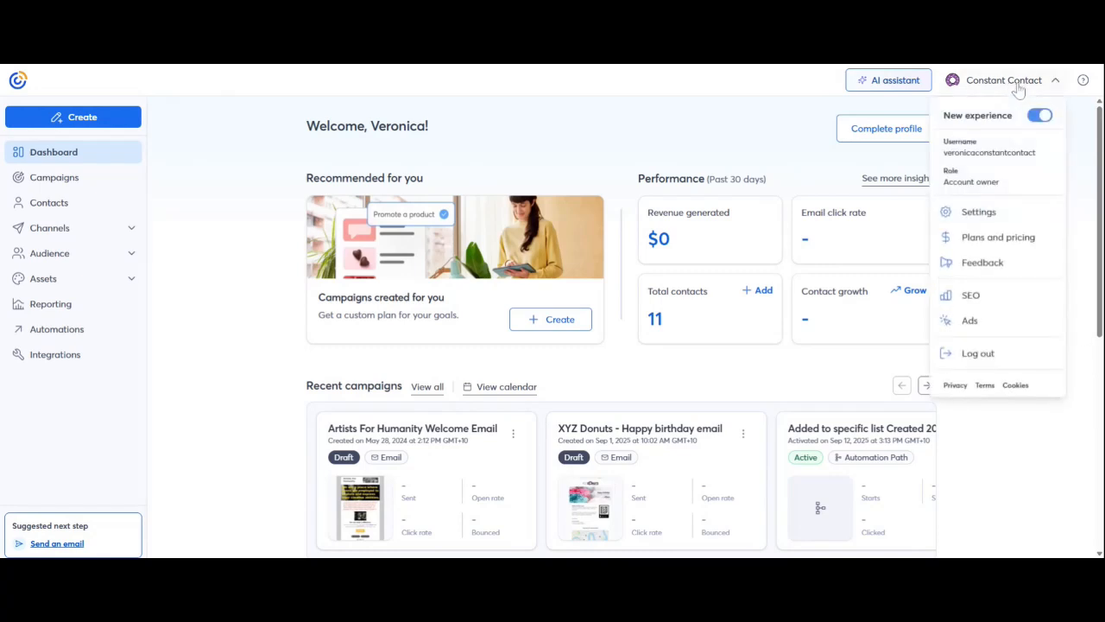
{"action": "left_click", "coordinate": [972, 220]}
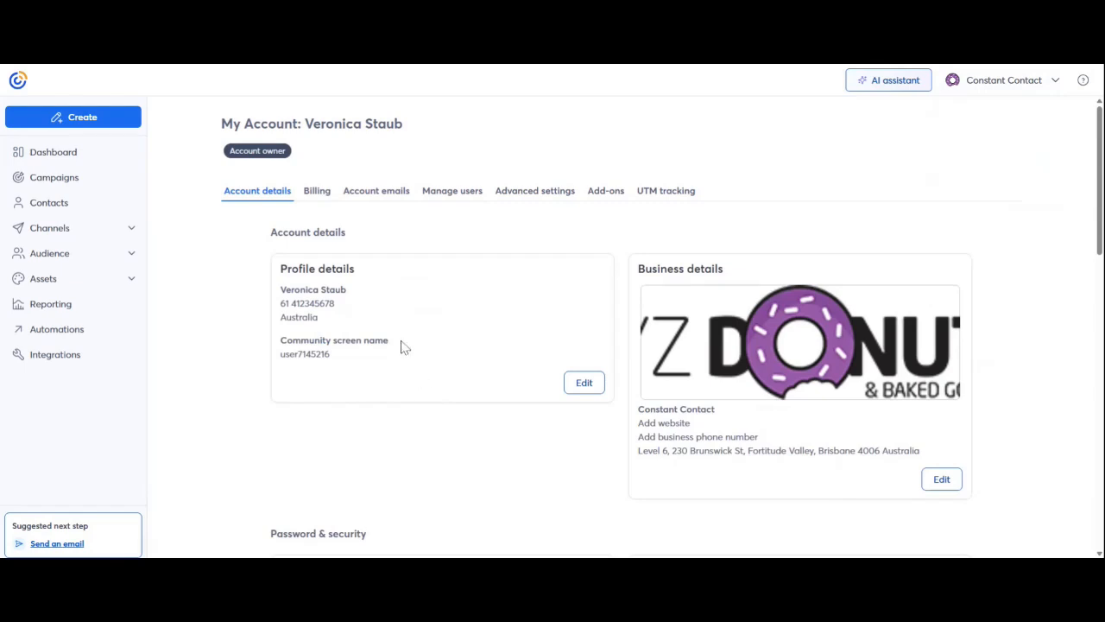
- On Account emails, point out the Email verified and Email pending verification statuses
{"action": "left_click", "coordinate": [376, 192]}
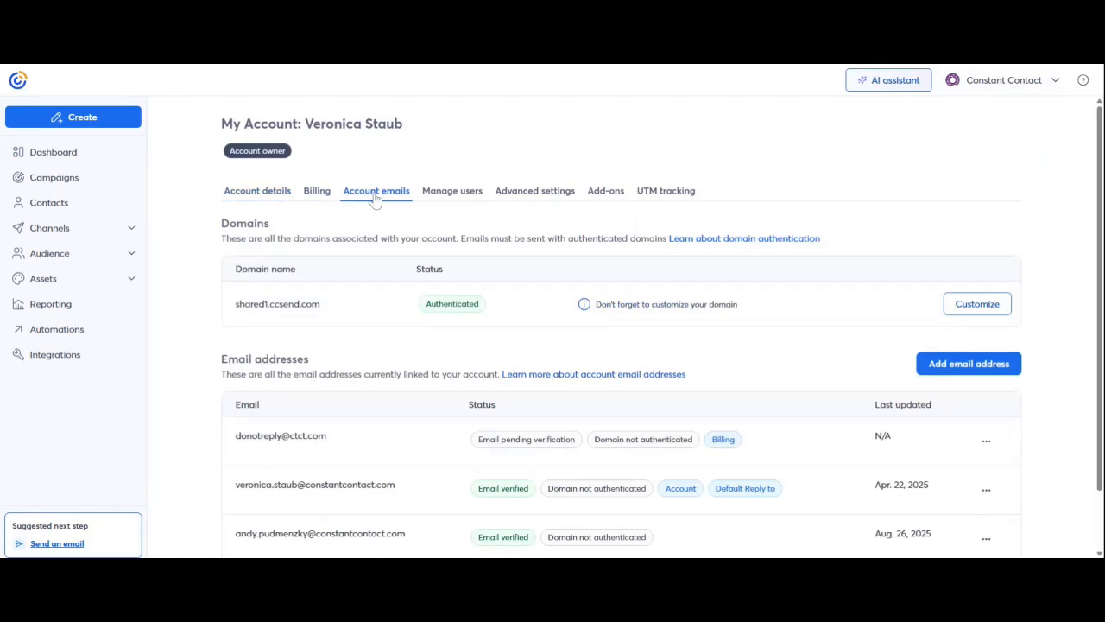
{"action": "scroll", "coordinate": [402, 449], "scroll_direction": "down", "scroll_amount": 1}
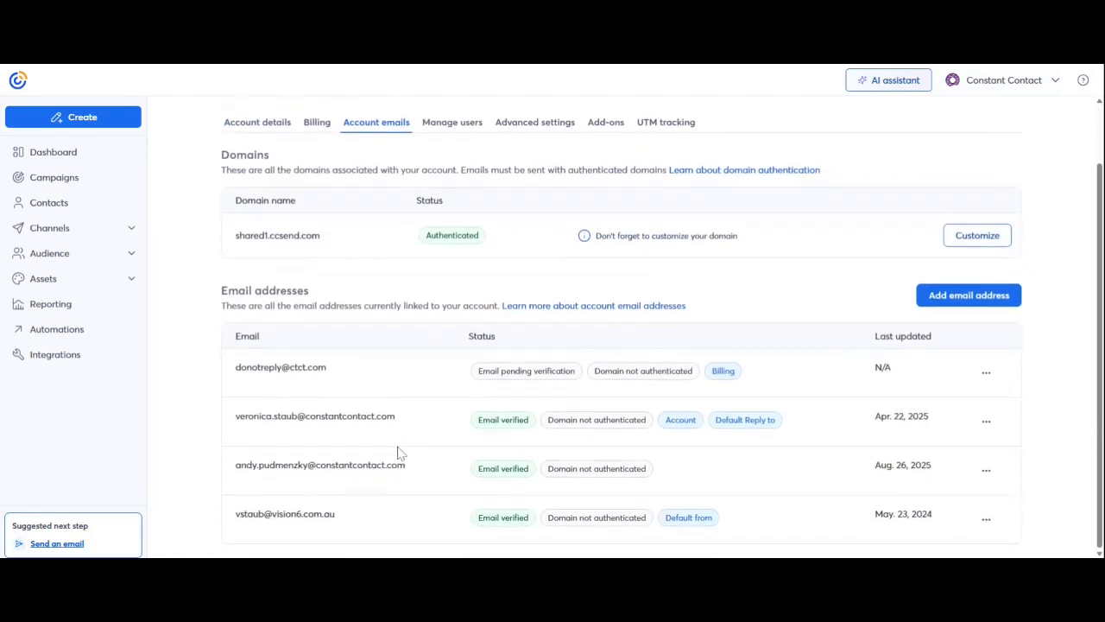
{"action": "scroll", "coordinate": [376, 418], "scroll_direction": "up", "scroll_amount": 1}
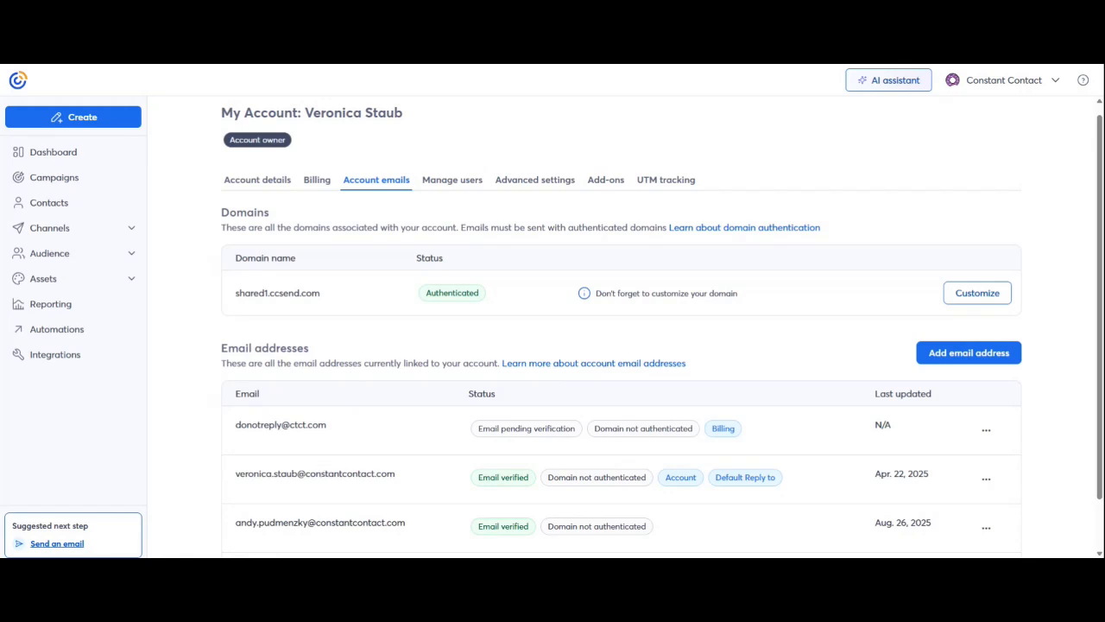
{"action": "left_click_drag", "start_coordinate": [483, 475], "coordinate": [535, 486]}
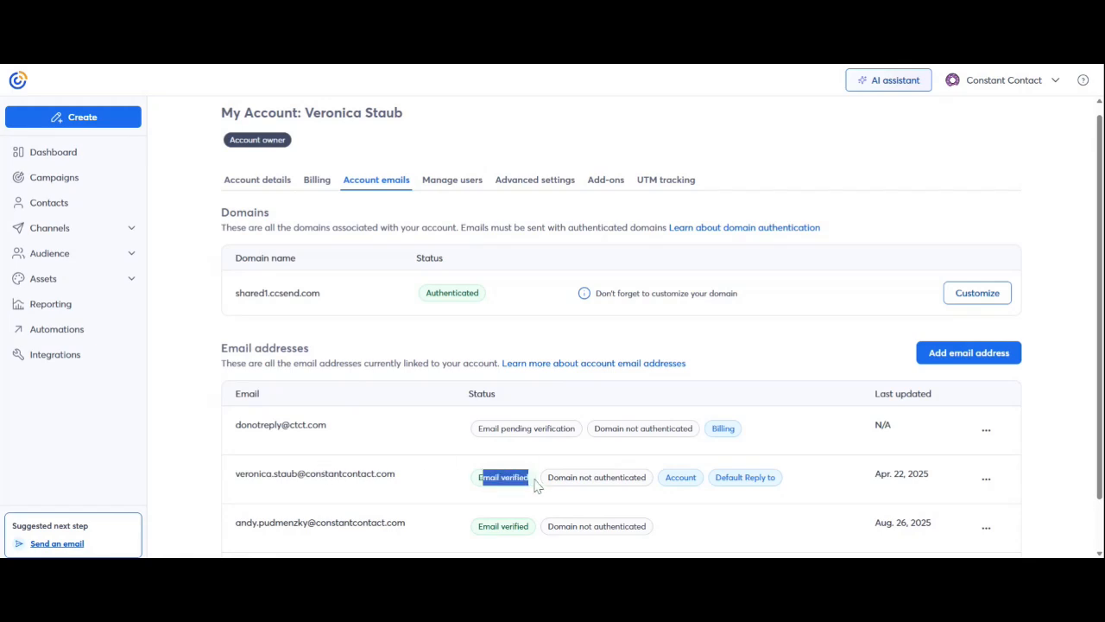
{"action": "left_click", "coordinate": [455, 499]}
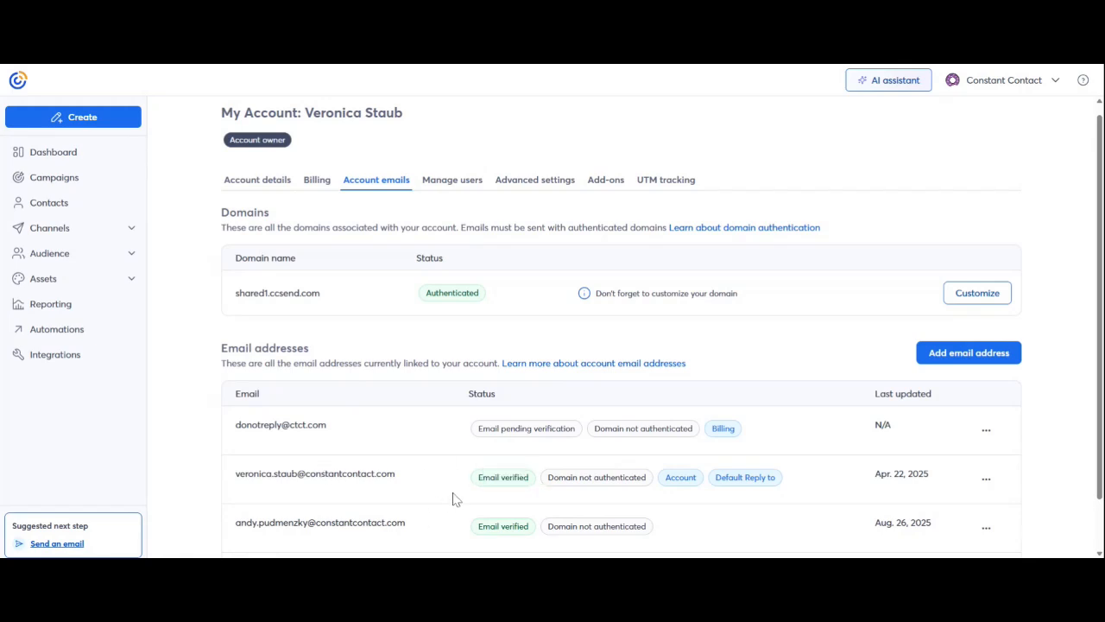
{"action": "left_click_drag", "start_coordinate": [478, 429], "coordinate": [581, 440]}
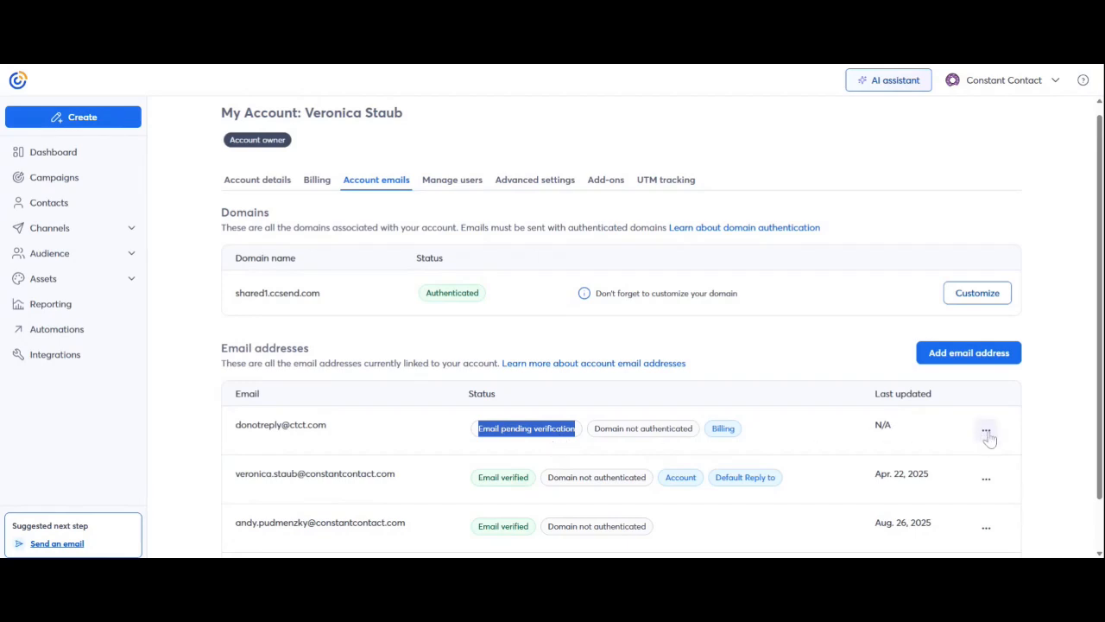
- Resend the verification email for the pending address and return to Account details
{"action": "left_click", "coordinate": [989, 438]}
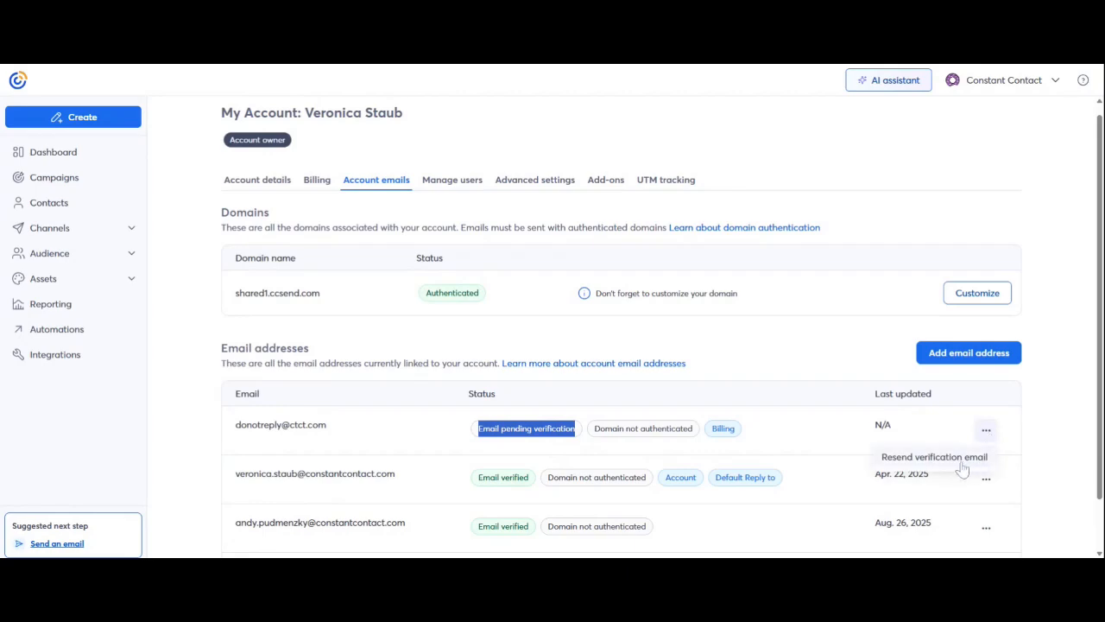
{"action": "left_click", "coordinate": [963, 467]}
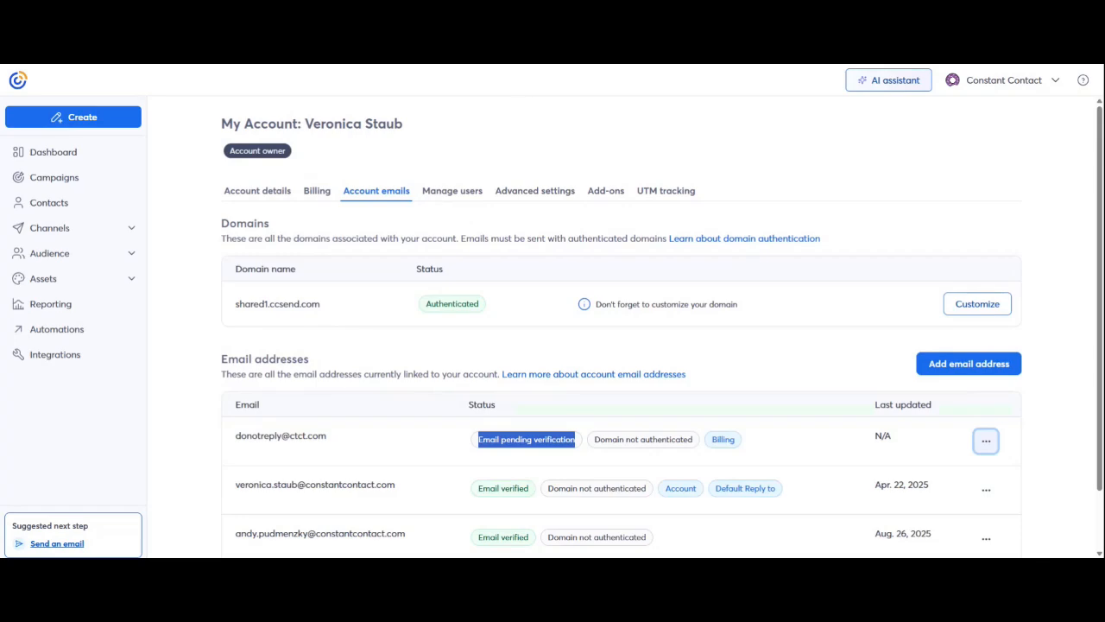
{"action": "left_click", "coordinate": [254, 201]}
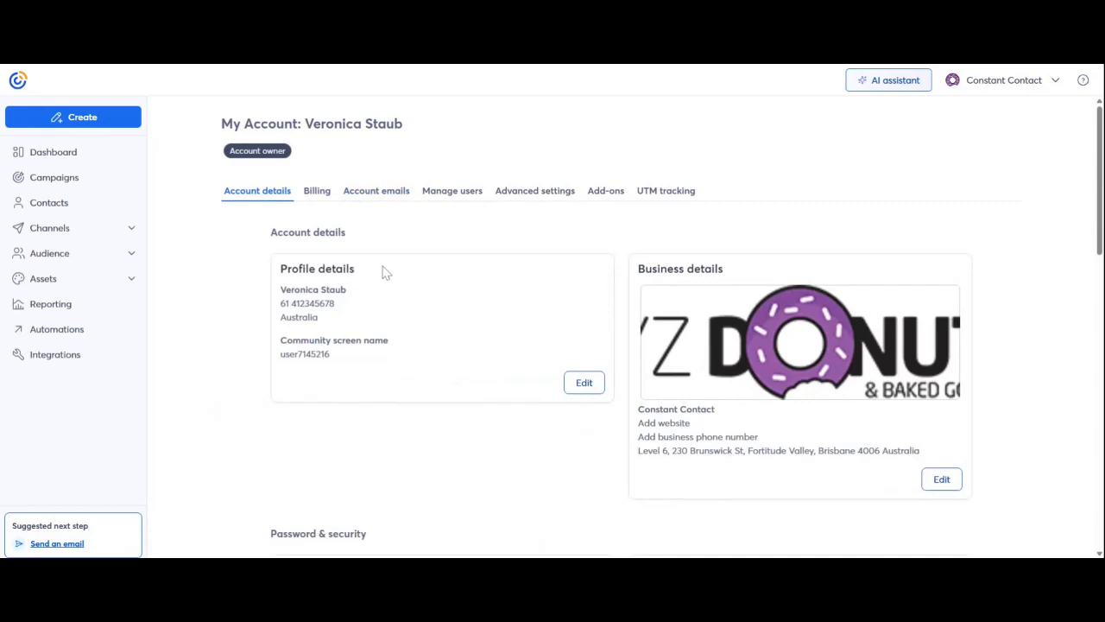
{"action": "left_click_drag", "start_coordinate": [383, 269], "coordinate": [283, 273]}
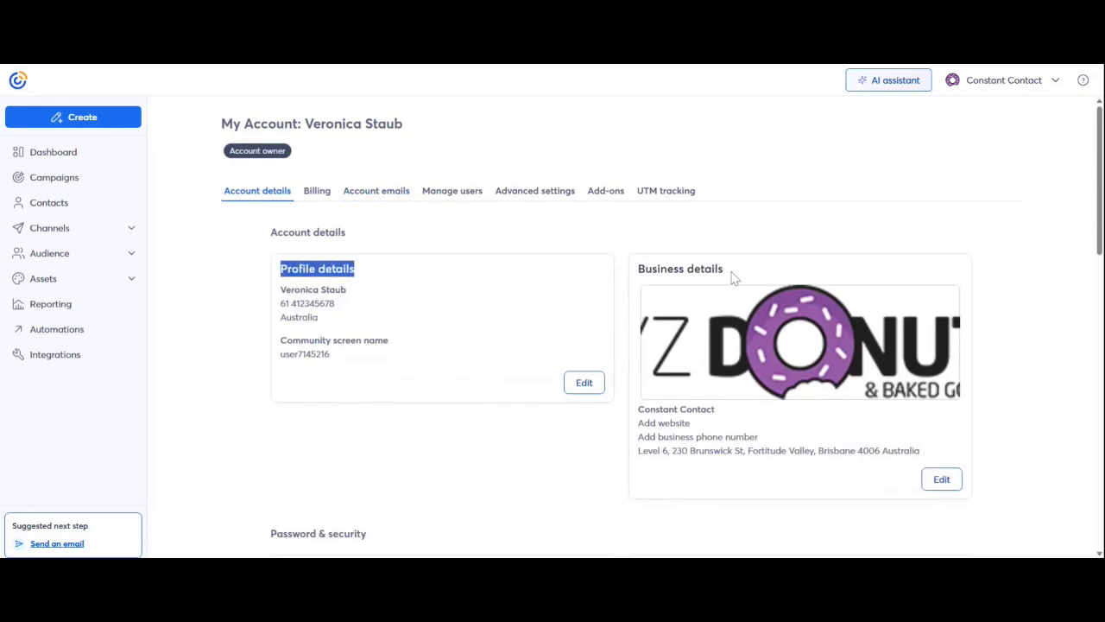
{"action": "left_click_drag", "start_coordinate": [730, 270], "coordinate": [641, 271]}
{"action": "scroll", "coordinate": [553, 397], "scroll_direction": "down", "scroll_amount": 2}
{"action": "scroll", "coordinate": [547, 403], "scroll_direction": "down", "scroll_amount": 1}
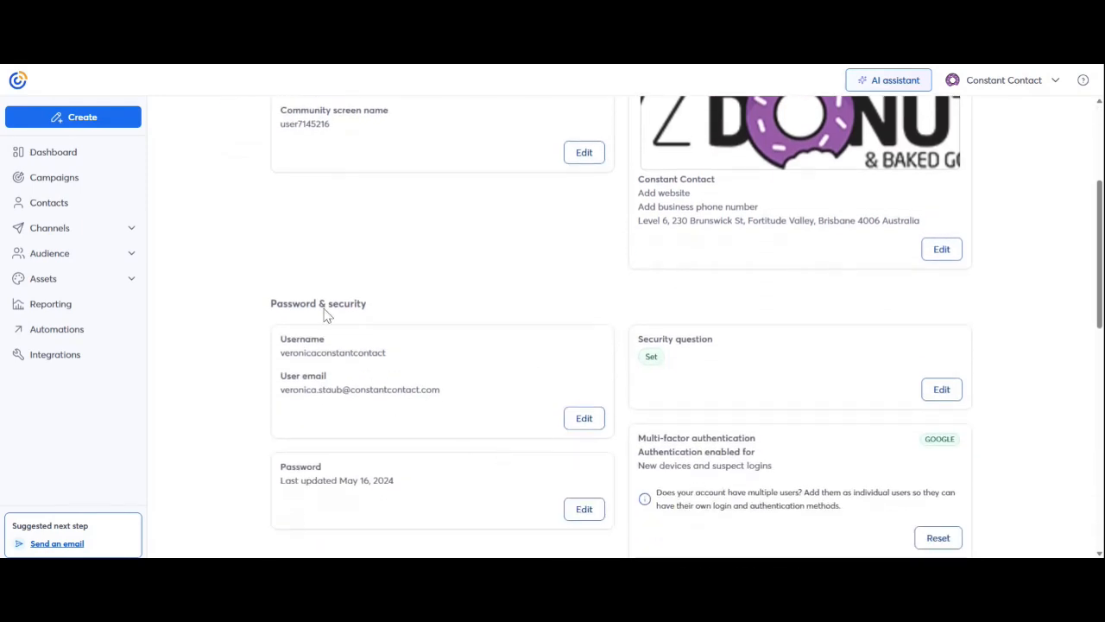
{"action": "scroll", "coordinate": [505, 404], "scroll_direction": "down", "scroll_amount": 1}
{"action": "scroll", "coordinate": [506, 411], "scroll_direction": "down", "scroll_amount": 5}
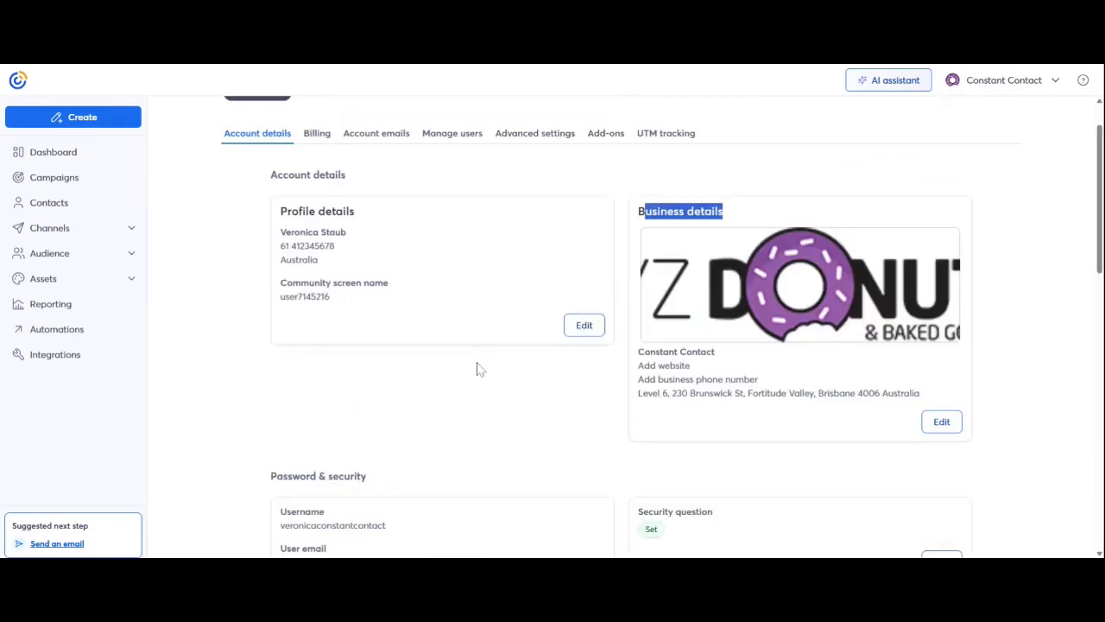
{"action": "left_click", "coordinate": [480, 369]}
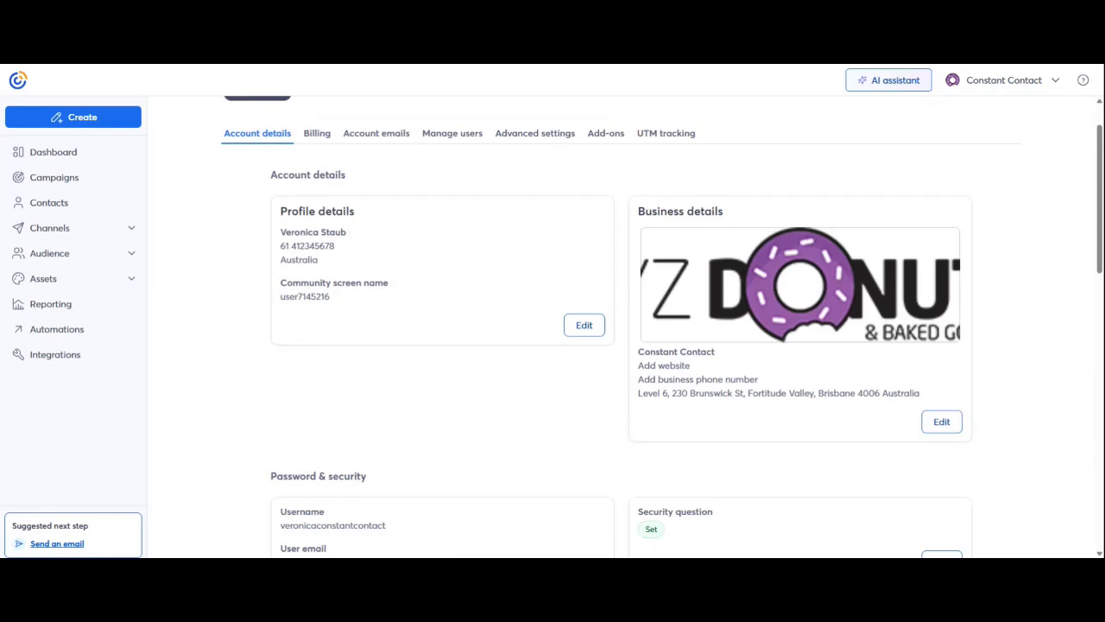
{"action": "scroll", "coordinate": [226, 390], "scroll_direction": "up", "scroll_amount": 1}
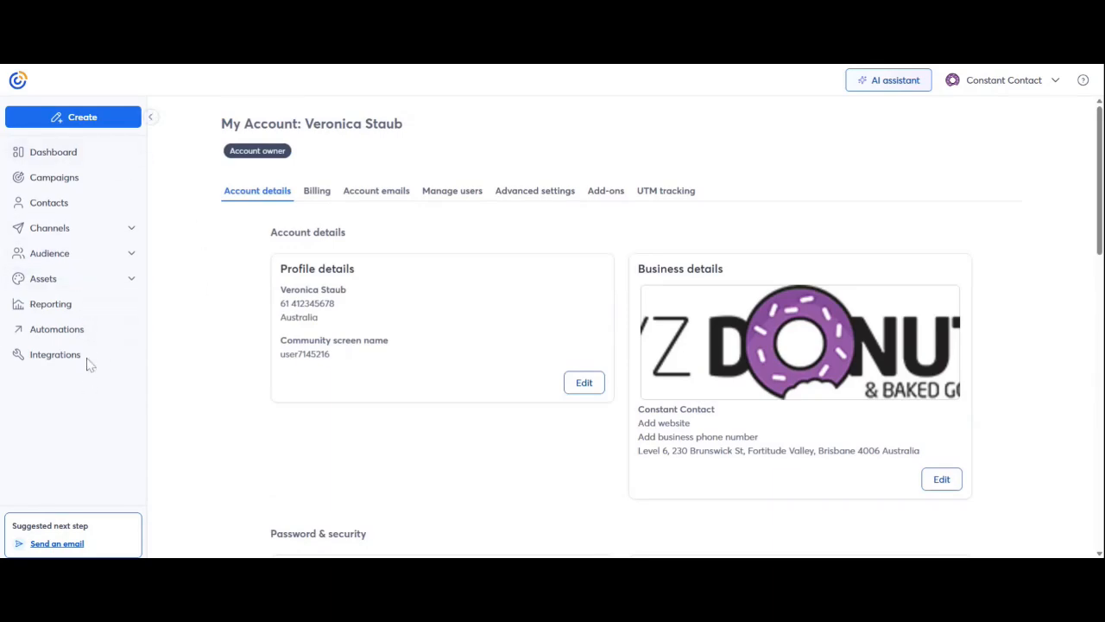
- Open the BrandKit under Assets and point out the XYZ Donuts logo in the preview
{"action": "left_click", "coordinate": [47, 288]}
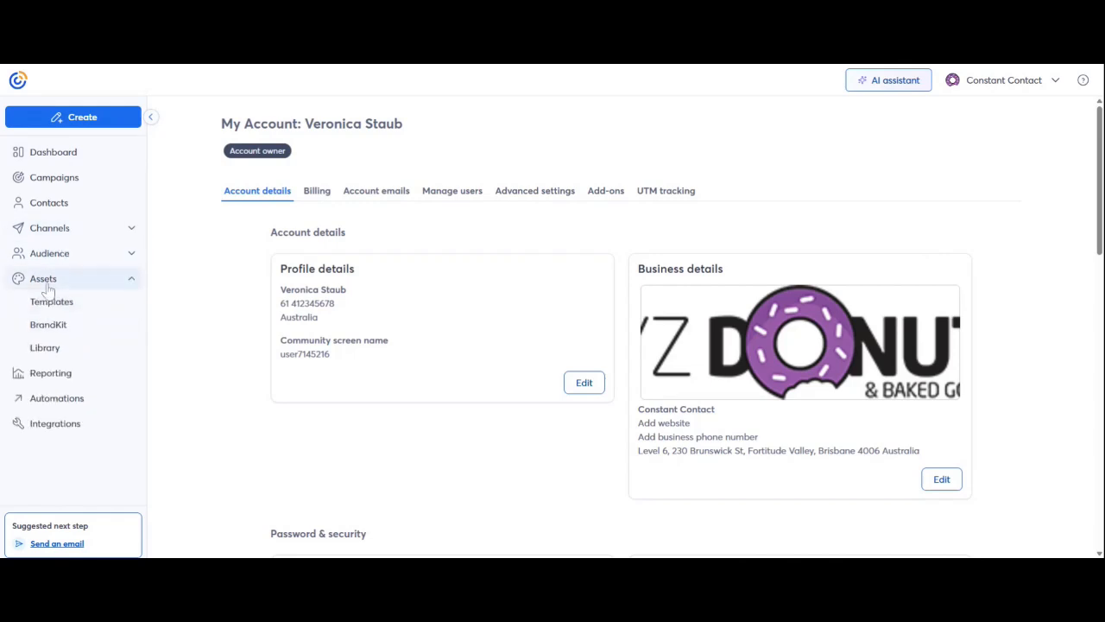
{"action": "left_click", "coordinate": [69, 334]}
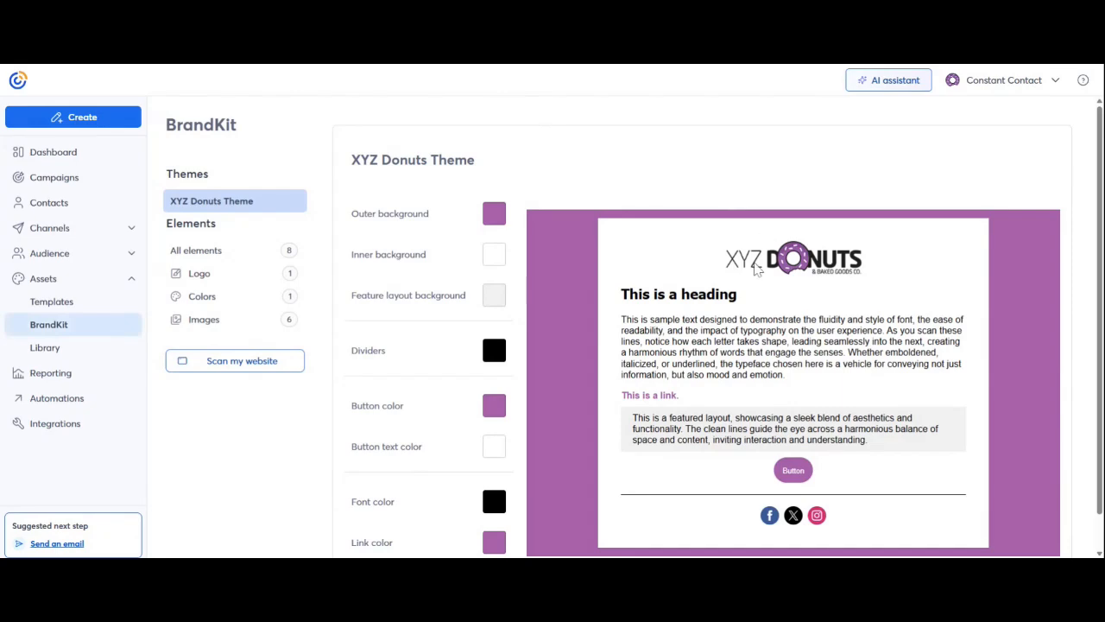
{"action": "scroll", "coordinate": [765, 285], "scroll_direction": "down", "scroll_amount": 1}
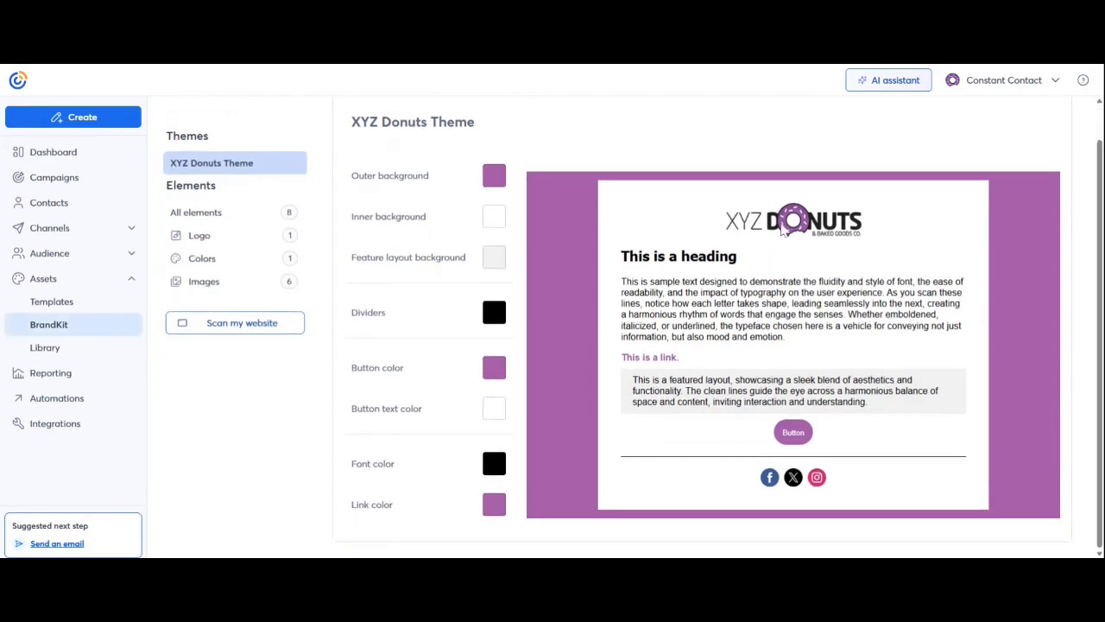
{"action": "left_click_drag", "start_coordinate": [730, 230], "coordinate": [892, 245]}
{"action": "left_click", "coordinate": [869, 266]}
{"action": "scroll", "coordinate": [765, 328], "scroll_direction": "up", "scroll_amount": 1}
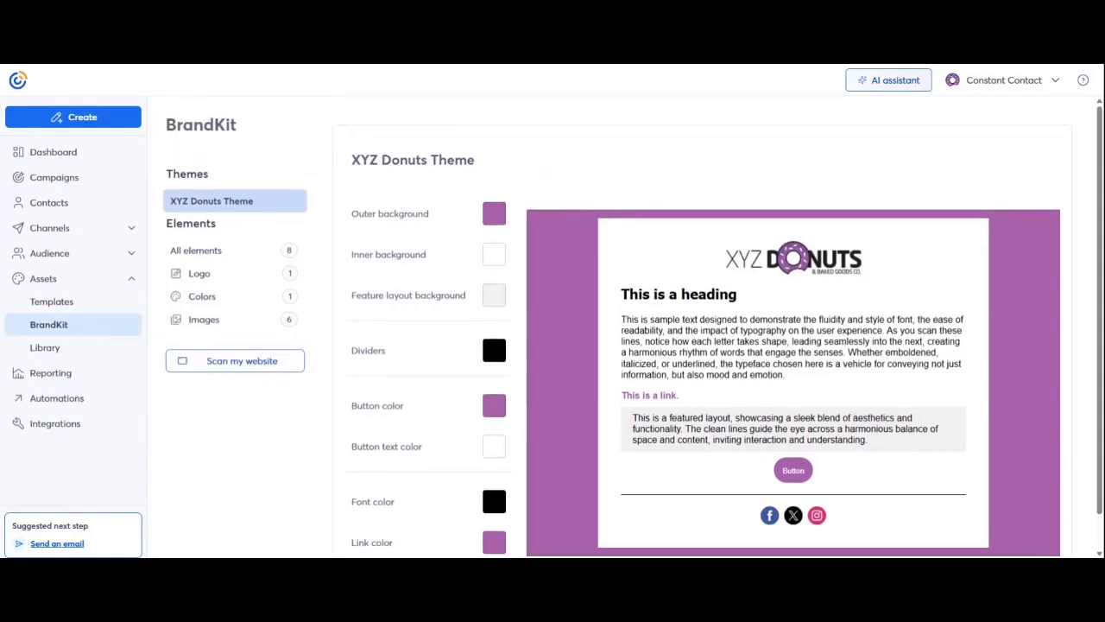
{"action": "scroll", "coordinate": [474, 223], "scroll_direction": "down", "scroll_amount": 1}
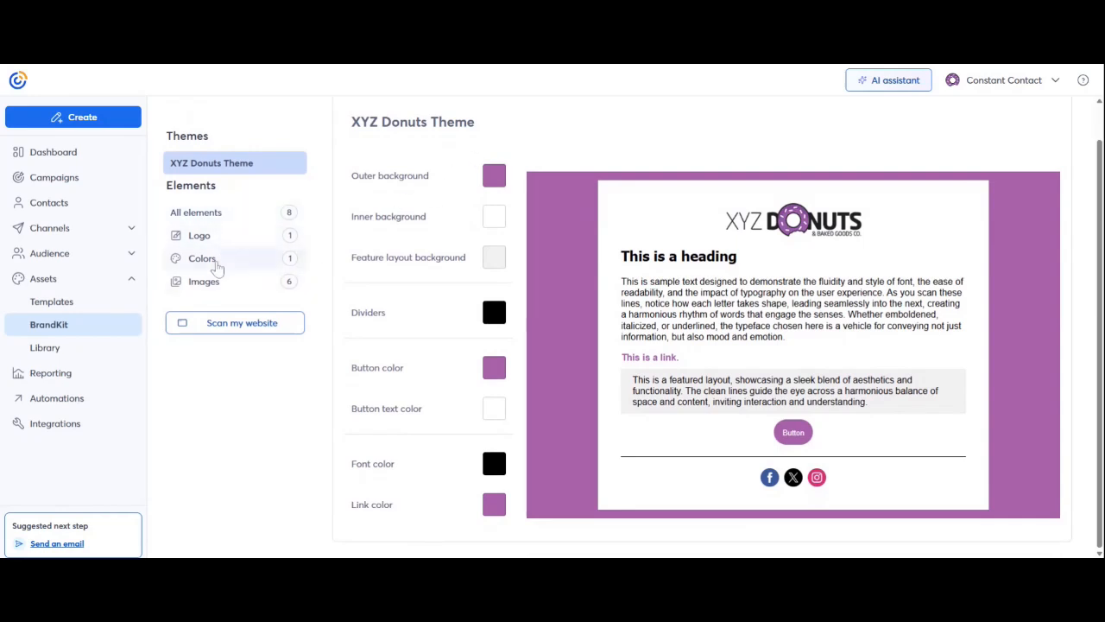
- Show the brand's six saved images, then open and close the Scan my website dialog
{"action": "left_click", "coordinate": [215, 288]}
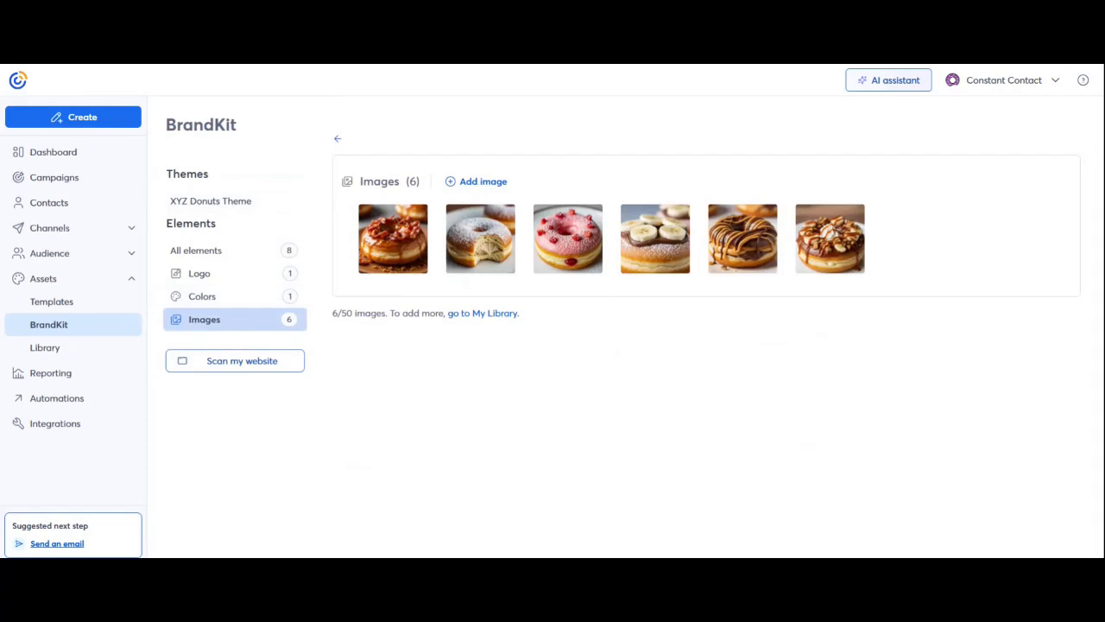
{"action": "left_click", "coordinate": [239, 369]}
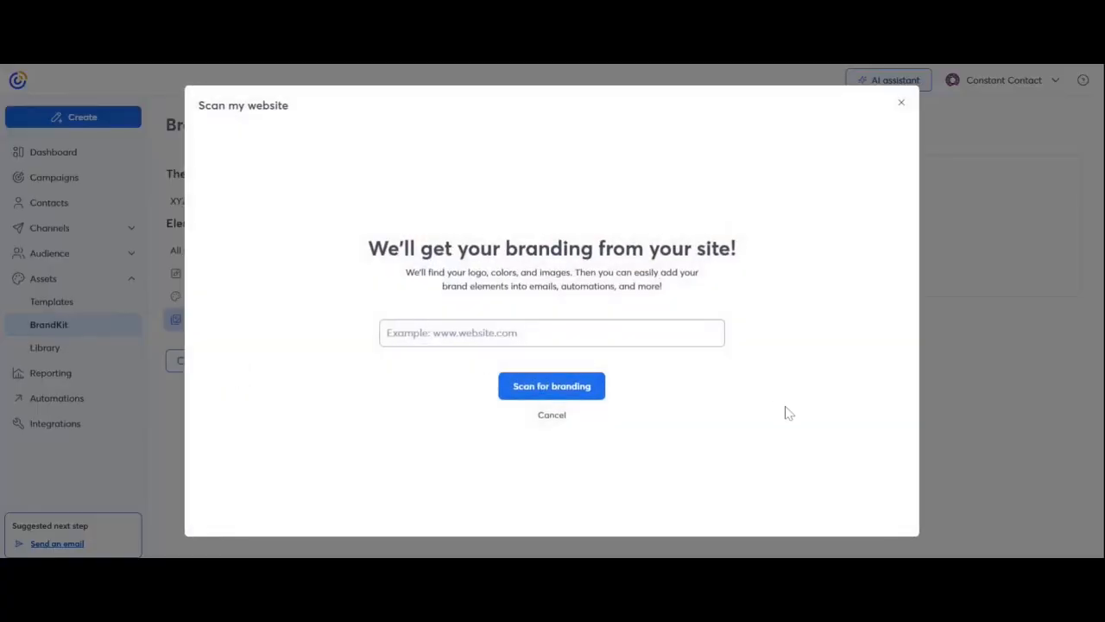
{"action": "left_click", "coordinate": [901, 103]}
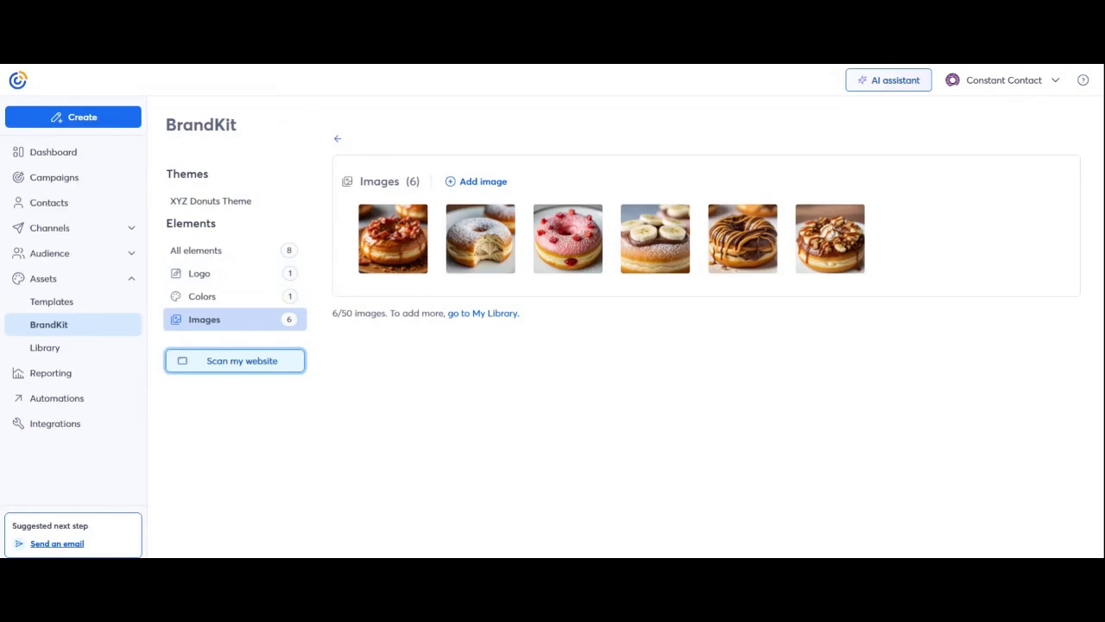
- From Contacts, choose Add contacts > Upload from a file to reach the import Upload step
{"action": "left_click", "coordinate": [48, 207]}
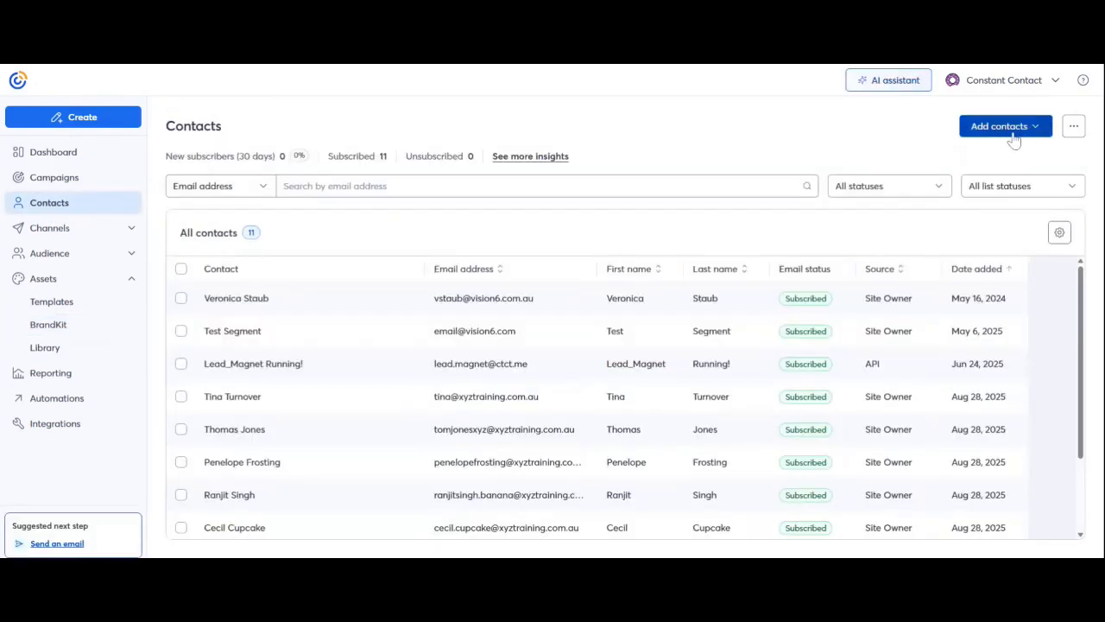
{"action": "left_click", "coordinate": [1015, 138]}
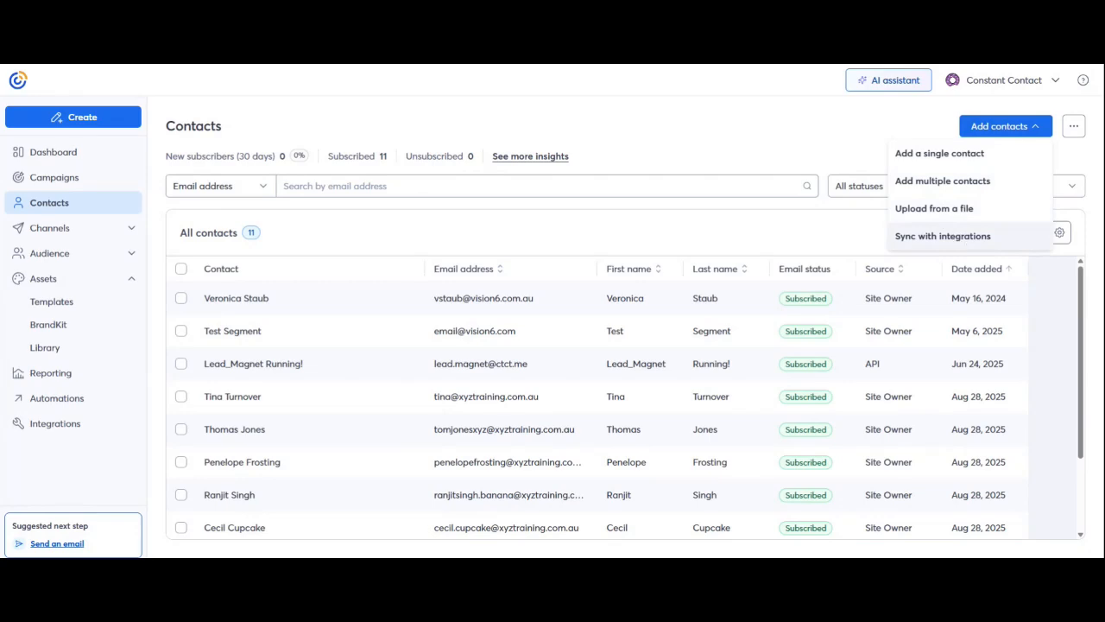
{"action": "left_click", "coordinate": [927, 219]}
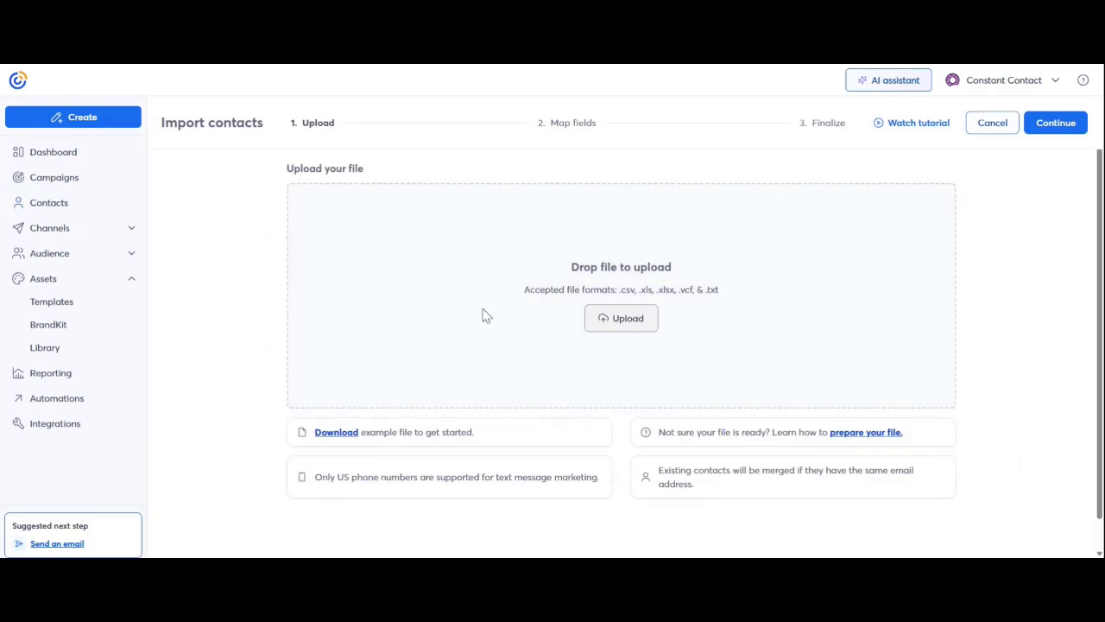
- Upload the XYZ Accounting contact CSV and continue to column mapping
{"action": "left_click", "coordinate": [630, 329]}
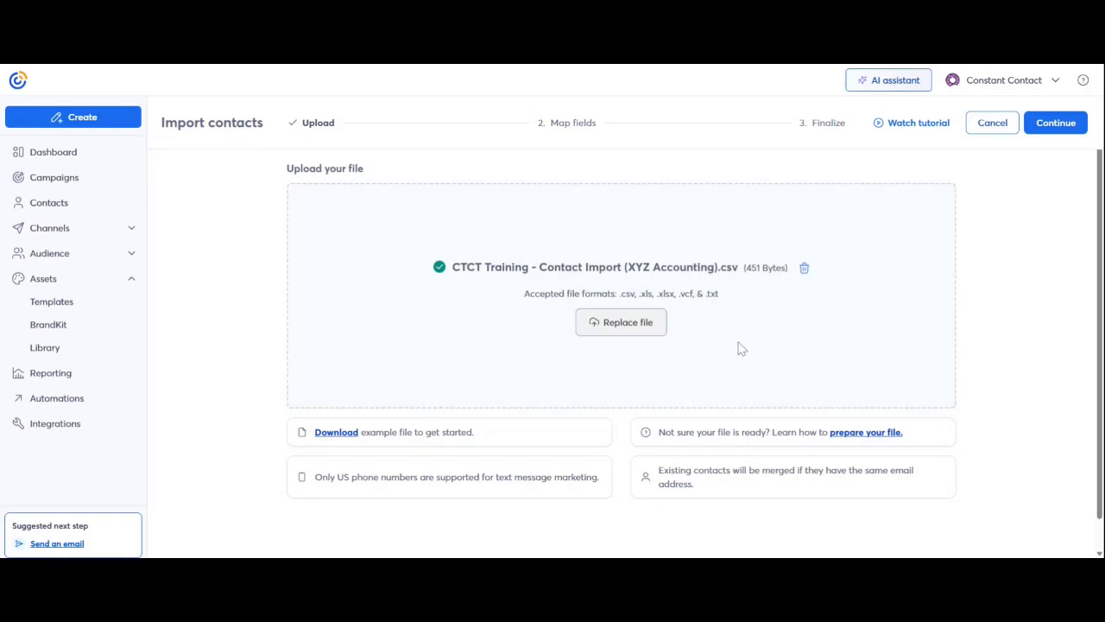
{"action": "left_click", "coordinate": [1055, 124]}
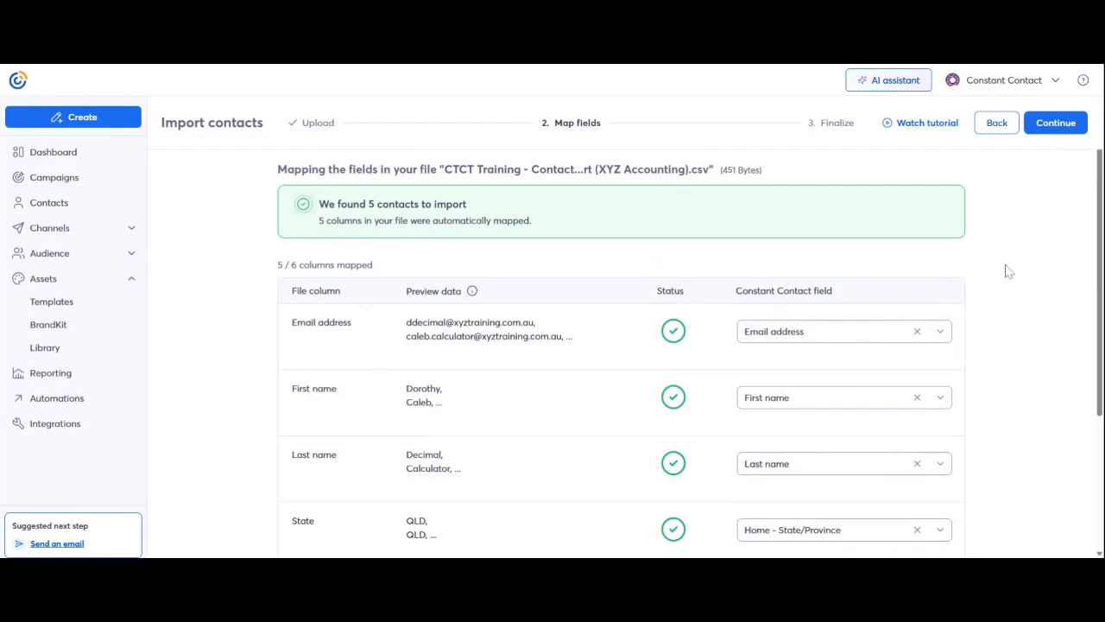
{"action": "scroll", "coordinate": [1004, 299], "scroll_direction": "down", "scroll_amount": 2}
{"action": "scroll", "coordinate": [1006, 298], "scroll_direction": "up", "scroll_amount": 1}
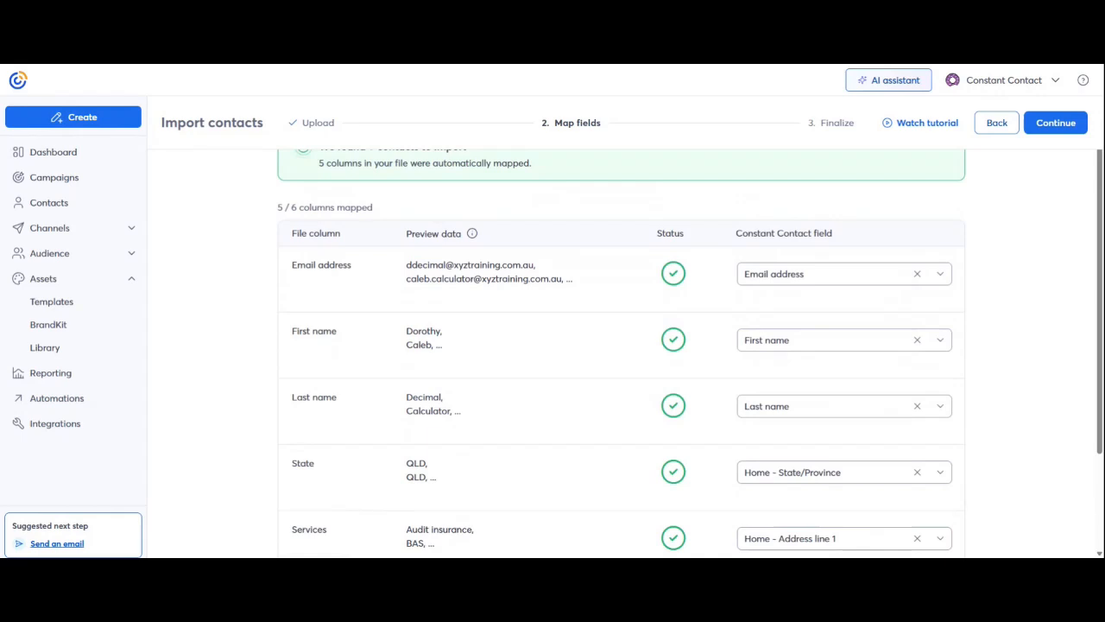
{"action": "scroll", "coordinate": [1024, 307], "scroll_direction": "up", "scroll_amount": 1}
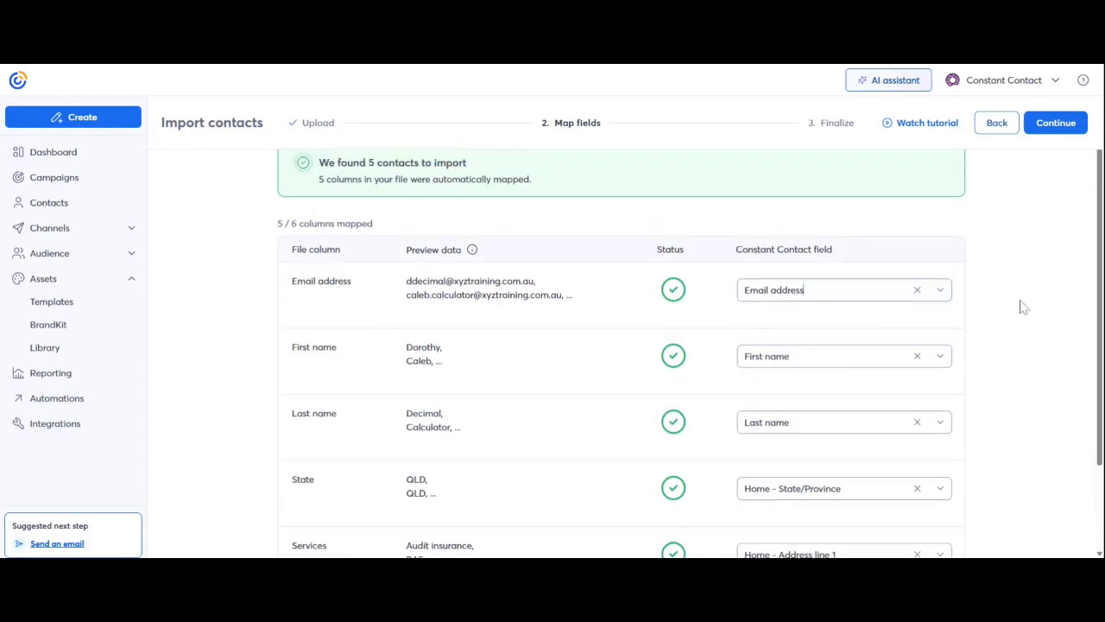
- Check the email column's field choices, keep the automatic mapping, and continue to Finalize
{"action": "left_click", "coordinate": [944, 298]}
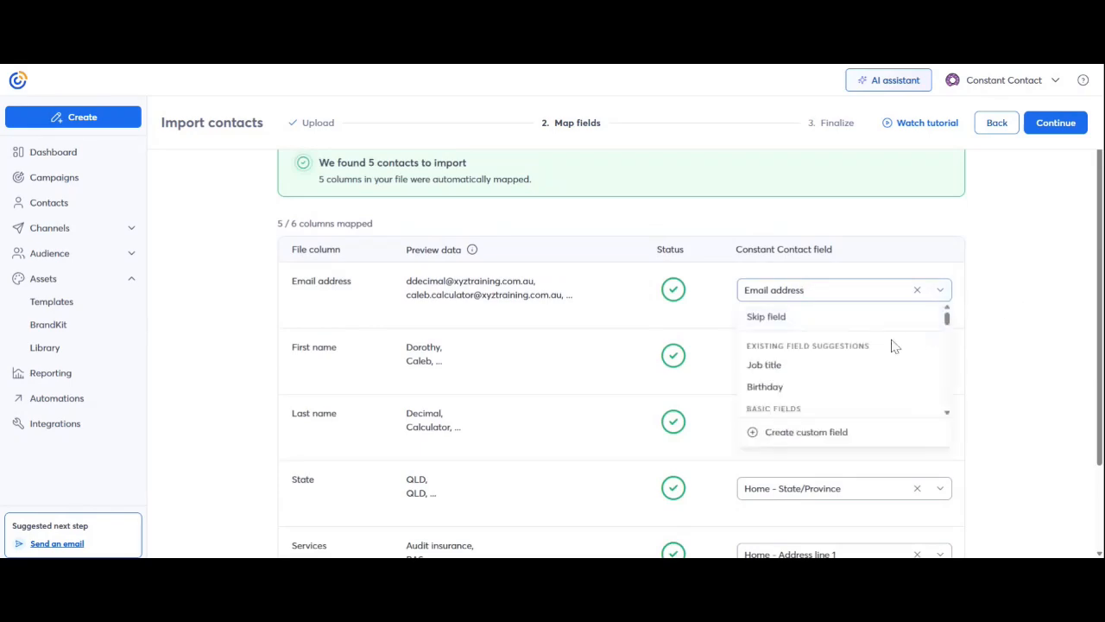
{"action": "scroll", "coordinate": [883, 356], "scroll_direction": "down", "scroll_amount": 2}
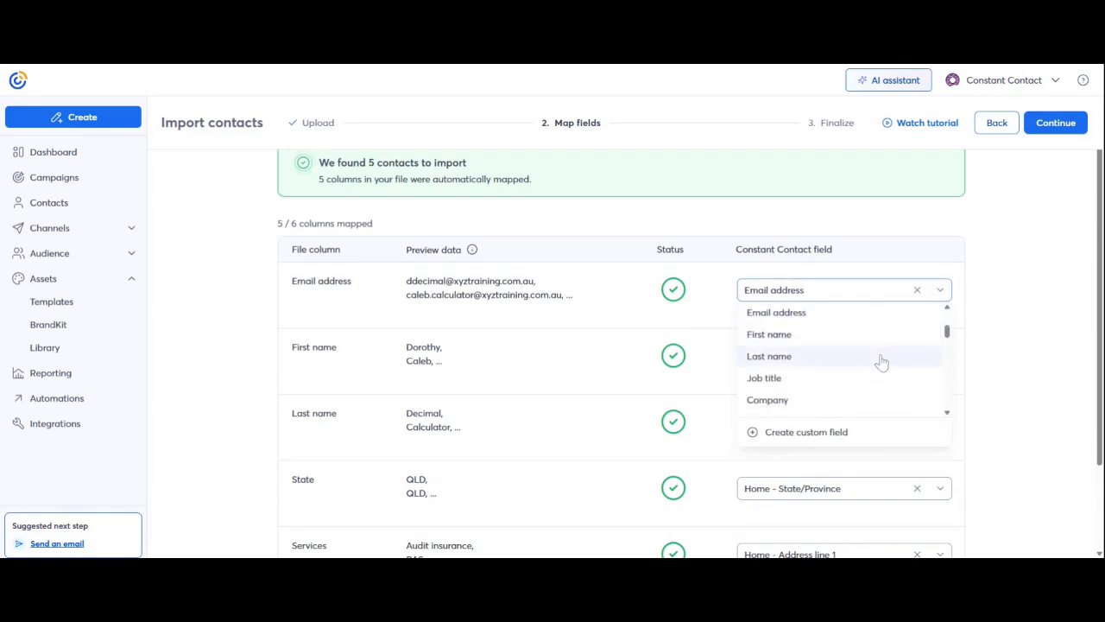
{"action": "scroll", "coordinate": [881, 359], "scroll_direction": "up", "scroll_amount": 2}
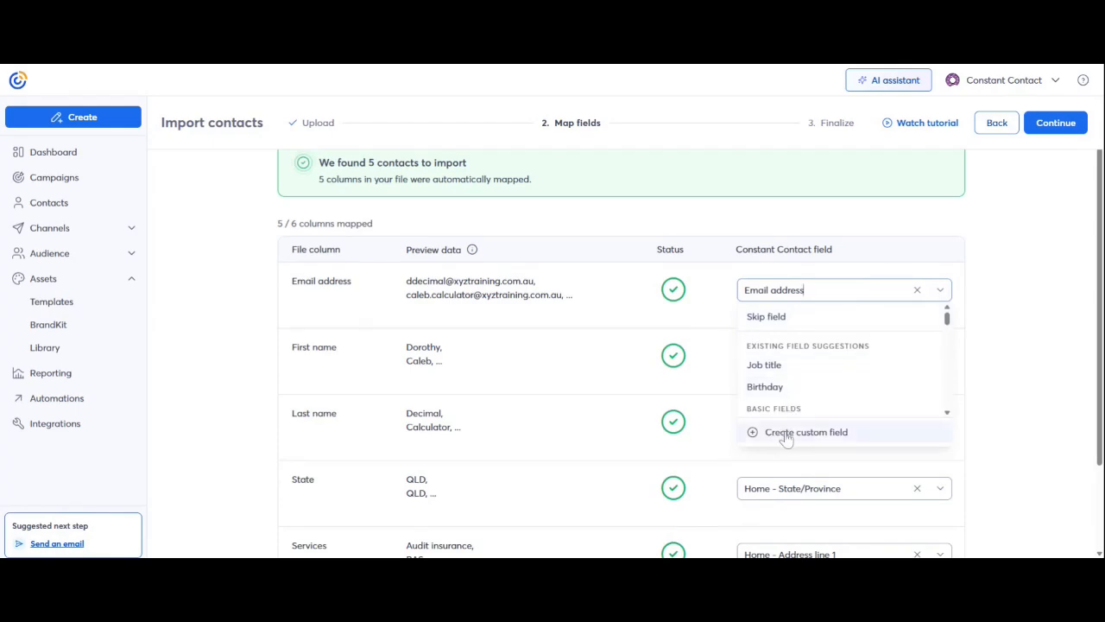
{"action": "left_click", "coordinate": [1028, 260]}
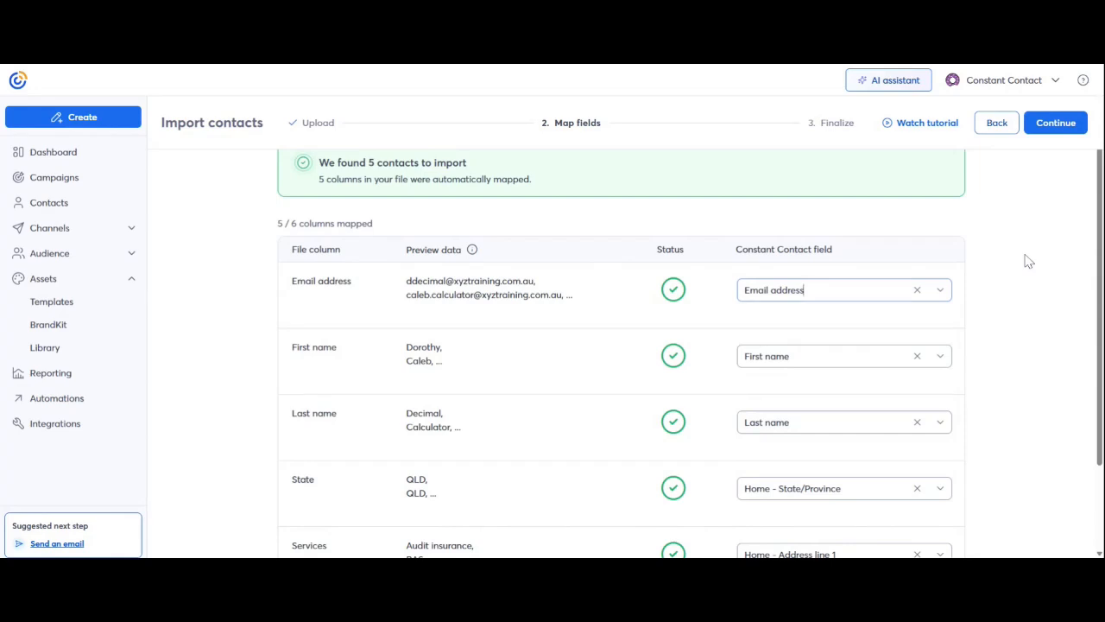
{"action": "left_click", "coordinate": [1055, 123]}
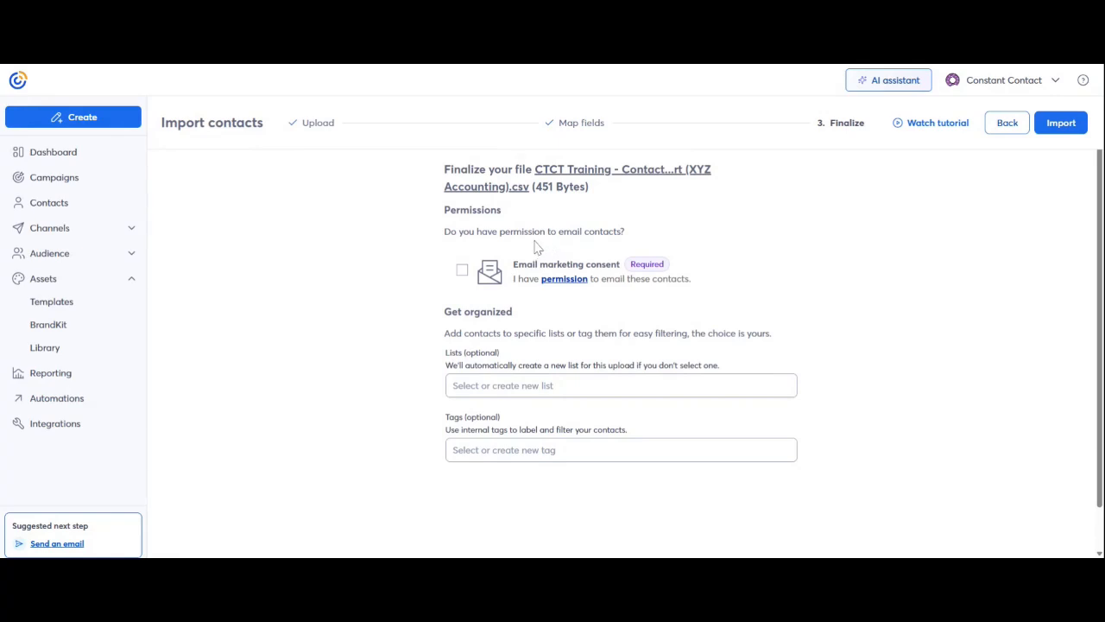
- Tick email marketing consent, add the contacts to XYZ Donuts - Customers, and import
{"action": "left_click", "coordinate": [462, 271]}
{"action": "left_click", "coordinate": [621, 386]}
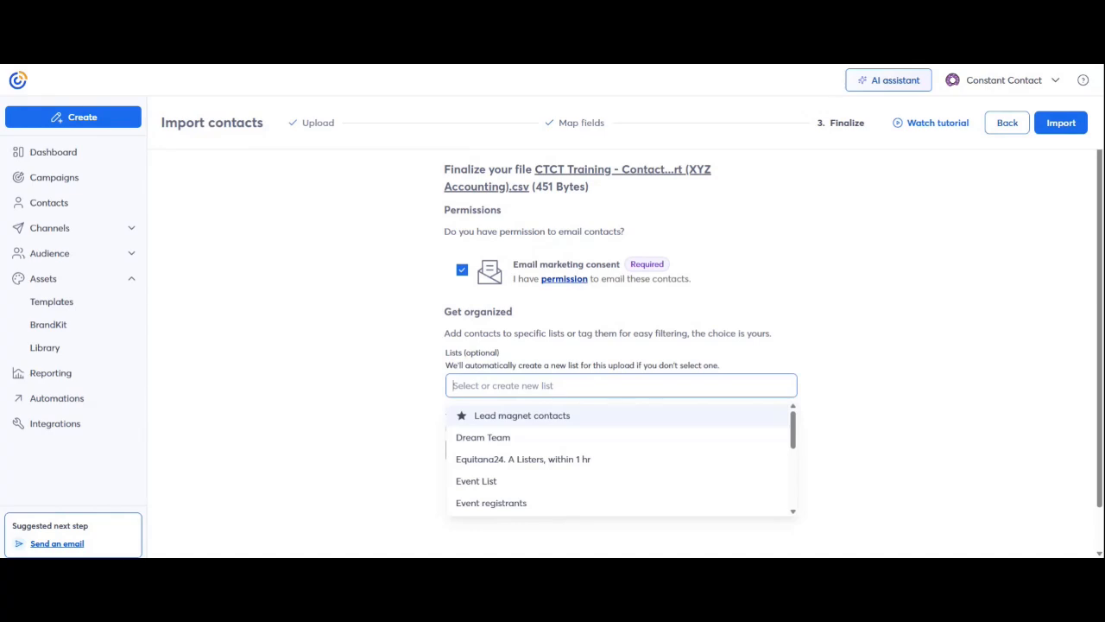
{"action": "scroll", "coordinate": [529, 466], "scroll_direction": "down", "scroll_amount": 5}
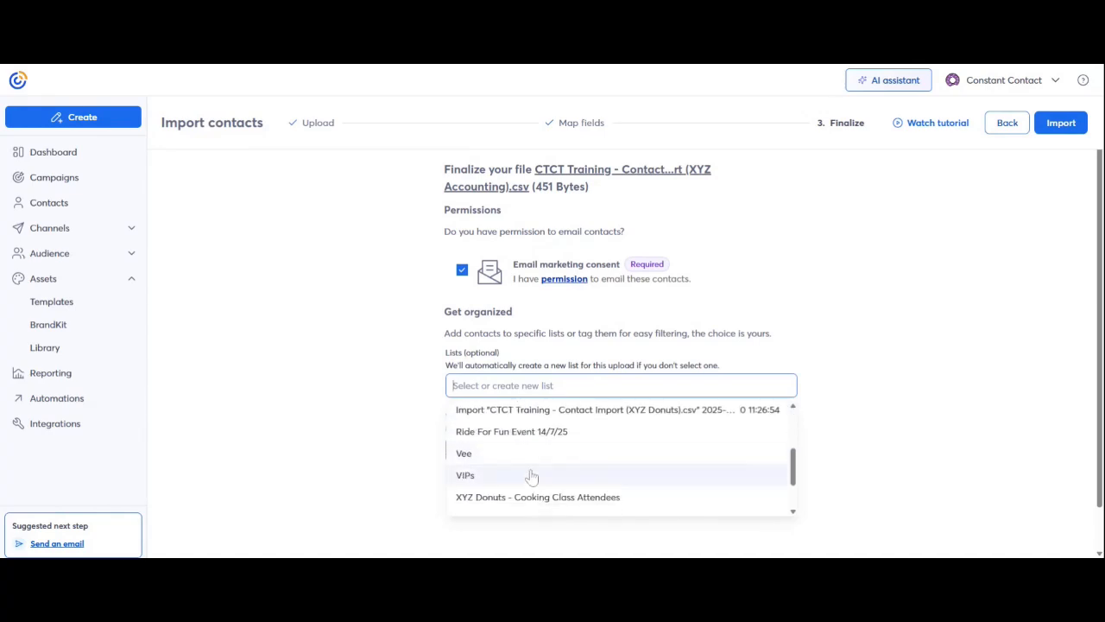
{"action": "scroll", "coordinate": [538, 487], "scroll_direction": "up", "scroll_amount": 3}
{"action": "scroll", "coordinate": [561, 445], "scroll_direction": "down", "scroll_amount": 3}
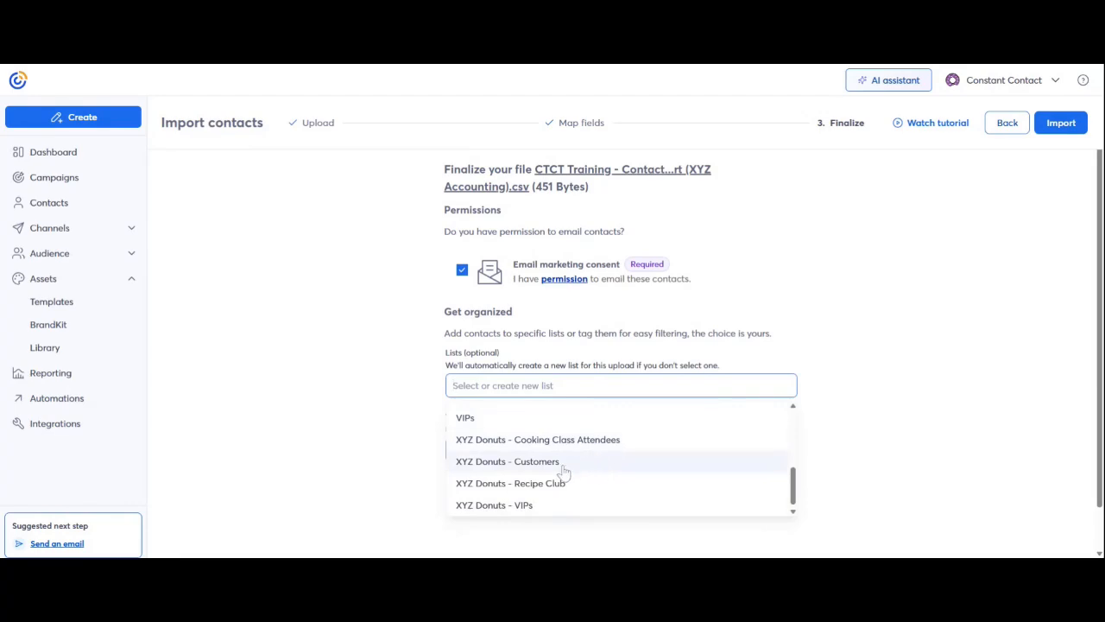
{"action": "left_click", "coordinate": [562, 470]}
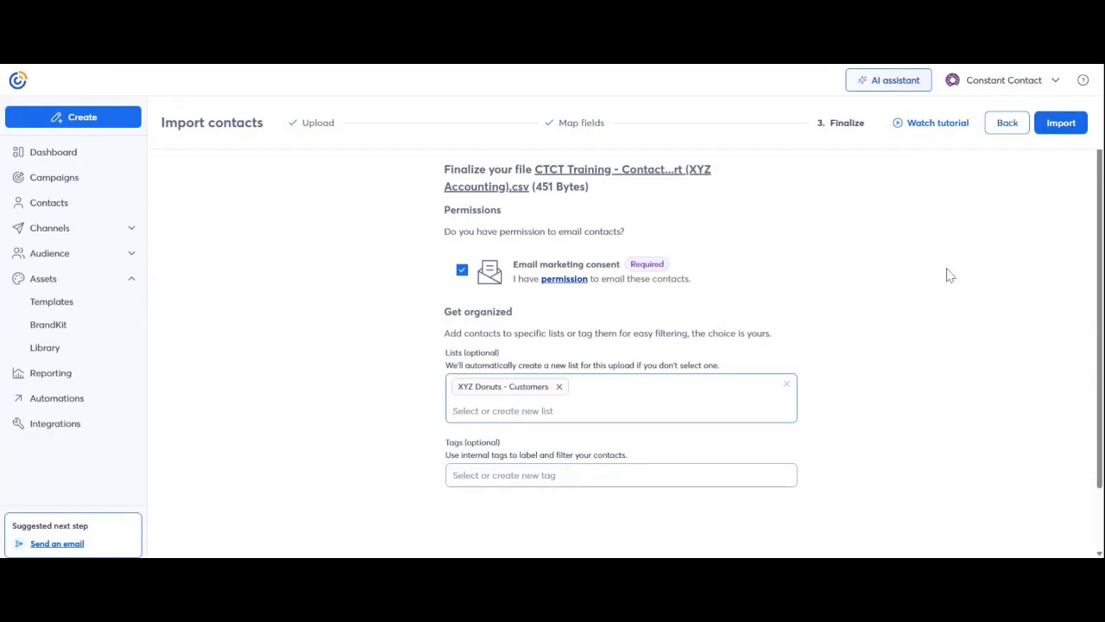
{"action": "left_click", "coordinate": [1062, 125]}
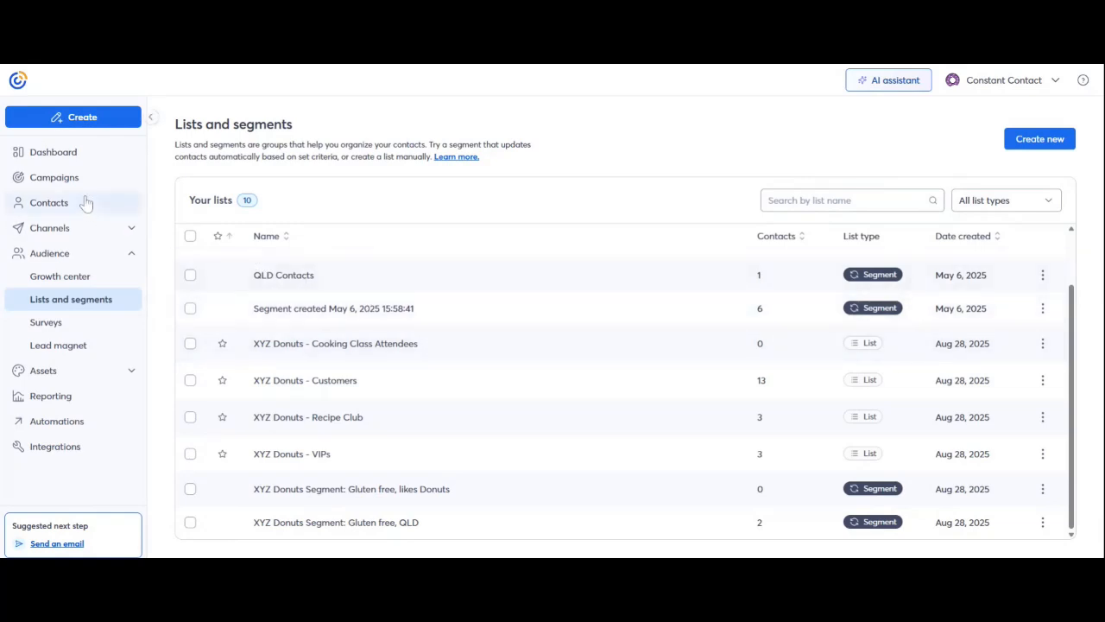
- Expand Channels in the left sidebar to show Emails, Social and Events
{"action": "left_click", "coordinate": [63, 237]}
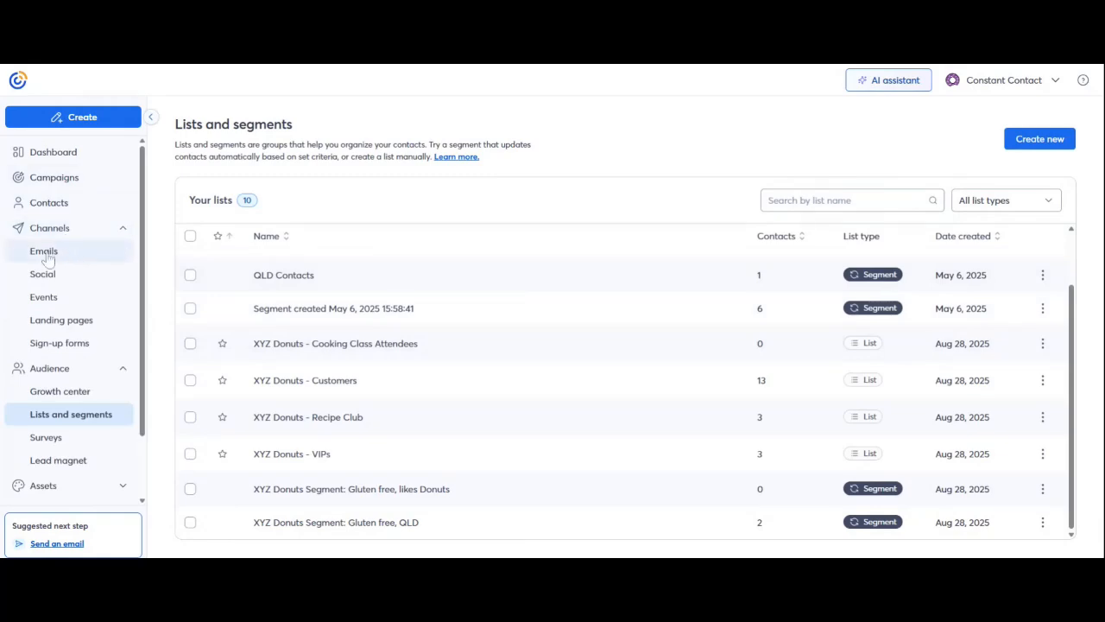
- Go to Email campaigns and show the actions for the Artists For Humanity Welcome Email
{"action": "left_click", "coordinate": [44, 251]}
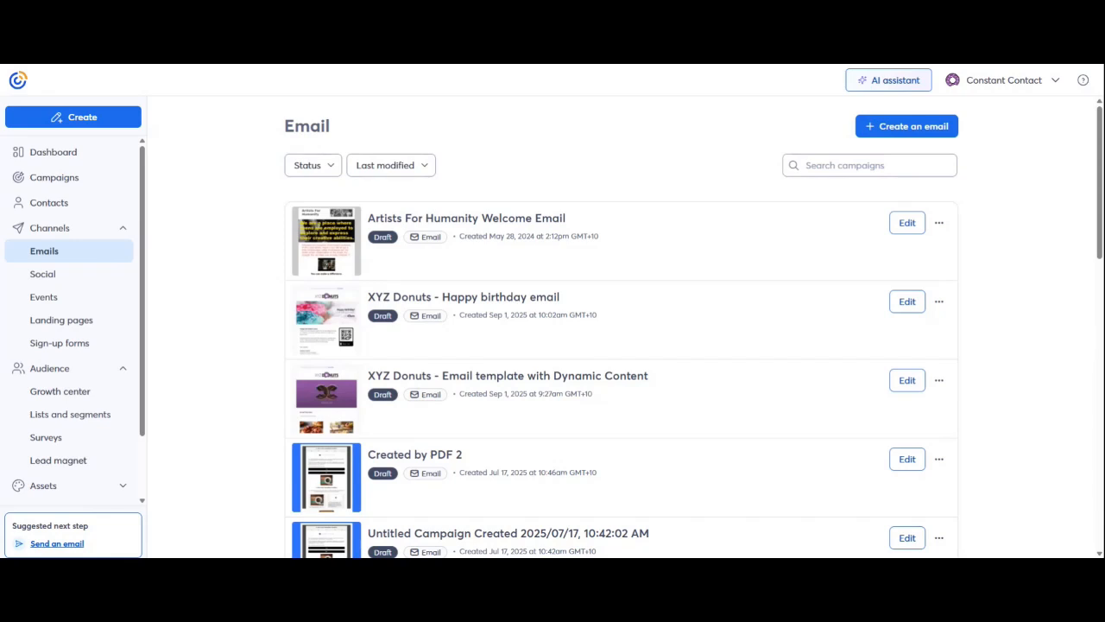
{"action": "left_click", "coordinate": [938, 224]}
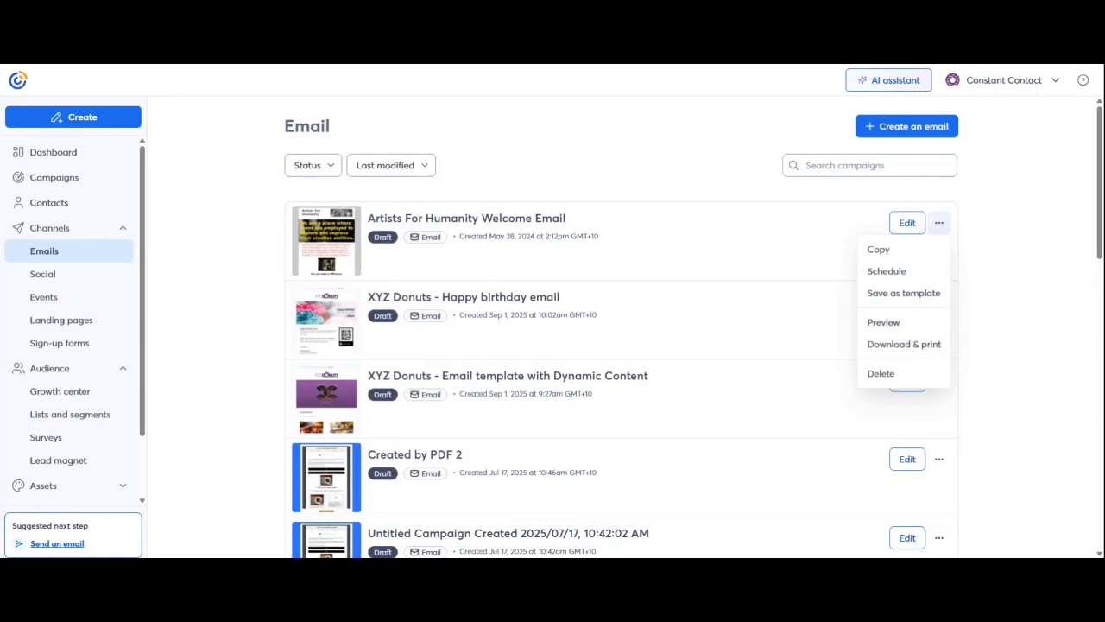
- Create a new email and browse further along the Branded templates row
{"action": "left_click", "coordinate": [913, 136]}
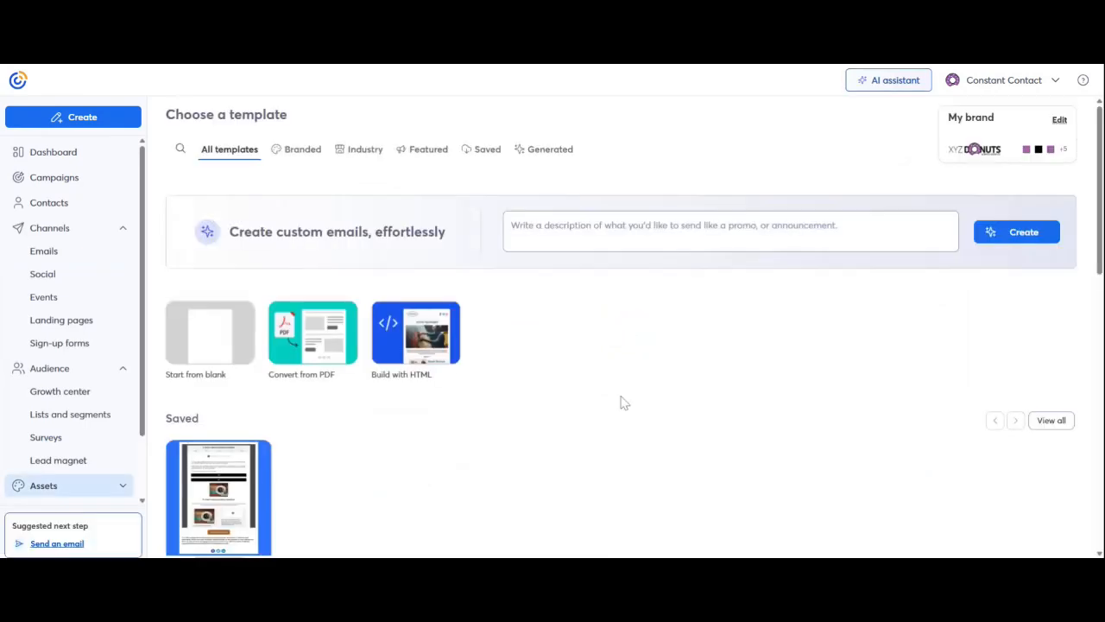
{"action": "scroll", "coordinate": [625, 403], "scroll_direction": "down", "scroll_amount": 5}
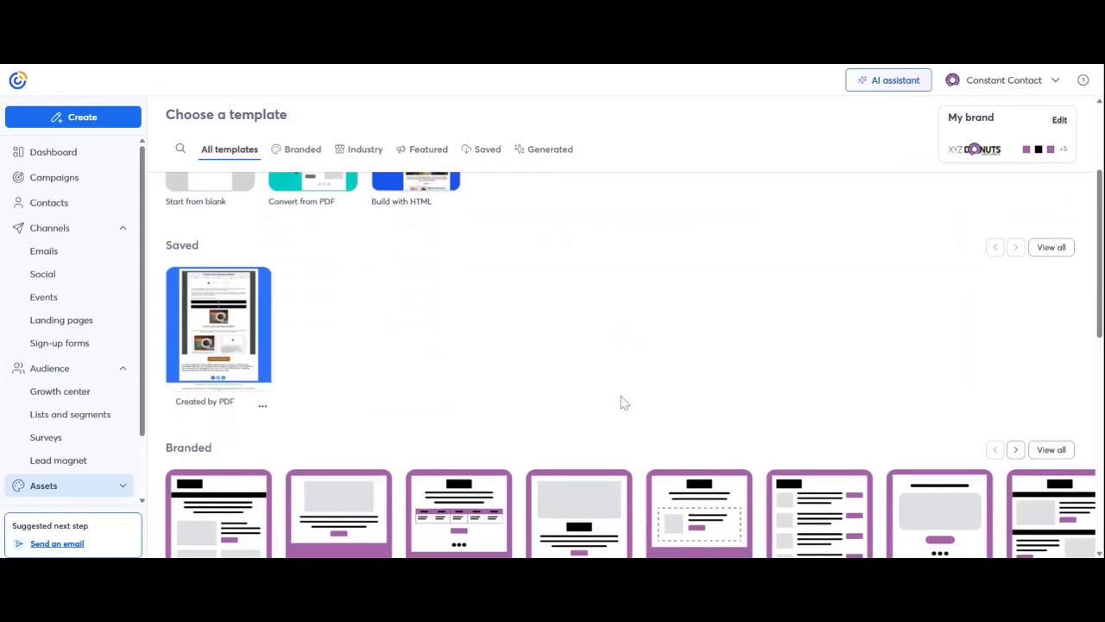
{"action": "mouse_move", "coordinate": [626, 403]}
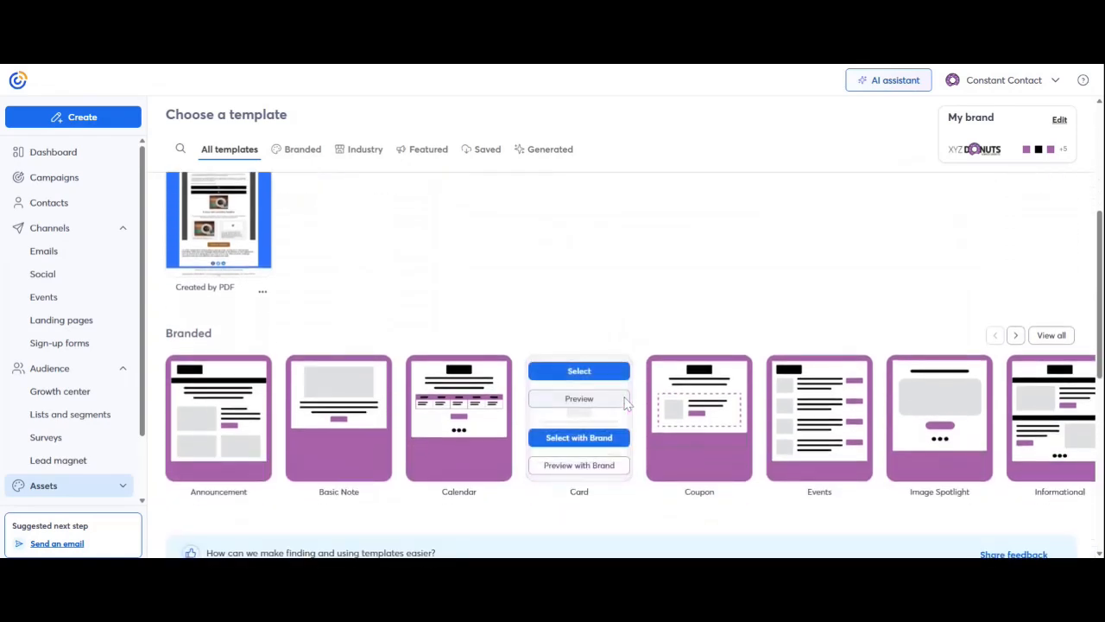
{"action": "mouse_move", "coordinate": [715, 479]}
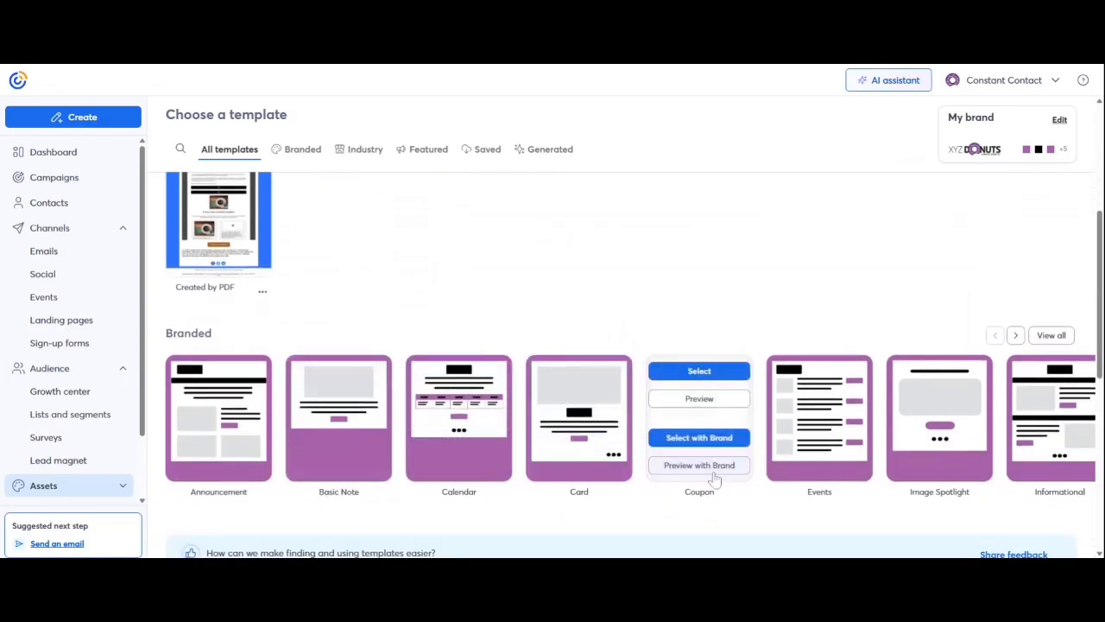
{"action": "left_click", "coordinate": [1016, 336]}
{"action": "left_click", "coordinate": [1015, 337]}
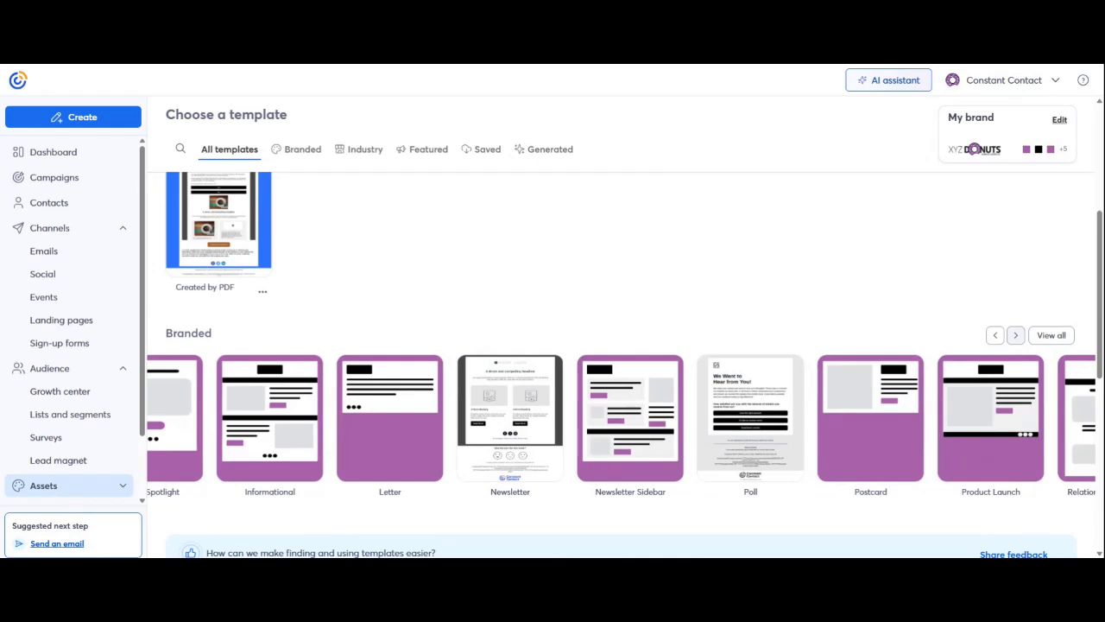
- Start from the Informational template with brand styling and open Email Settings for subject and sender
{"action": "mouse_move", "coordinate": [273, 441]}
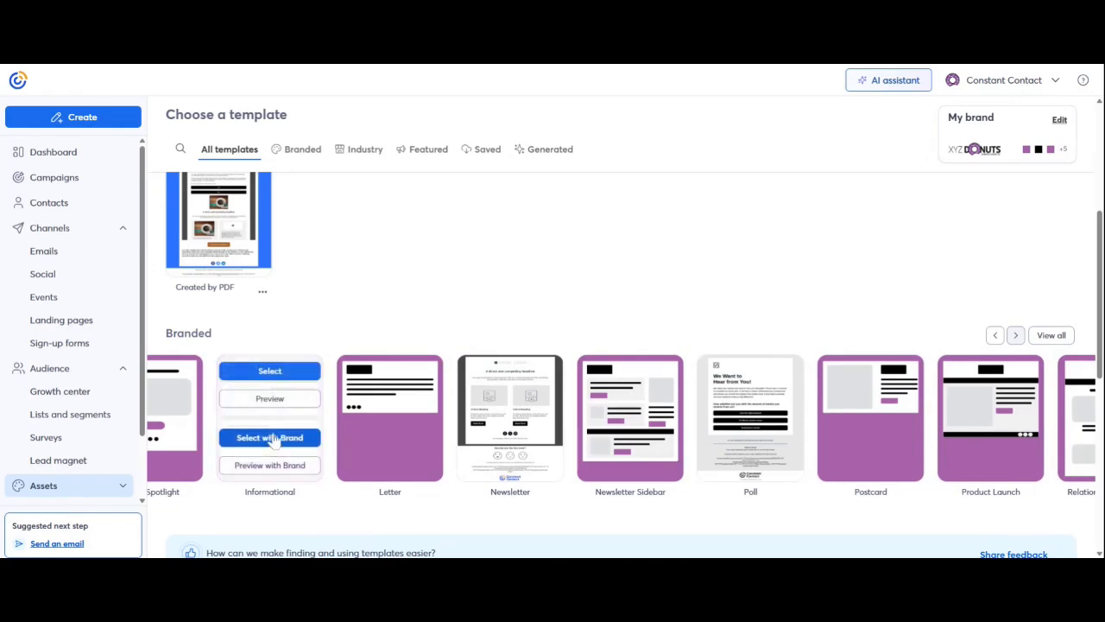
{"action": "left_click", "coordinate": [270, 437]}
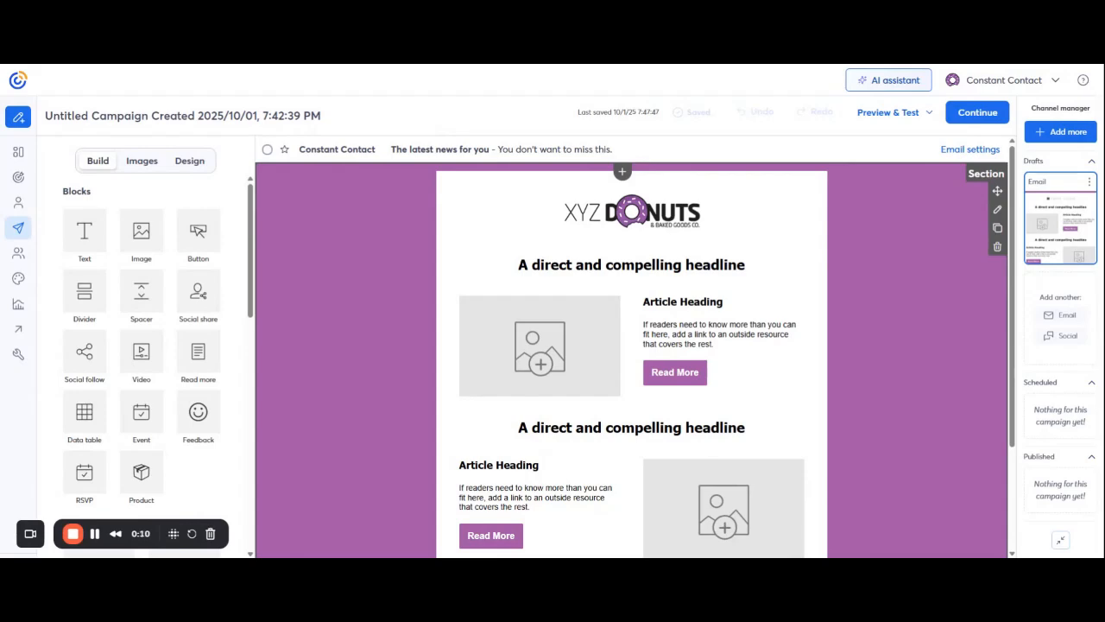
{"action": "left_click", "coordinate": [419, 150]}
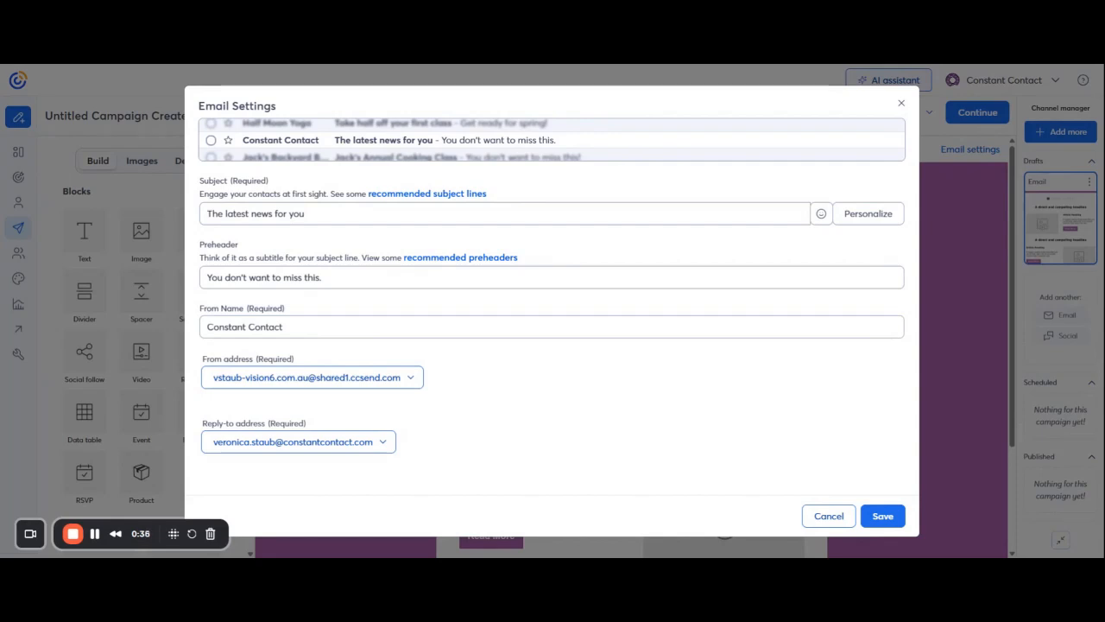
- Set the subject to 'Check out our new selection' and the preheader to 'Our new donuts have arrived'
{"action": "left_click_drag", "start_coordinate": [306, 213], "coordinate": [198, 223]}
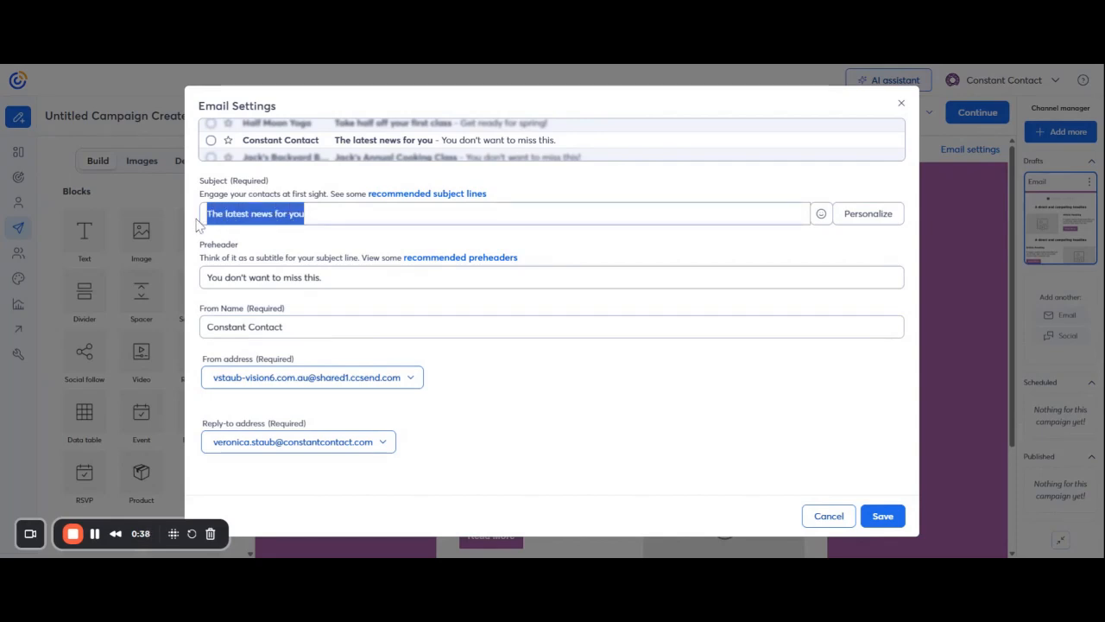
{"action": "type", "text": "Check "}
{"action": "type", "text": "out our new "}
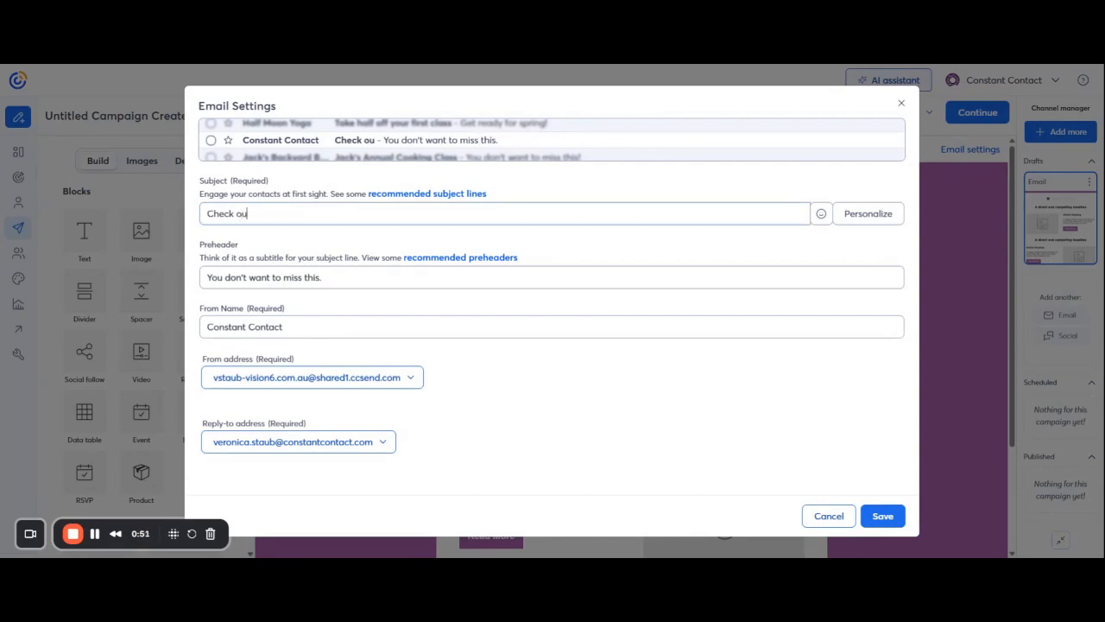
{"action": "type", "text": "selec"}
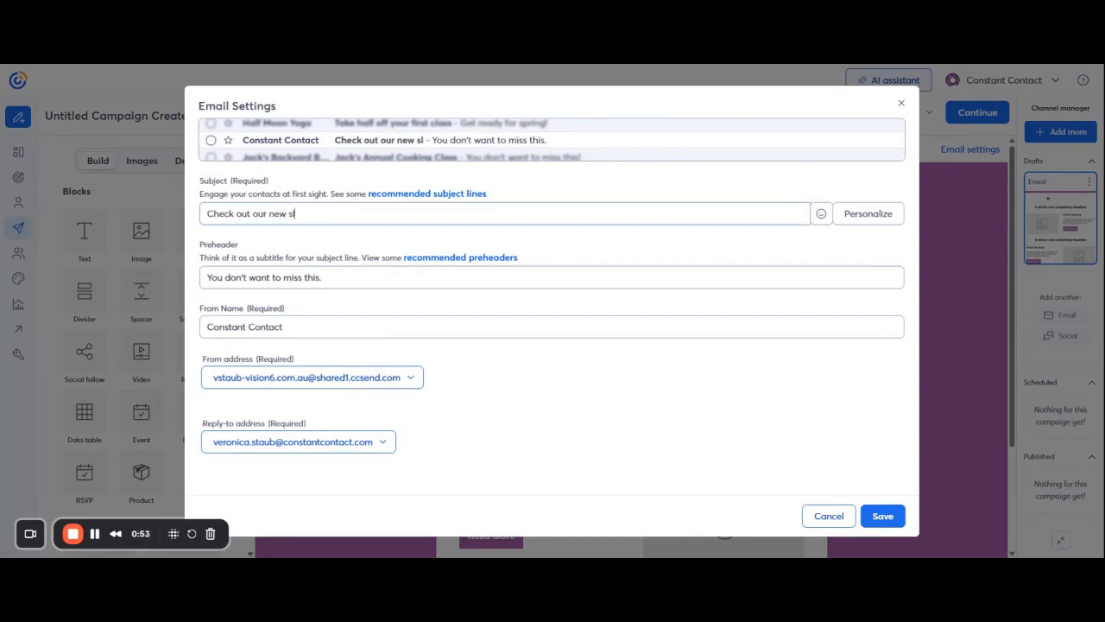
{"action": "type", "text": "tion"}
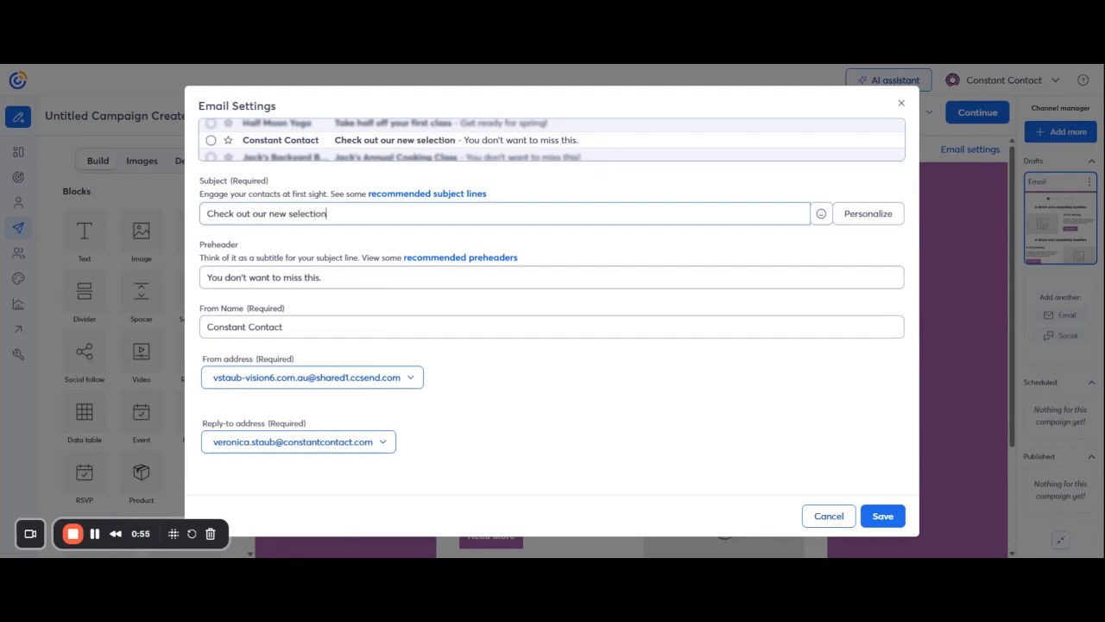
{"action": "left_click", "coordinate": [362, 275]}
{"action": "left_click_drag", "start_coordinate": [363, 276], "coordinate": [205, 277]}
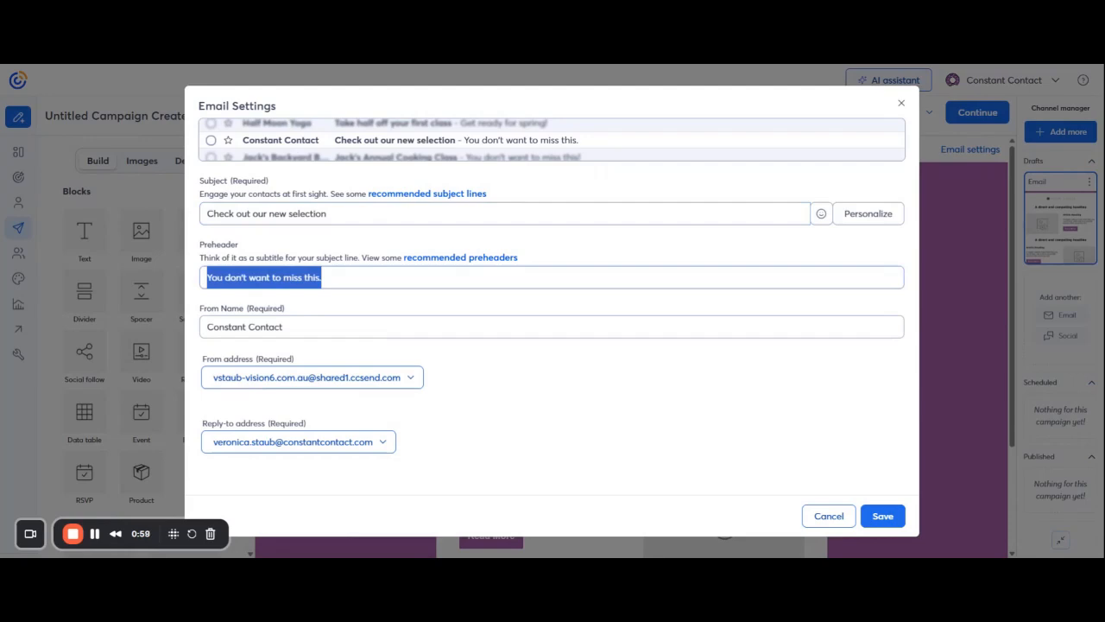
{"action": "key", "text": "BackSpace"}
{"action": "type", "text": "Our"}
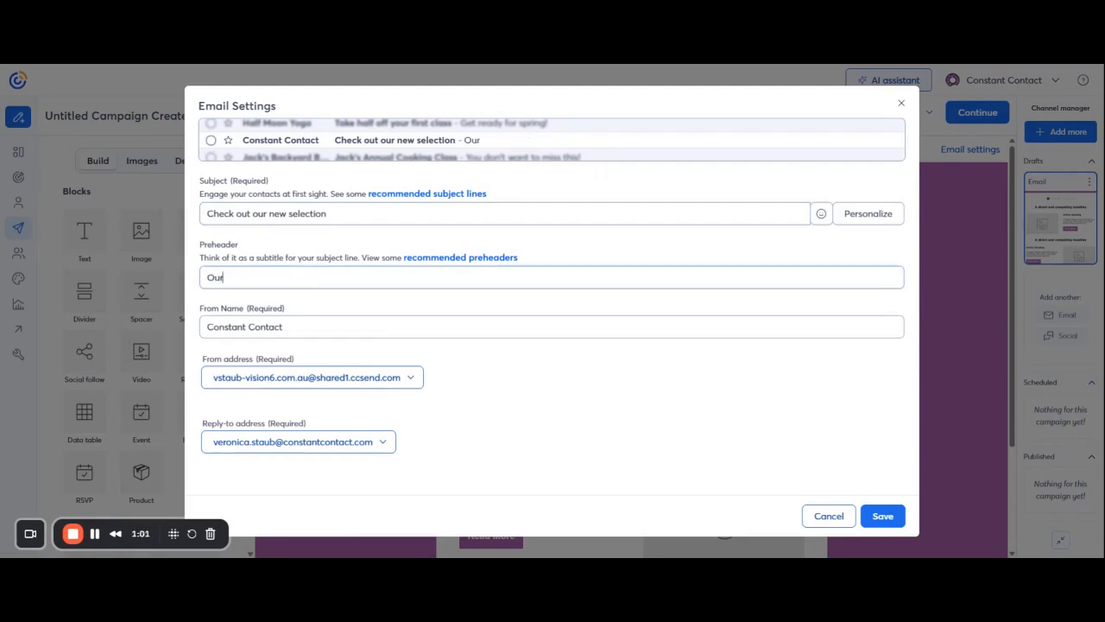
{"action": "type", "text": " new donuts have arrived"}
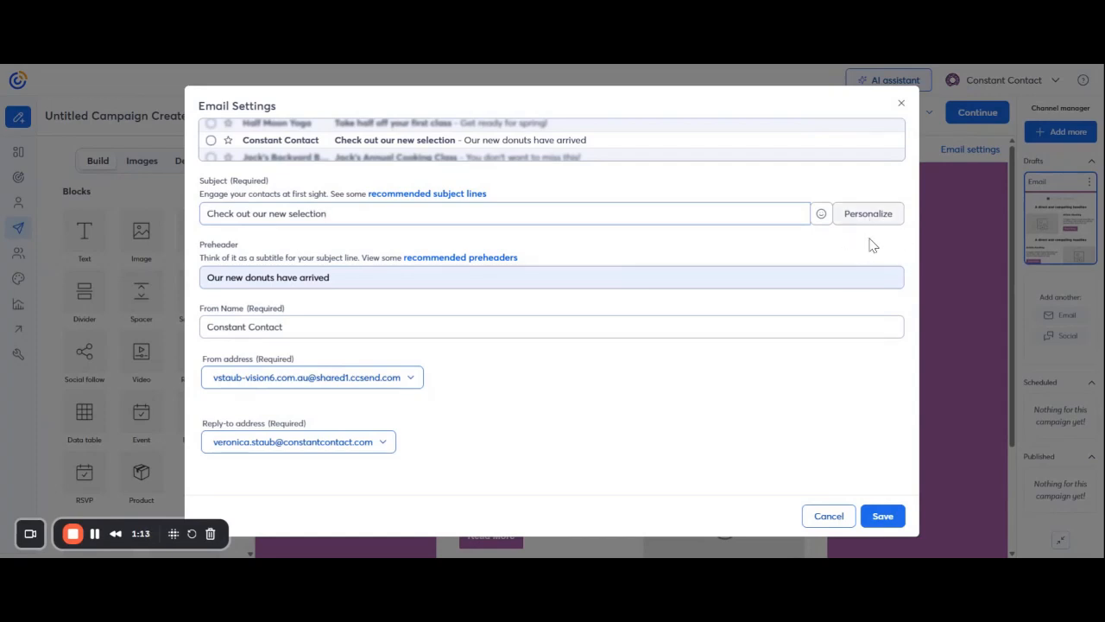
- Append the contact's First Name to the subject and save the email settings
{"action": "left_click", "coordinate": [866, 215]}
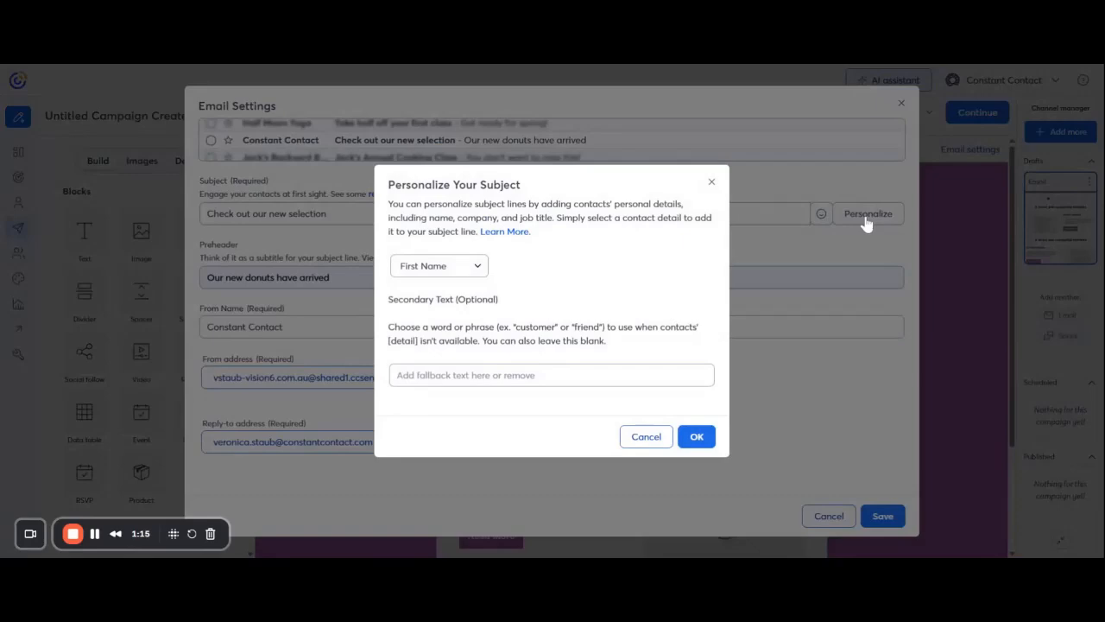
{"action": "left_click", "coordinate": [697, 436]}
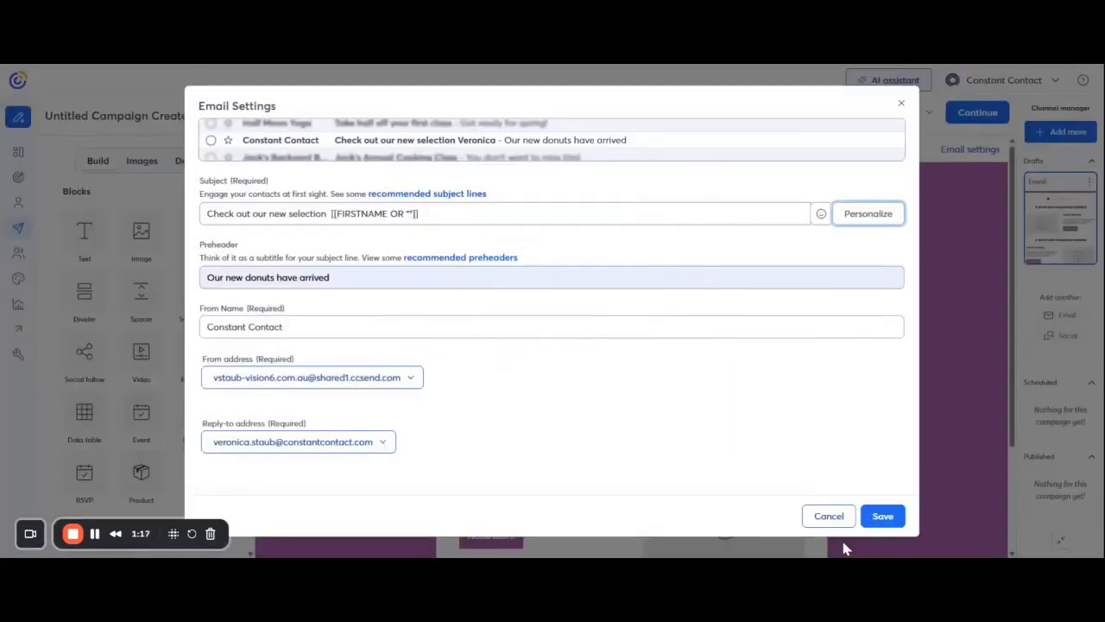
{"action": "left_click", "coordinate": [881, 517]}
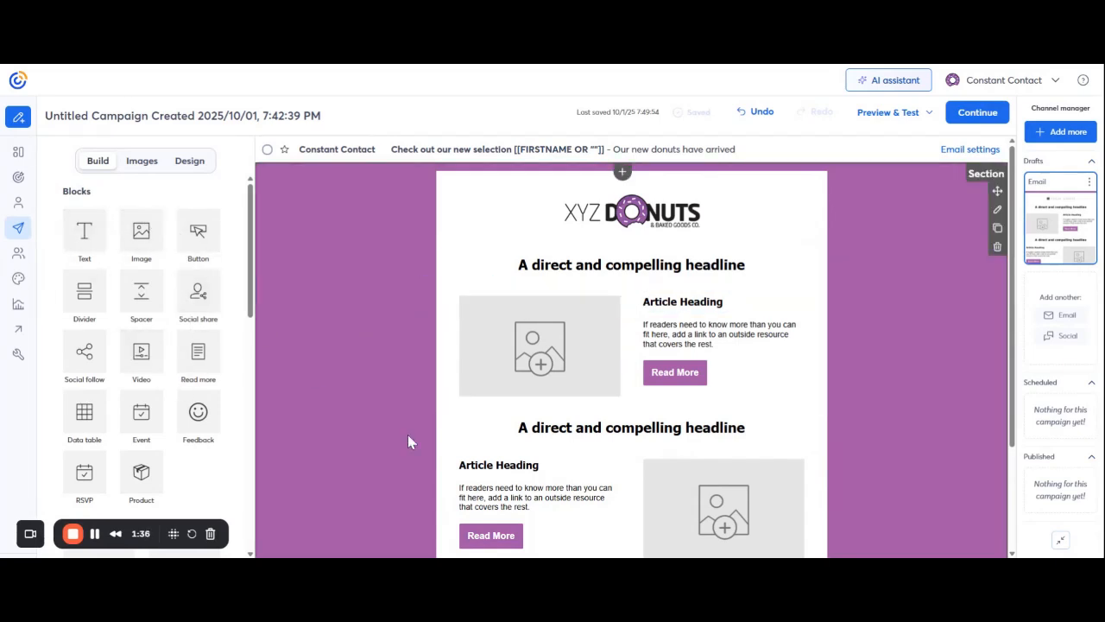
- Replace the placeholder top headline with 'Our new selection of donuts are here!'
{"action": "left_click", "coordinate": [569, 266]}
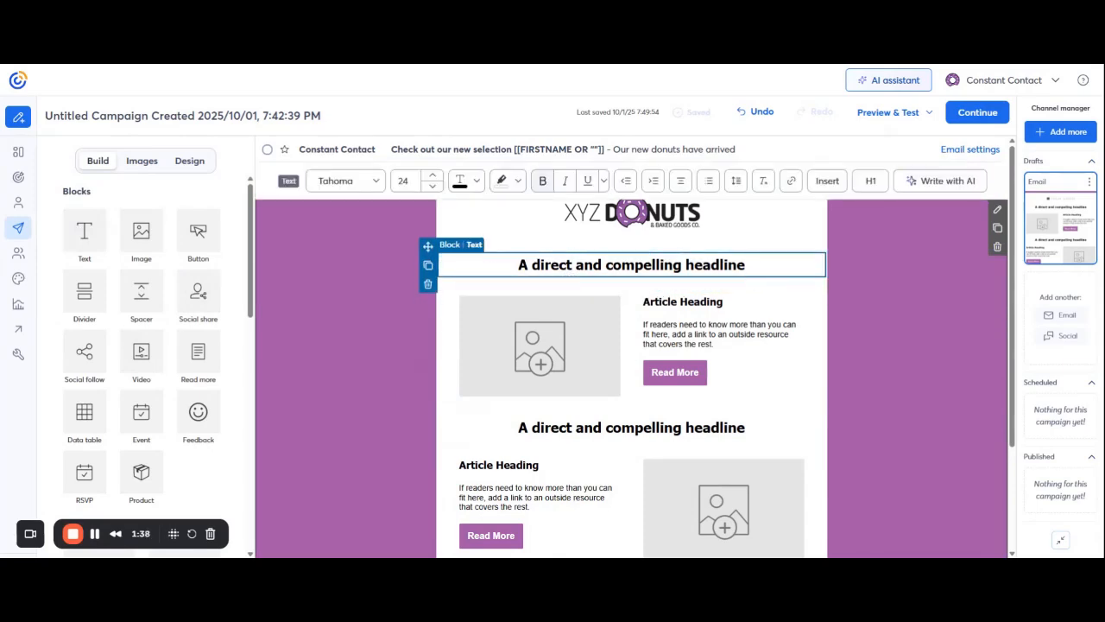
{"action": "left_click_drag", "start_coordinate": [747, 266], "coordinate": [473, 275]}
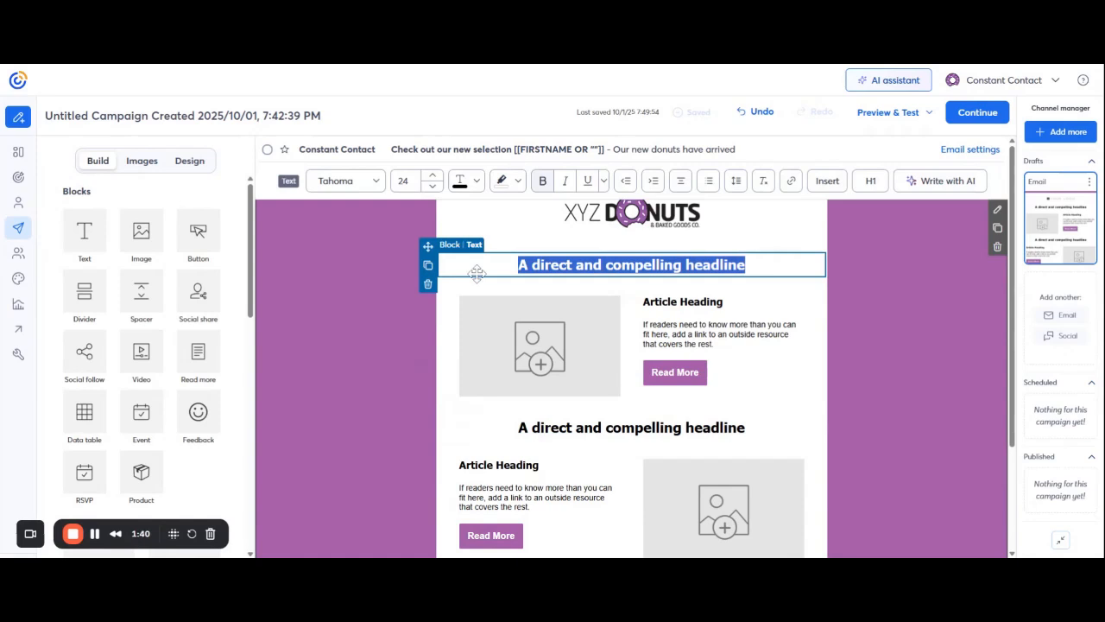
{"action": "type", "text": "Our new s"}
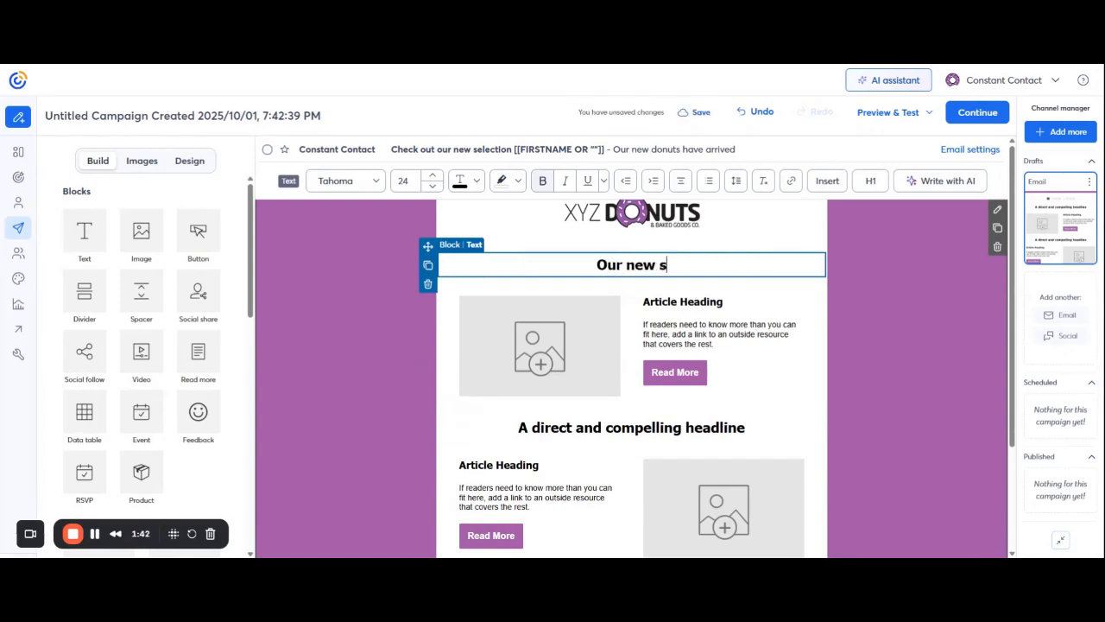
{"action": "type", "text": "election od"}
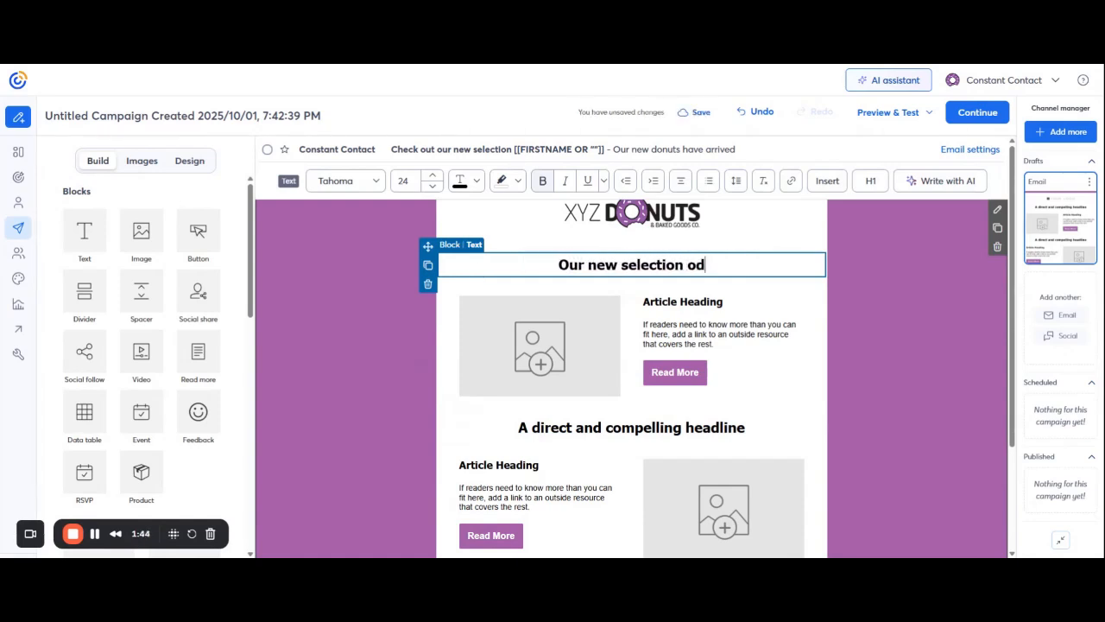
{"action": "key", "text": "BackSpace"}
{"action": "type", "text": "f don"}
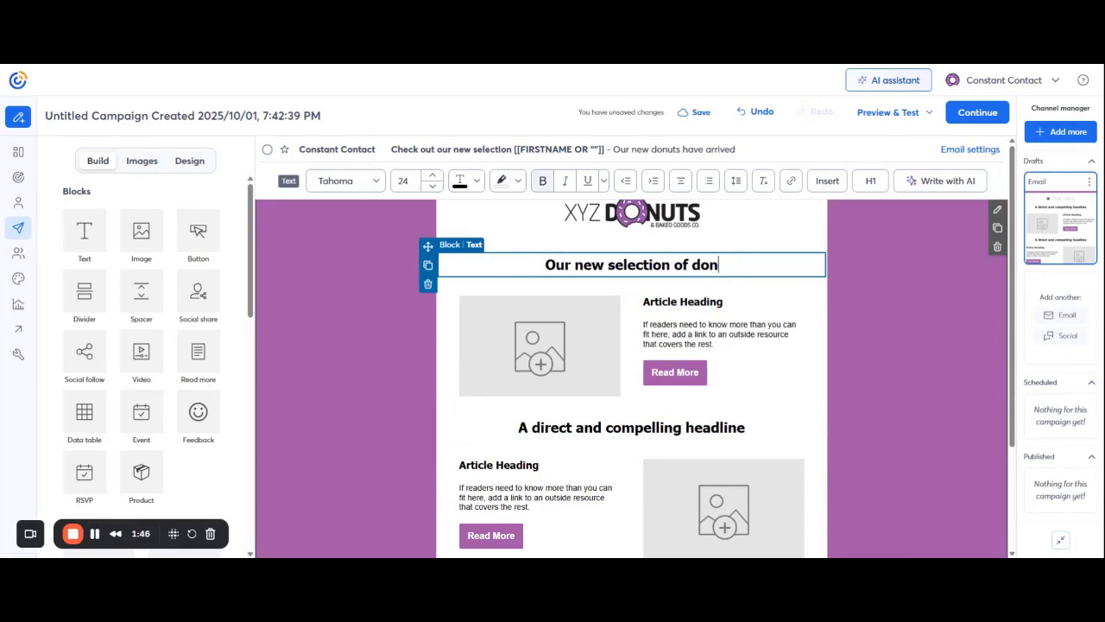
{"action": "type", "text": "uts are here!"}
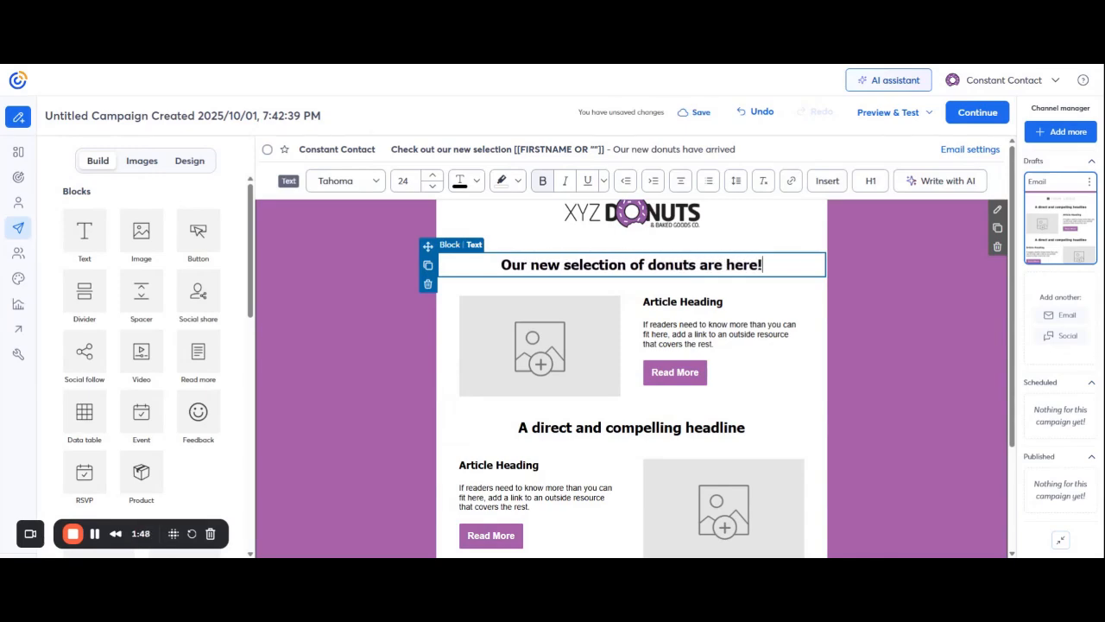
{"action": "left_click", "coordinate": [523, 339]}
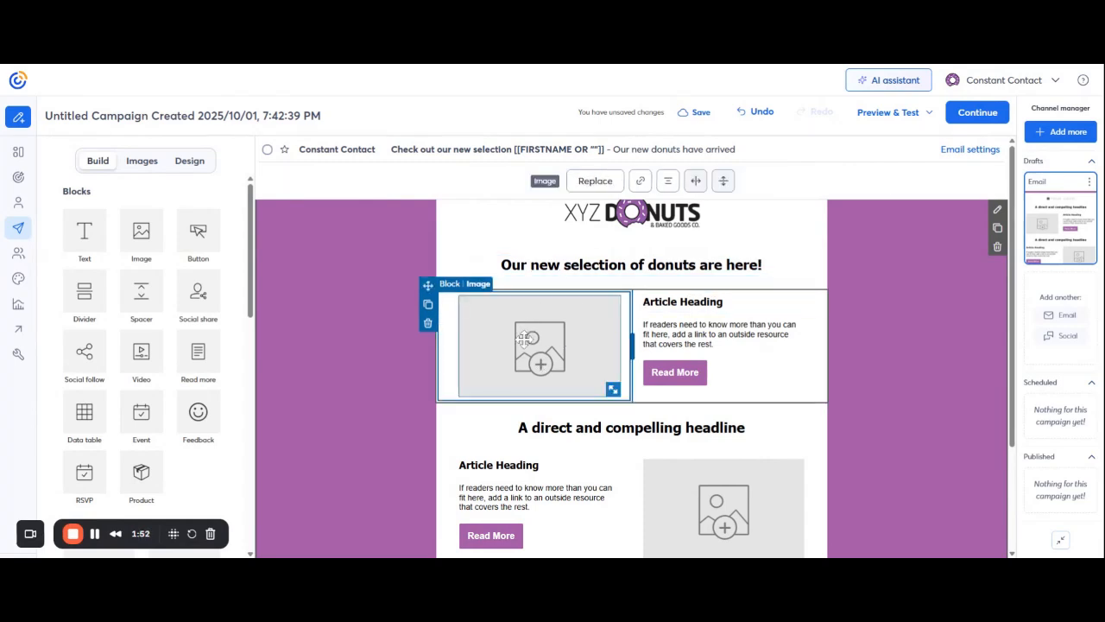
- Replace the first article's image placeholder with donut_maplebacon.jpeg from the library
{"action": "left_click", "coordinate": [596, 187]}
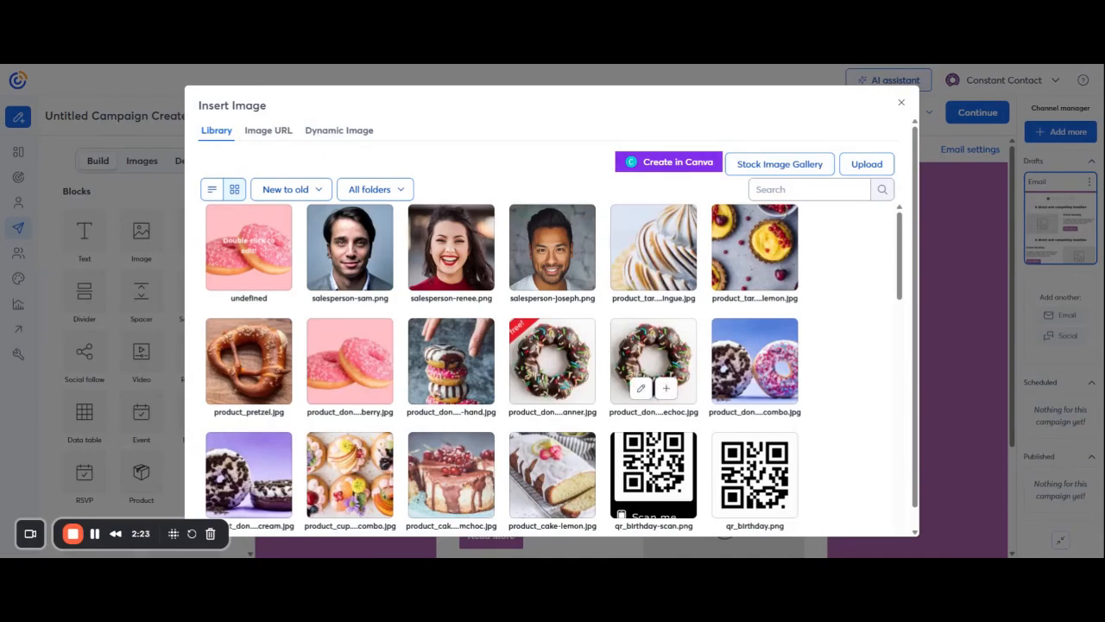
{"action": "scroll", "coordinate": [518, 285], "scroll_direction": "down", "scroll_amount": 1}
{"action": "scroll", "coordinate": [492, 389], "scroll_direction": "down", "scroll_amount": 5}
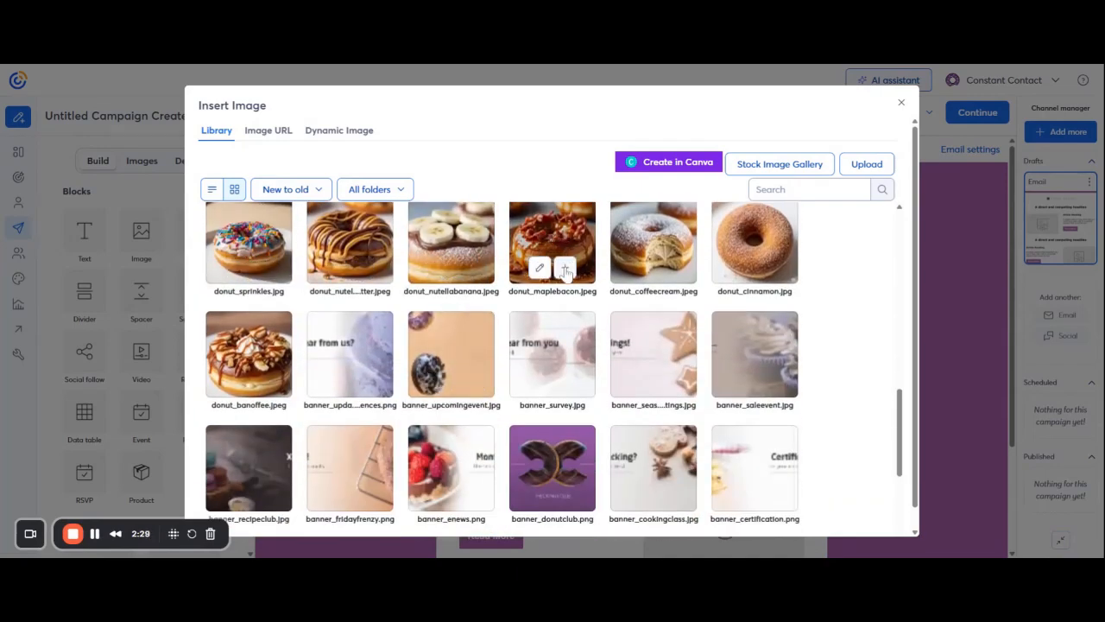
{"action": "left_click", "coordinate": [565, 270]}
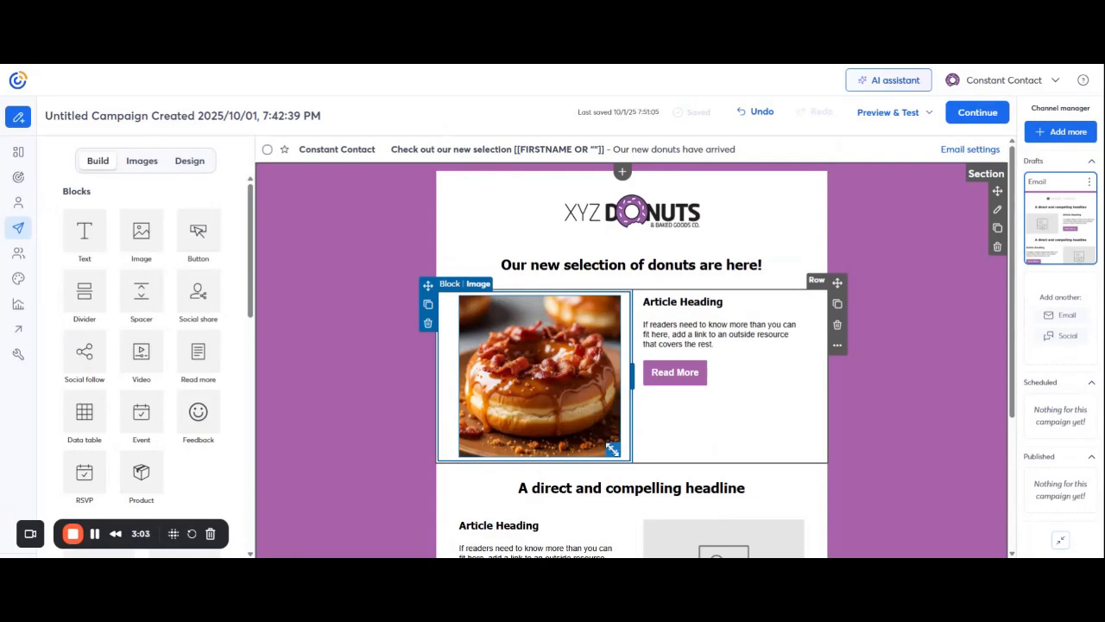
- Shrink the image, and title the article 'Maple Bacon Donut' with 'A decadent maple glaze donut topped with crispy bacon'
{"action": "left_click_drag", "start_coordinate": [613, 450], "coordinate": [633, 482]}
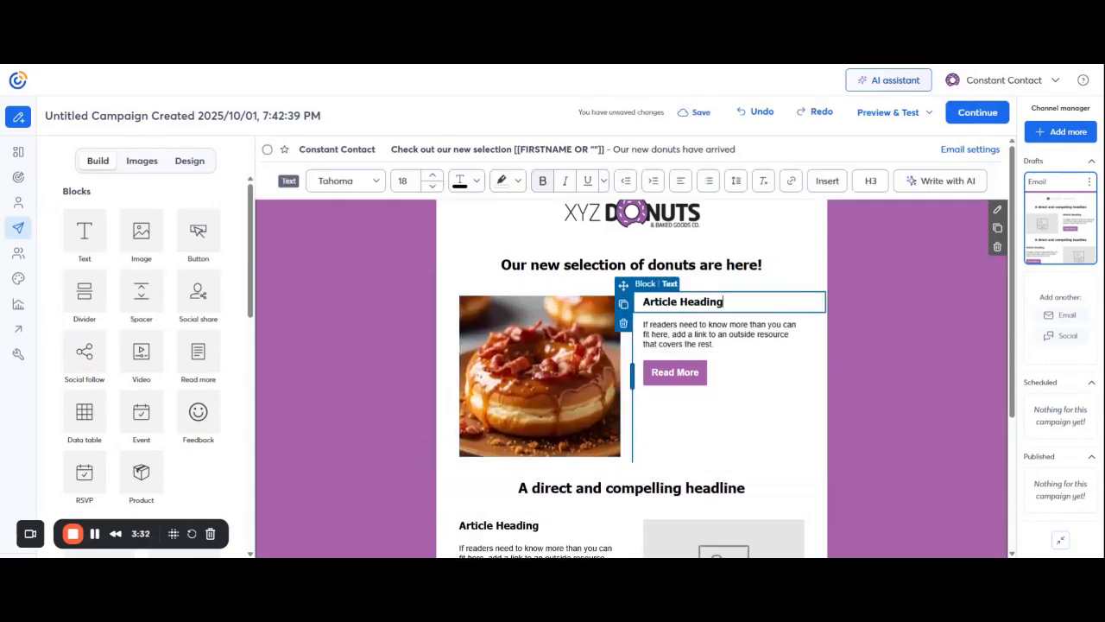
{"action": "key", "text": "BackSpace"}
{"action": "key", "text": "BackSpace"}
{"action": "key", "text": "BackSpace"}
{"action": "key", "text": "BackSpace"}
{"action": "key", "text": "BackSpace"}
{"action": "key", "text": "BackSpace"}
{"action": "key", "text": "BackSpace"}
{"action": "key", "text": "BackSpace"}
{"action": "key", "text": "BackSpace"}
{"action": "key", "text": "BackSpace"}
{"action": "key", "text": "BackSpace"}
{"action": "key", "text": "BackSpace"}
{"action": "key", "text": "BackSpace"}
{"action": "key", "text": "BackSpace"}
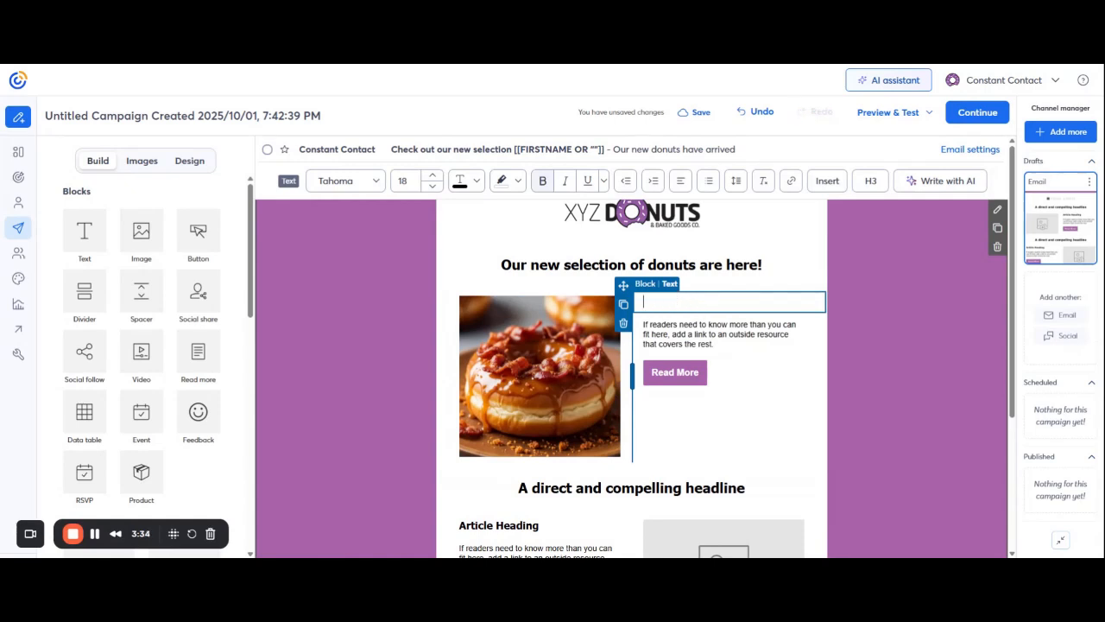
{"action": "type", "text": "Maple B"}
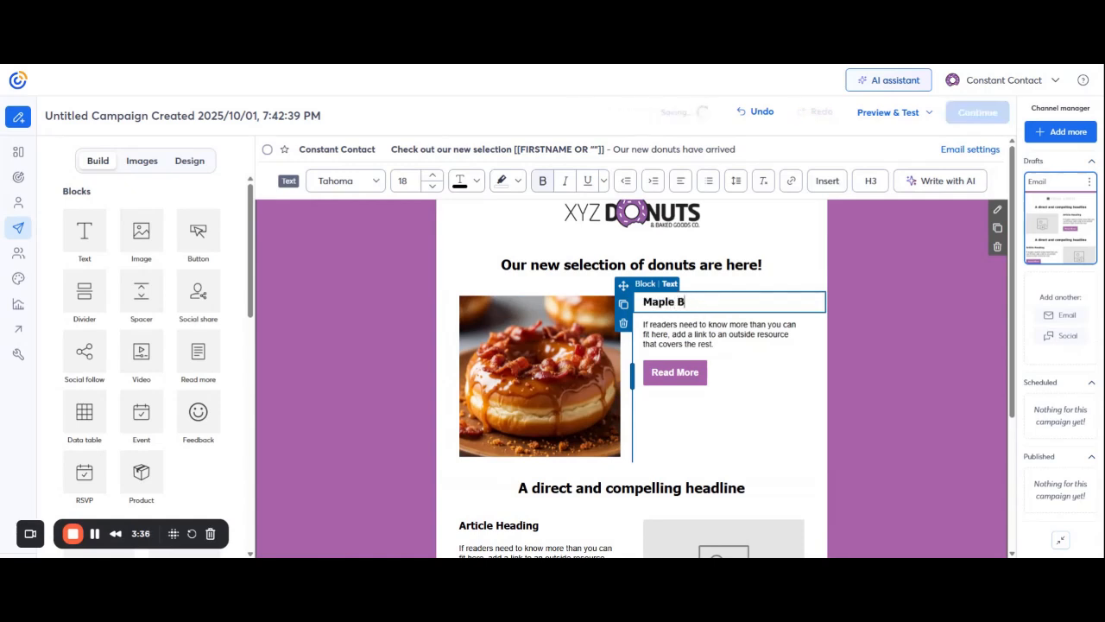
{"action": "type", "text": "acon Donut"}
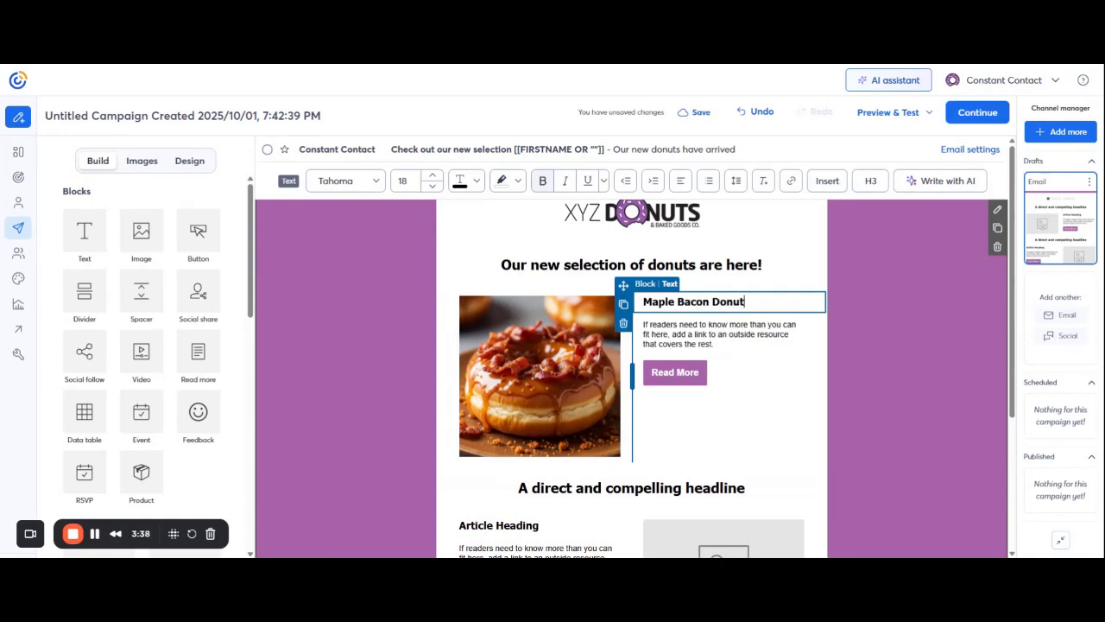
{"action": "left_click_drag", "start_coordinate": [716, 345], "coordinate": [640, 322]}
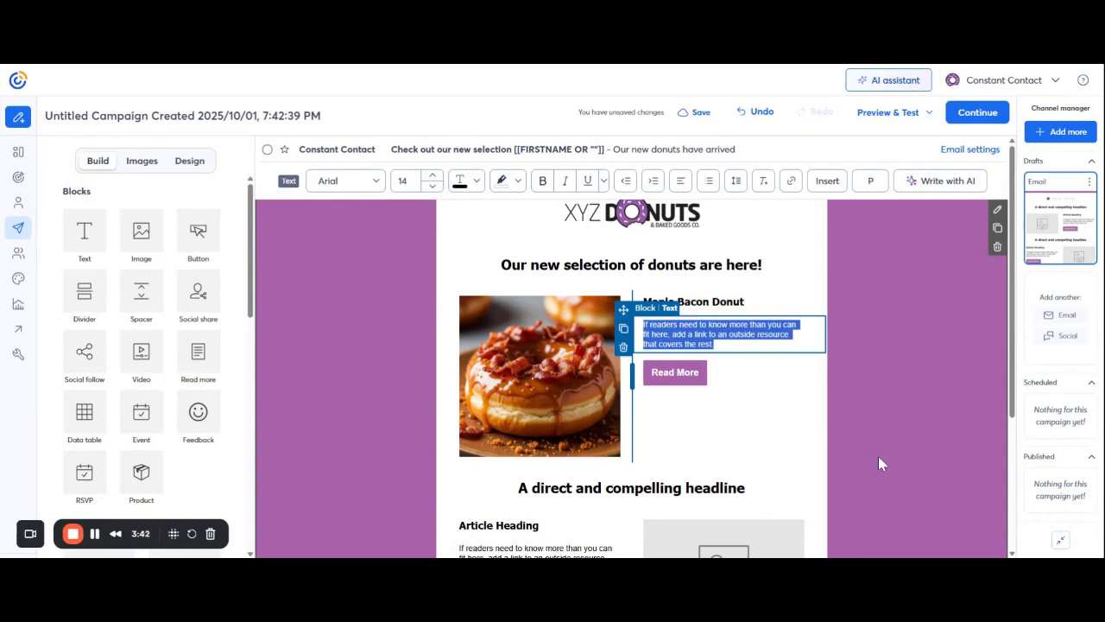
{"action": "type", "text": "A decadent ma"}
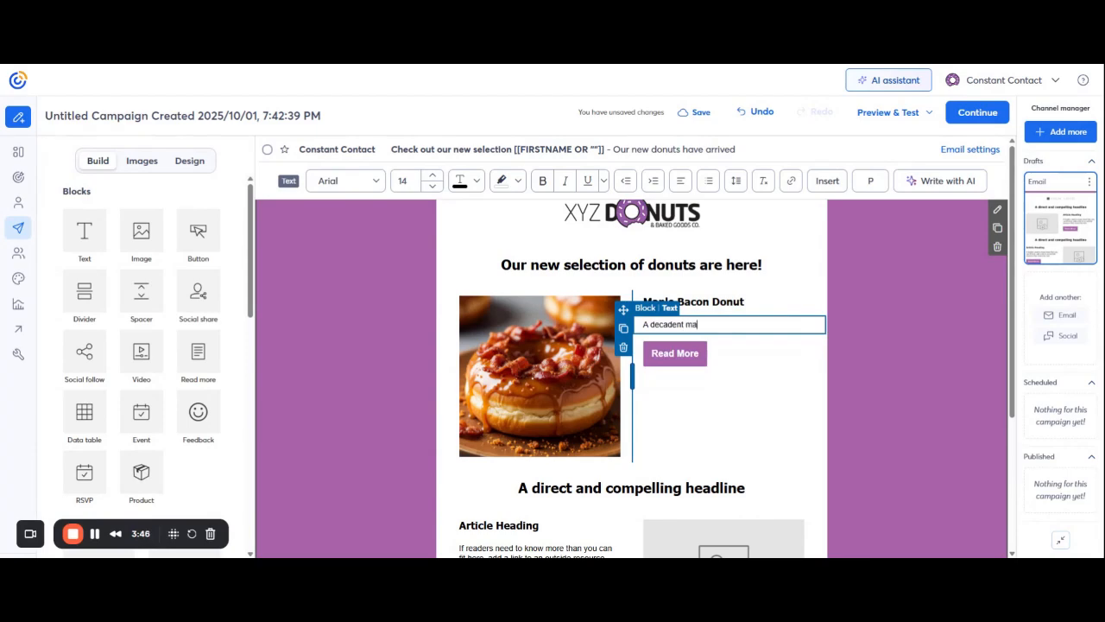
{"action": "type", "text": "ple glaze donut topped with crispy bacon"}
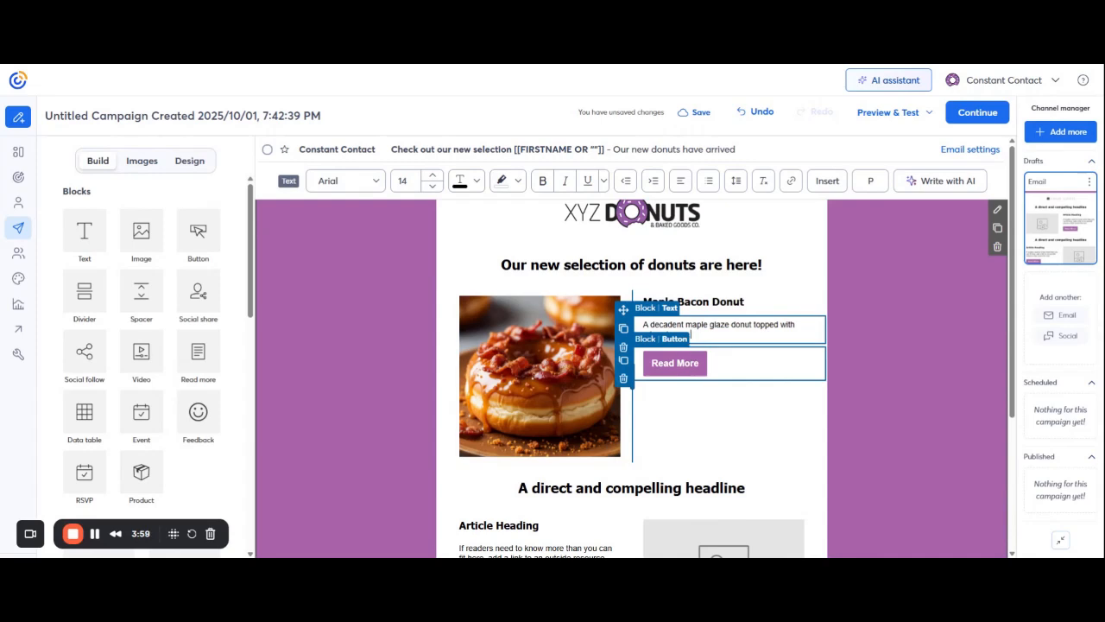
{"action": "left_click", "coordinate": [675, 363]}
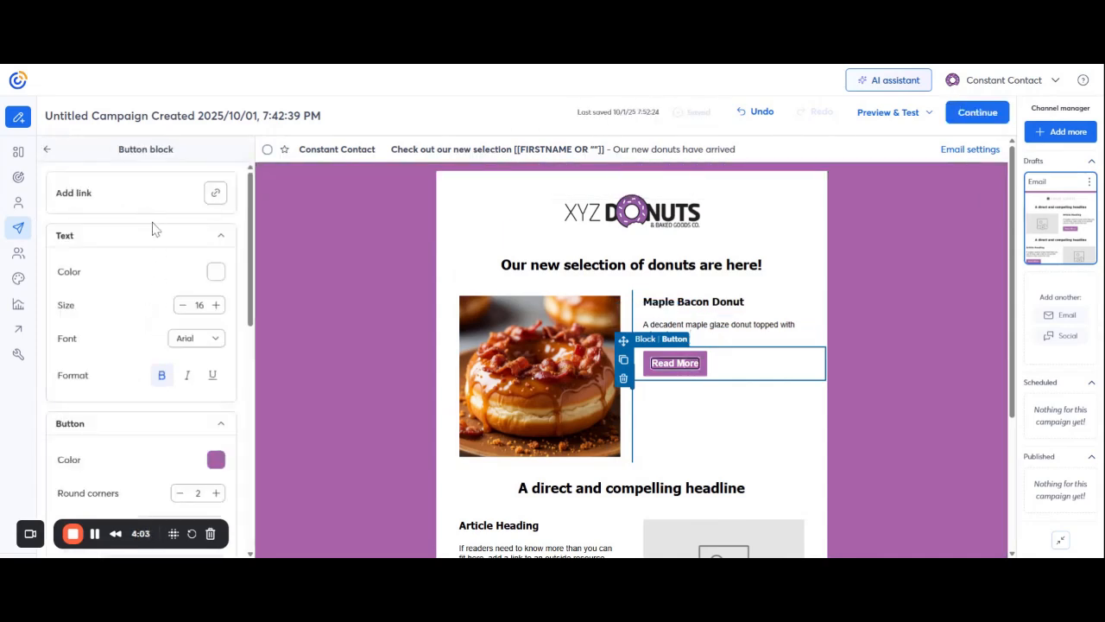
- Change the Maple Bacon Donut button label from 'Read More' to 'Order Here'
{"action": "left_click", "coordinate": [217, 194]}
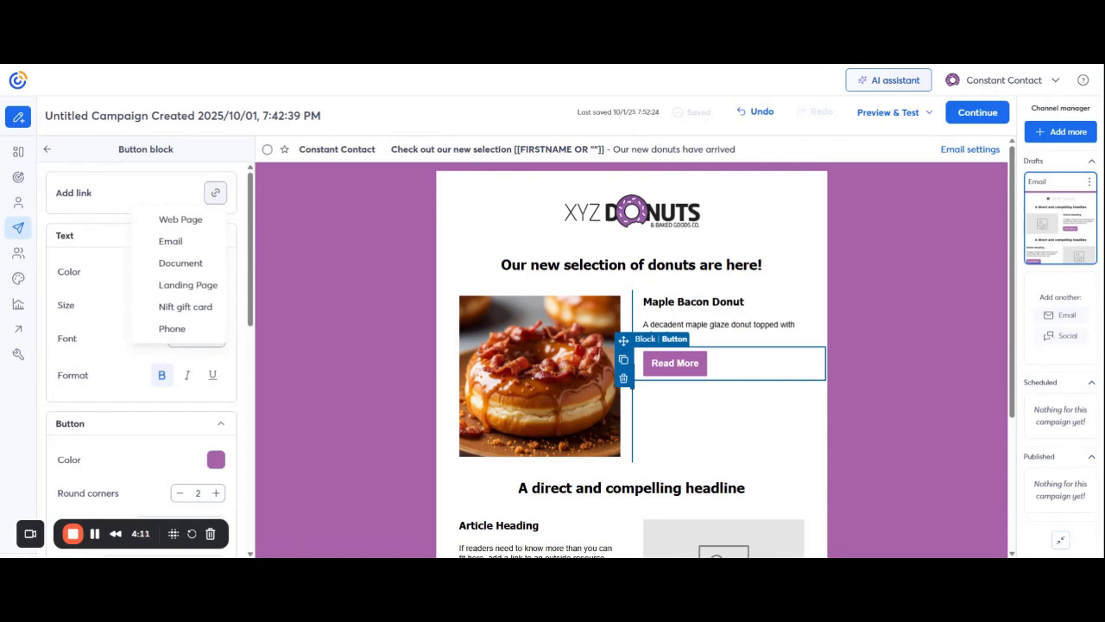
{"action": "left_click", "coordinate": [111, 240]}
{"action": "scroll", "coordinate": [115, 361], "scroll_direction": "down", "scroll_amount": 3}
{"action": "scroll", "coordinate": [111, 349], "scroll_direction": "up", "scroll_amount": 3}
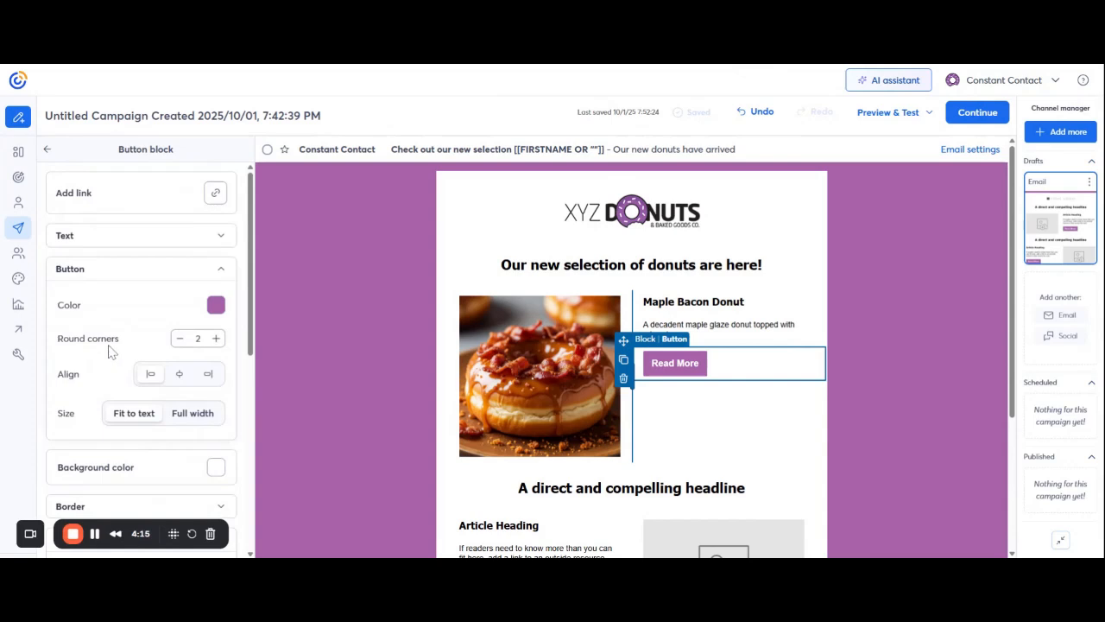
{"action": "left_click", "coordinate": [685, 363]}
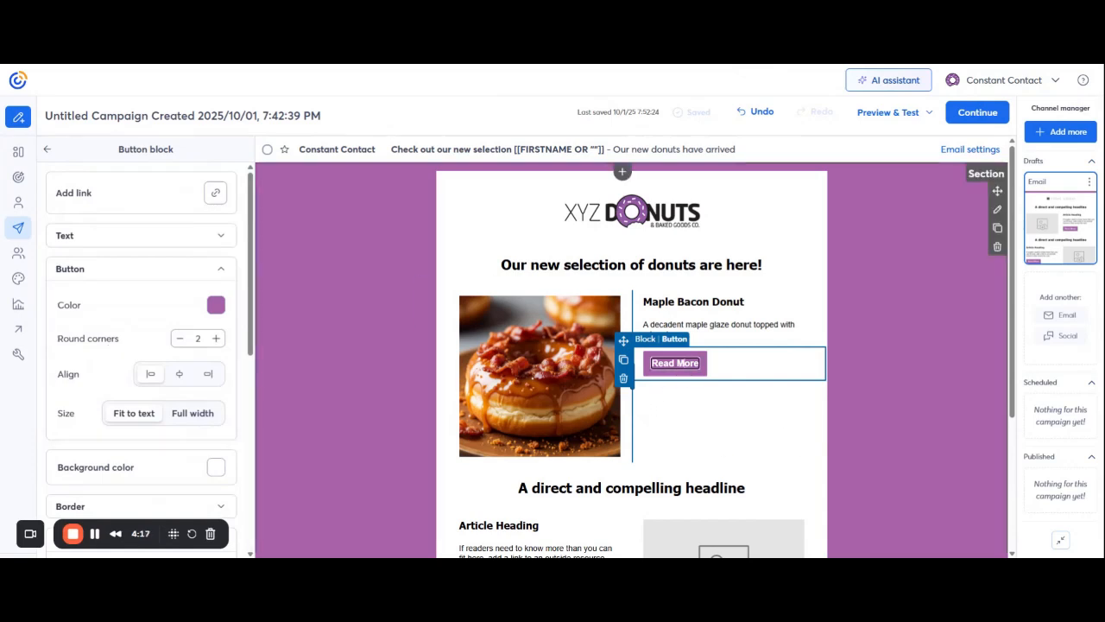
{"action": "left_click_drag", "start_coordinate": [699, 364], "coordinate": [651, 364]}
{"action": "type", "text": "Order Here"}
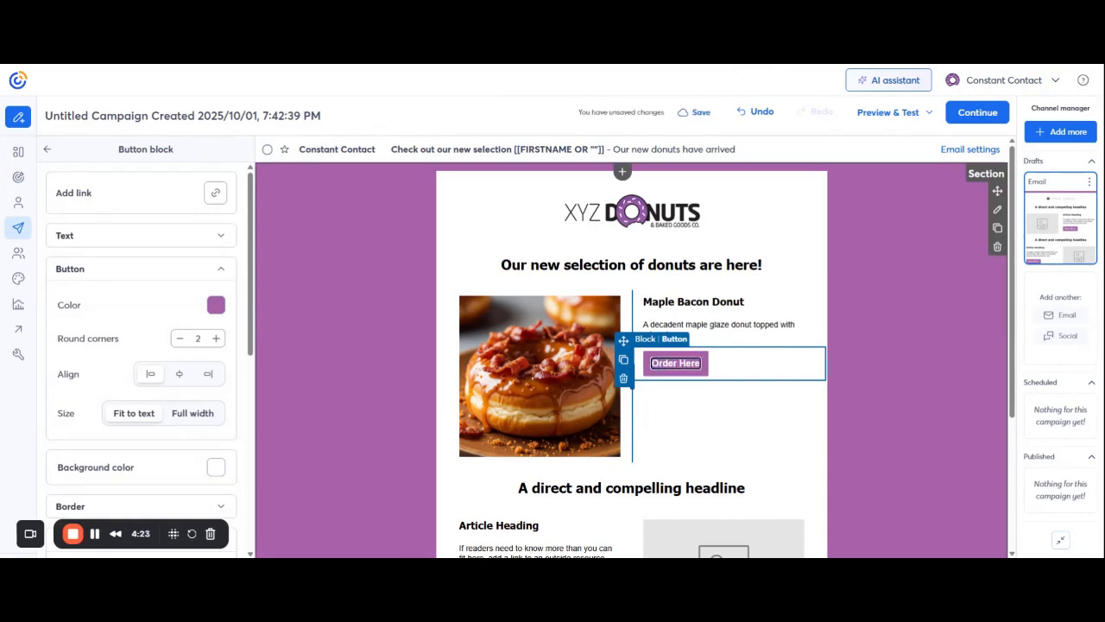
{"action": "left_click", "coordinate": [914, 380]}
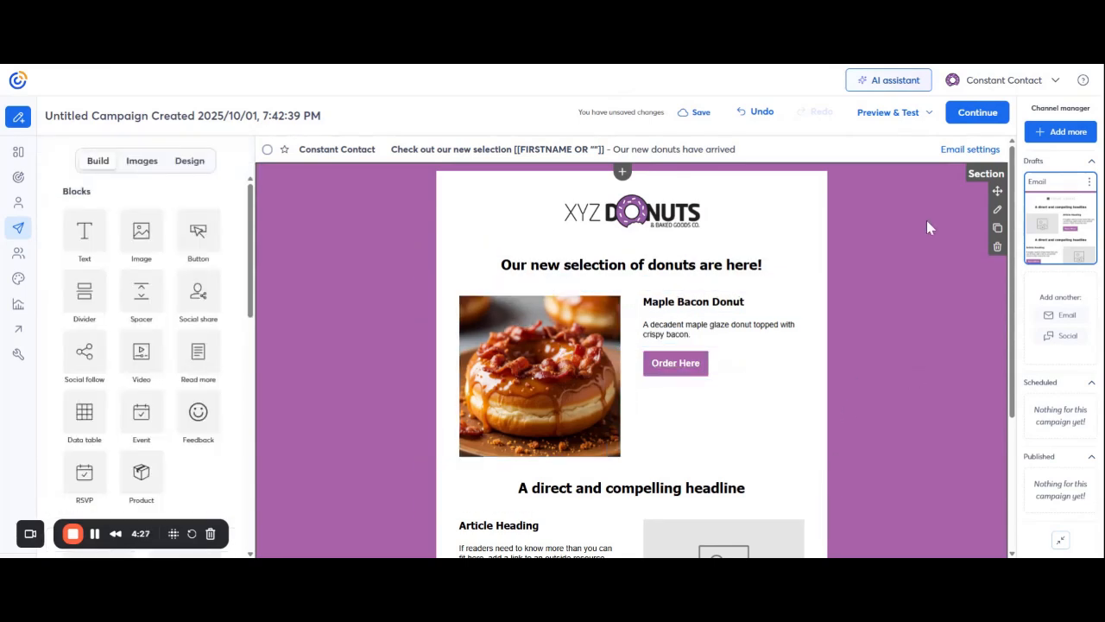
- Delete the 'A direct and compelling headline' text block between the two articles
{"action": "scroll", "coordinate": [920, 279], "scroll_direction": "down", "scroll_amount": 2}
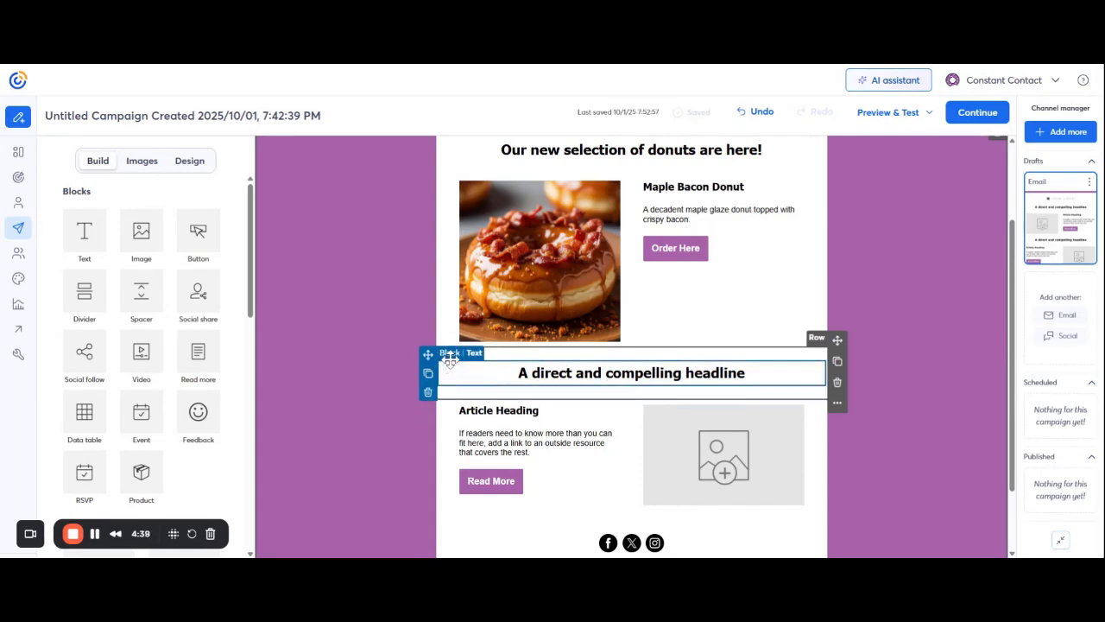
{"action": "left_click", "coordinate": [428, 391]}
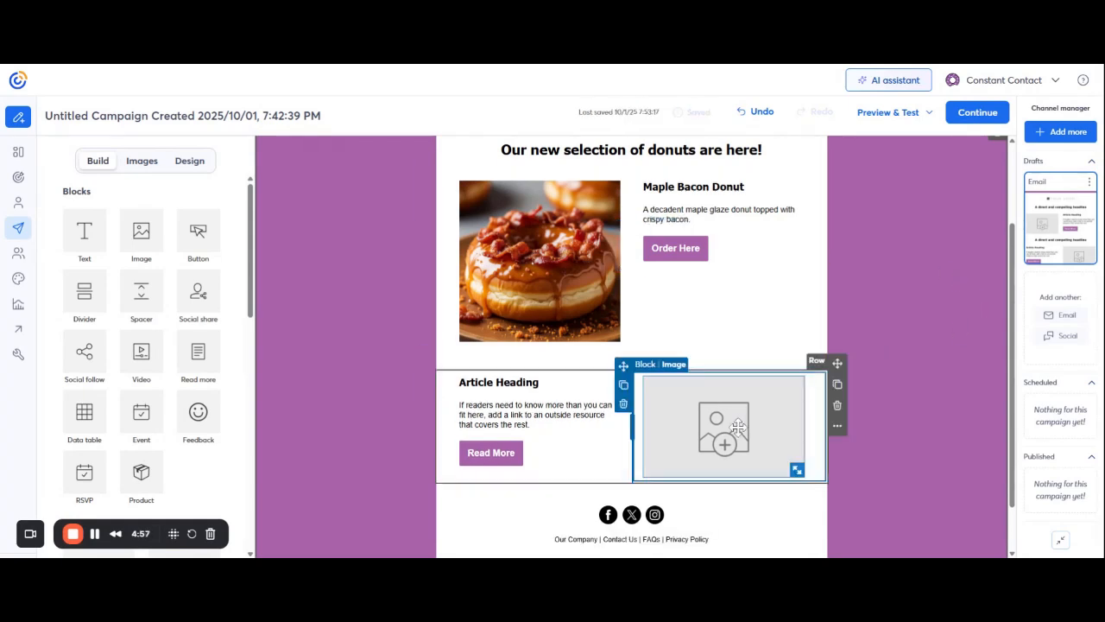
{"action": "left_click", "coordinate": [739, 425]}
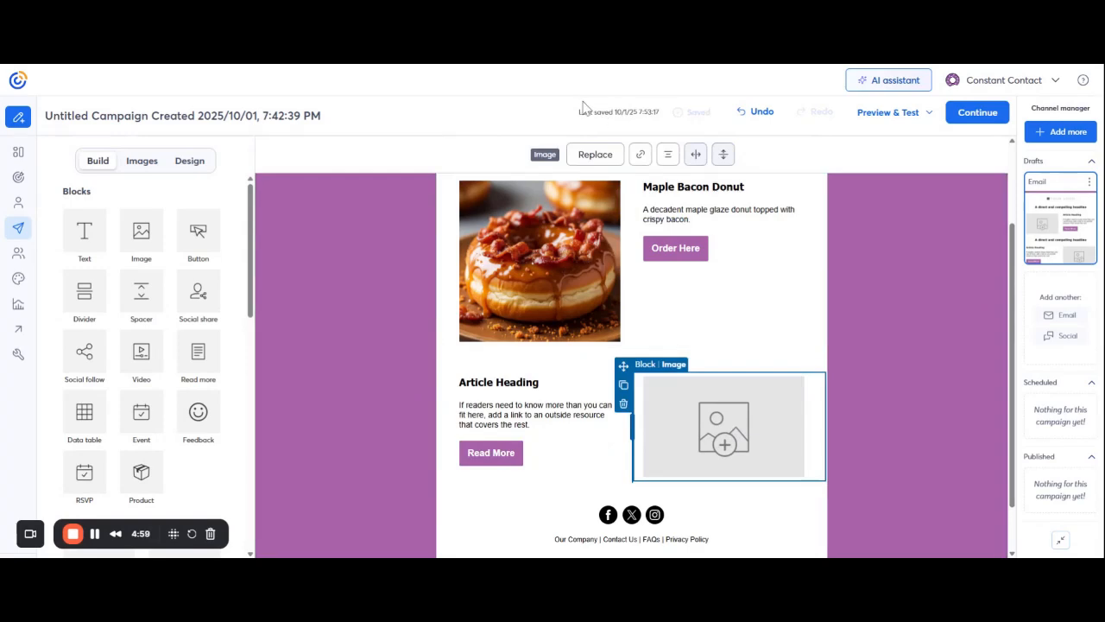
- Put donut_banoffee.jpeg from the library into the second article's empty image placeholder
{"action": "left_click", "coordinate": [594, 155]}
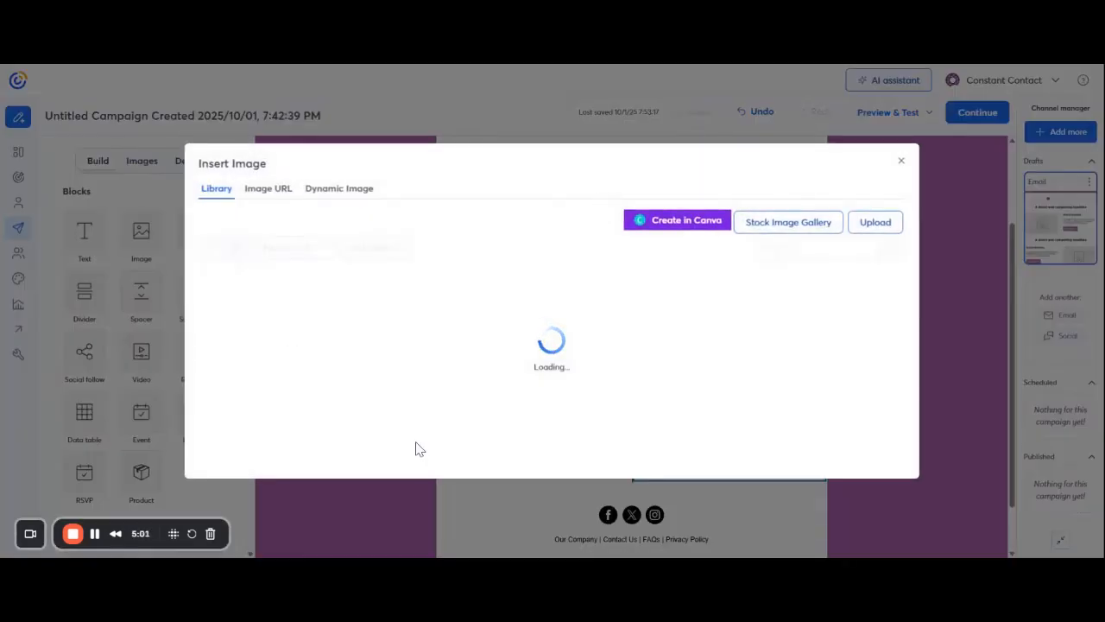
{"action": "scroll", "coordinate": [604, 345], "scroll_direction": "down", "scroll_amount": 7}
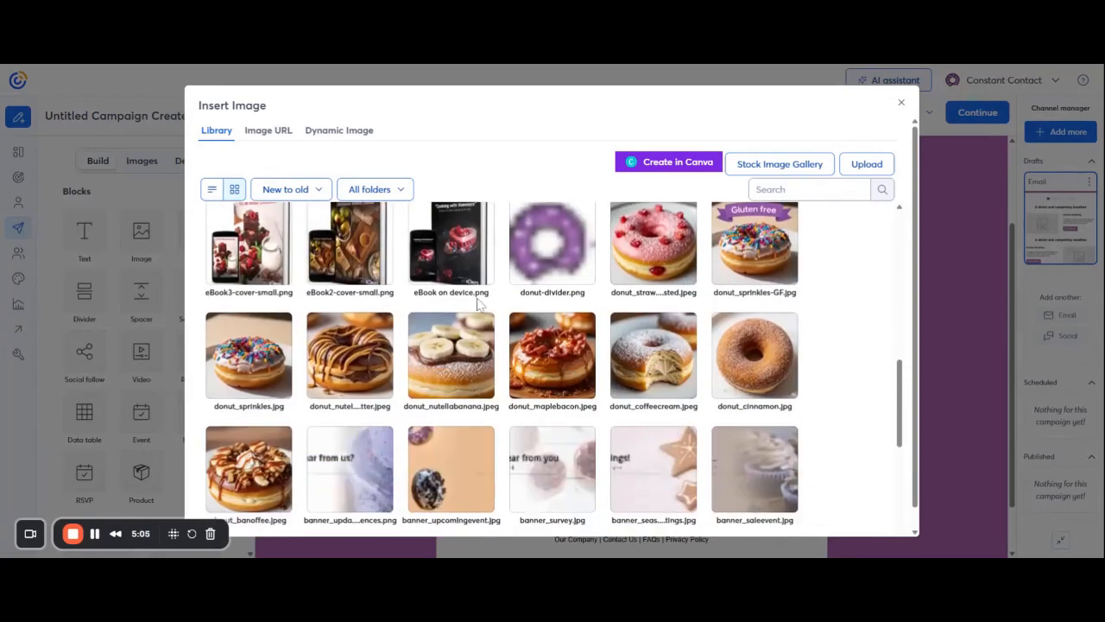
{"action": "scroll", "coordinate": [382, 289], "scroll_direction": "down", "scroll_amount": 1}
{"action": "mouse_move", "coordinate": [263, 411]}
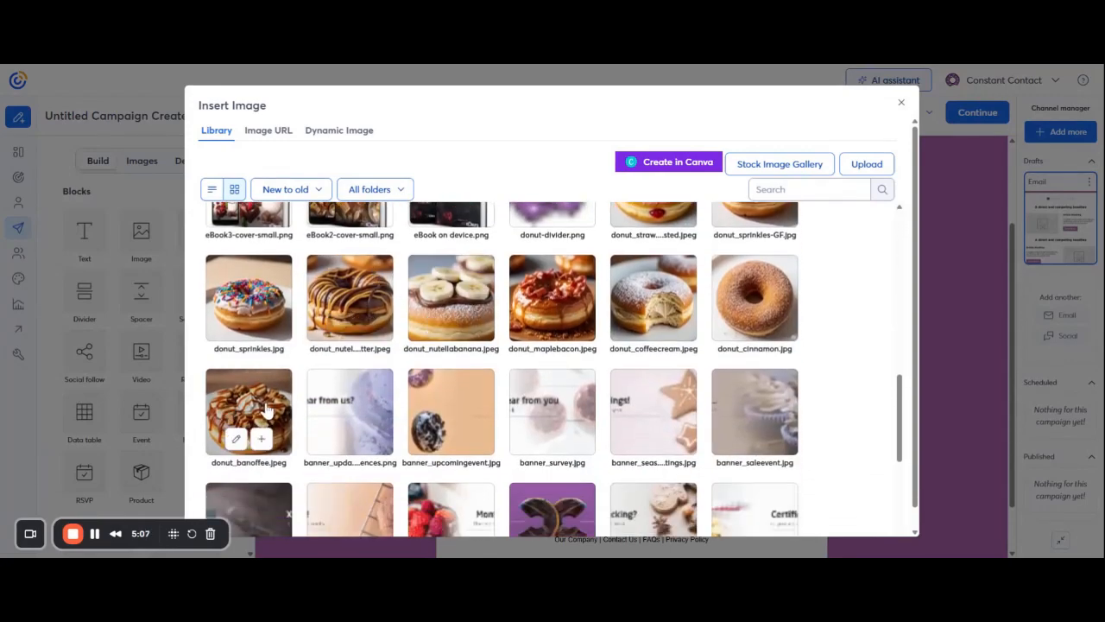
{"action": "left_click", "coordinate": [261, 440]}
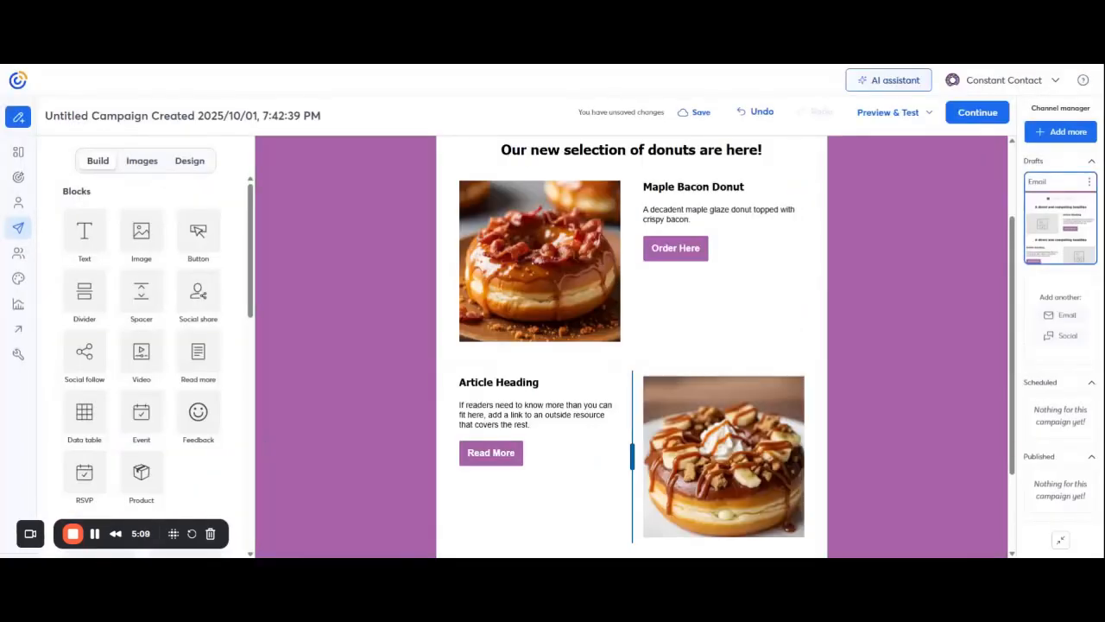
- Change the second article's heading to 'Banoffee Donut'
{"action": "scroll", "coordinate": [971, 298], "scroll_direction": "down", "scroll_amount": 2}
{"action": "left_click", "coordinate": [484, 266]}
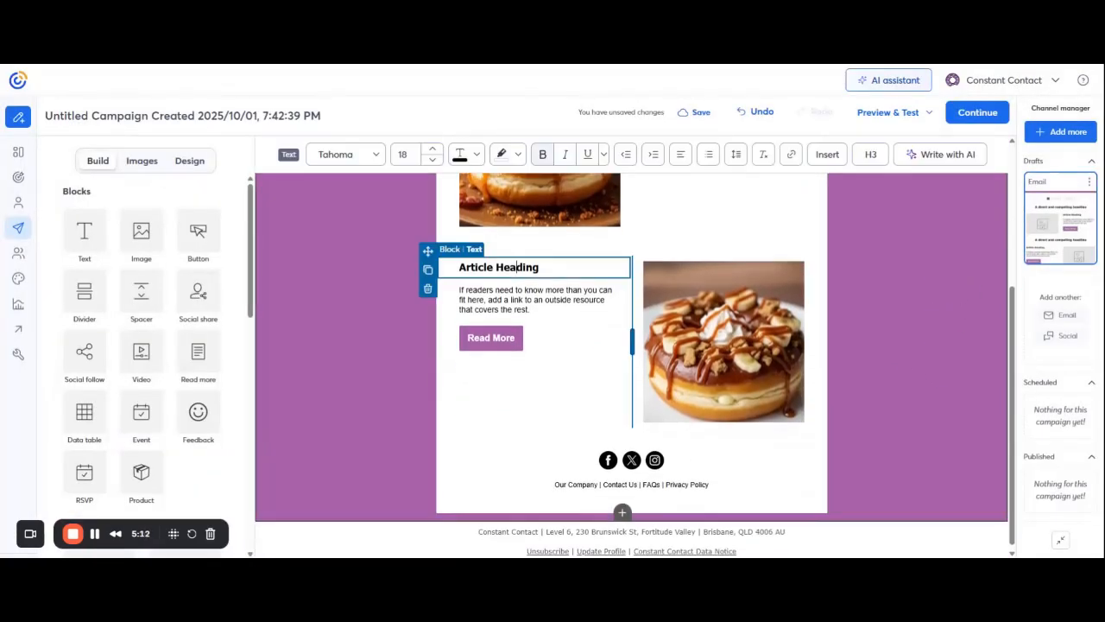
{"action": "triple_click", "coordinate": [457, 268]}
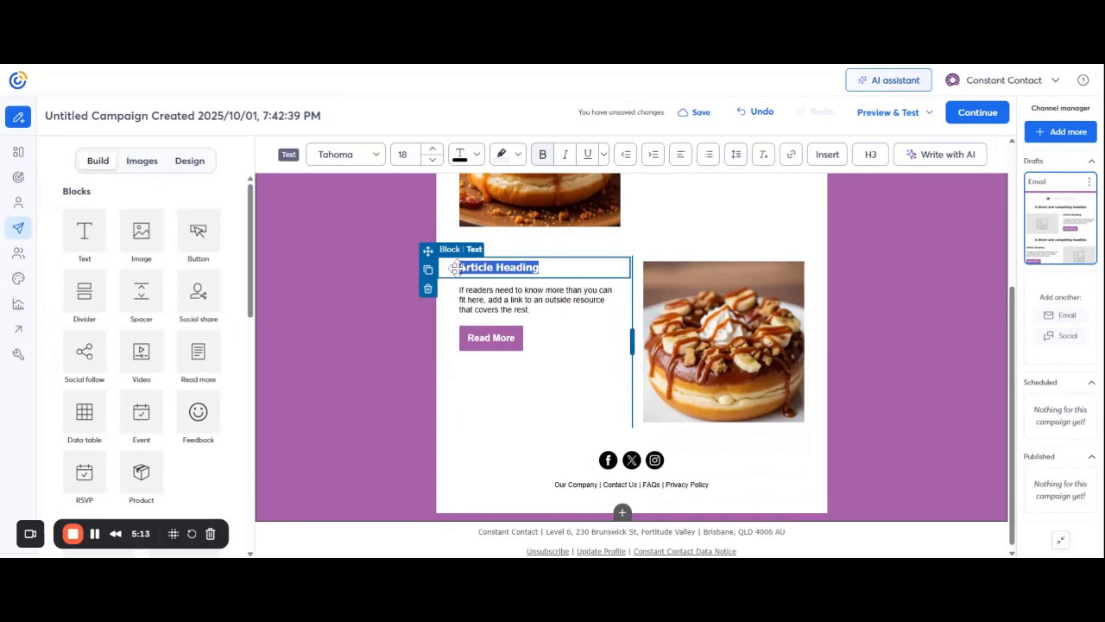
{"action": "type", "text": "Bano"}
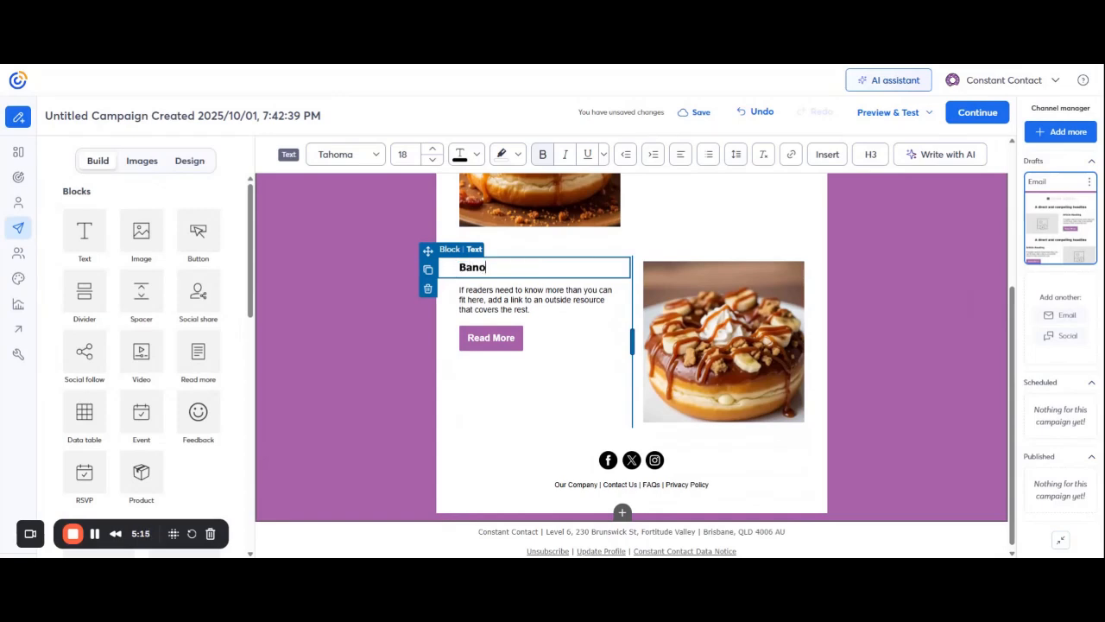
{"action": "type", "text": "ffee Donut"}
- Replace the paragraph with 'Banana, cream, caramel and chocolate mixed into a deliciously moreish donut.'
{"action": "left_click", "coordinate": [519, 299]}
{"action": "left_click_drag", "start_coordinate": [529, 309], "coordinate": [456, 286]}
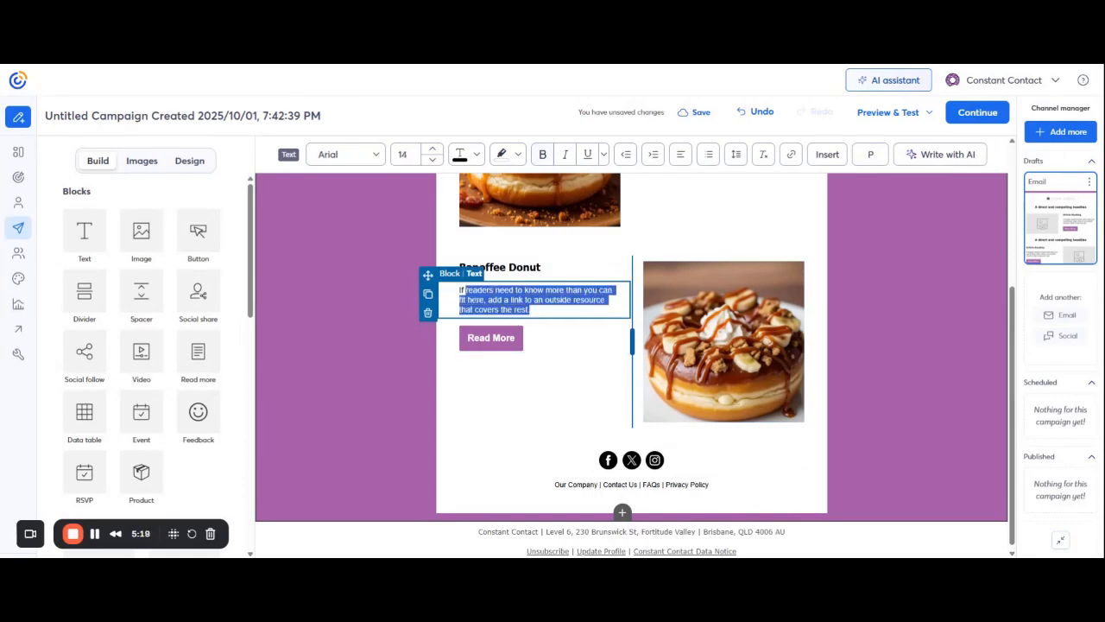
{"action": "type", "text": "Banana, cream"}
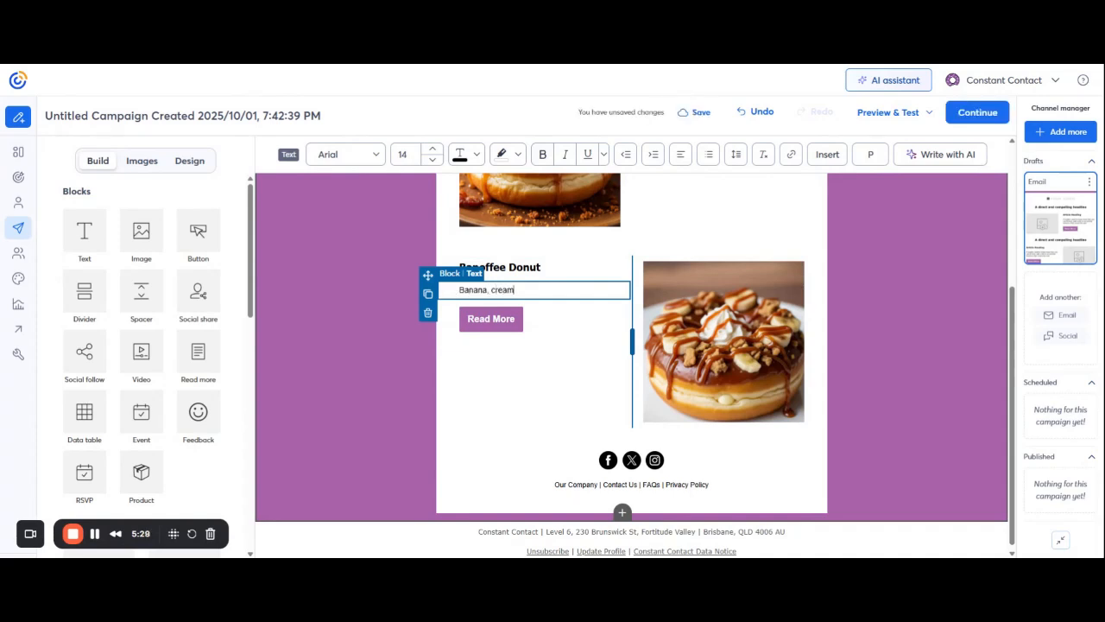
{"action": "type", "text": ", caramel and chocola"}
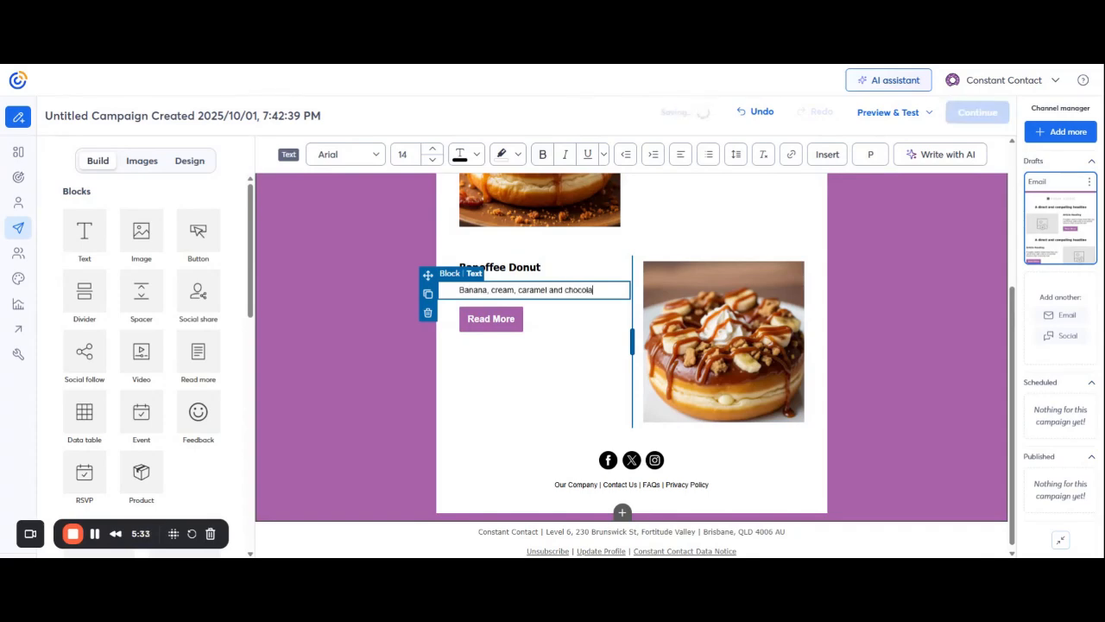
{"action": "type", "text": "te"}
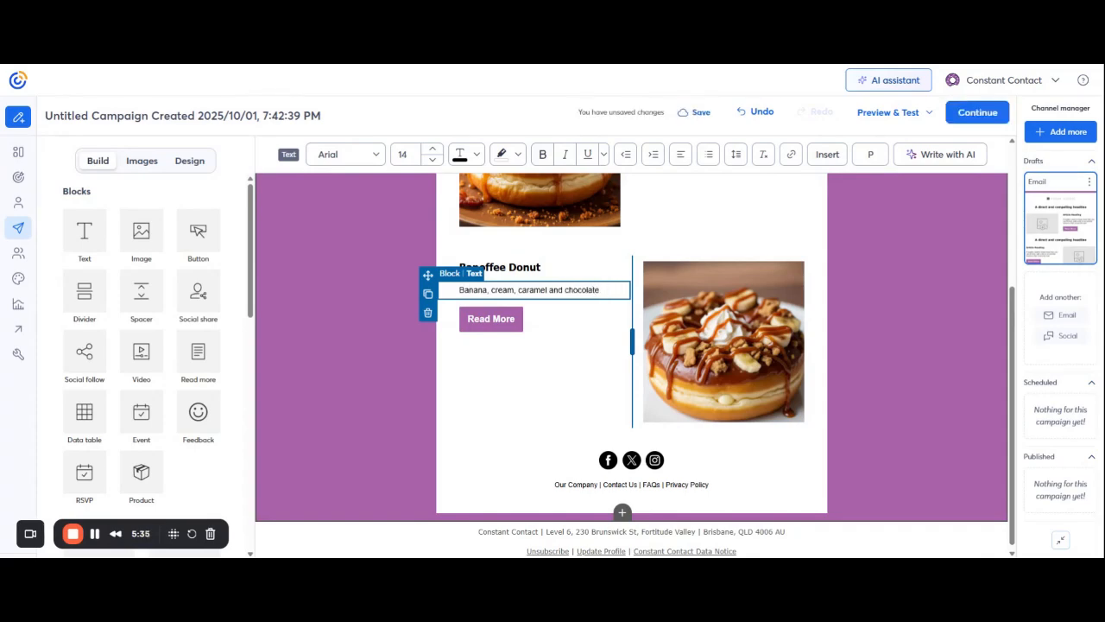
{"action": "type", "text": " and mixed into a deliciously"}
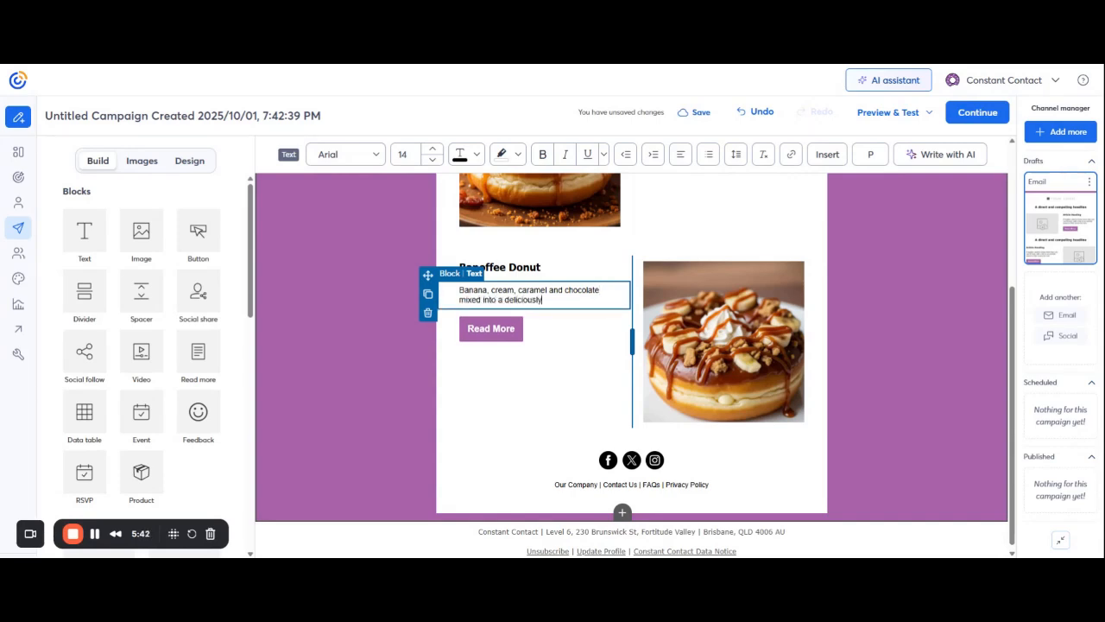
{"action": "type", "text": " moreish donut."}
{"action": "left_click", "coordinate": [954, 305]}
{"action": "scroll", "coordinate": [954, 306], "scroll_direction": "up", "scroll_amount": 2}
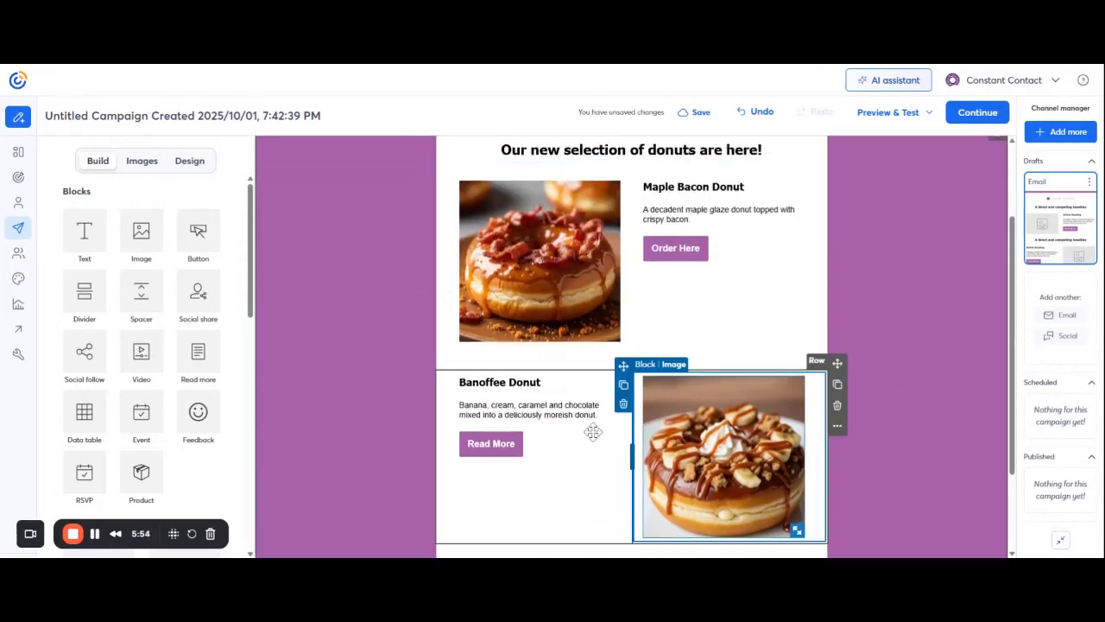
- Change the Banoffee Donut button label from 'Read More' to 'Order Here'
{"action": "left_click", "coordinate": [509, 444]}
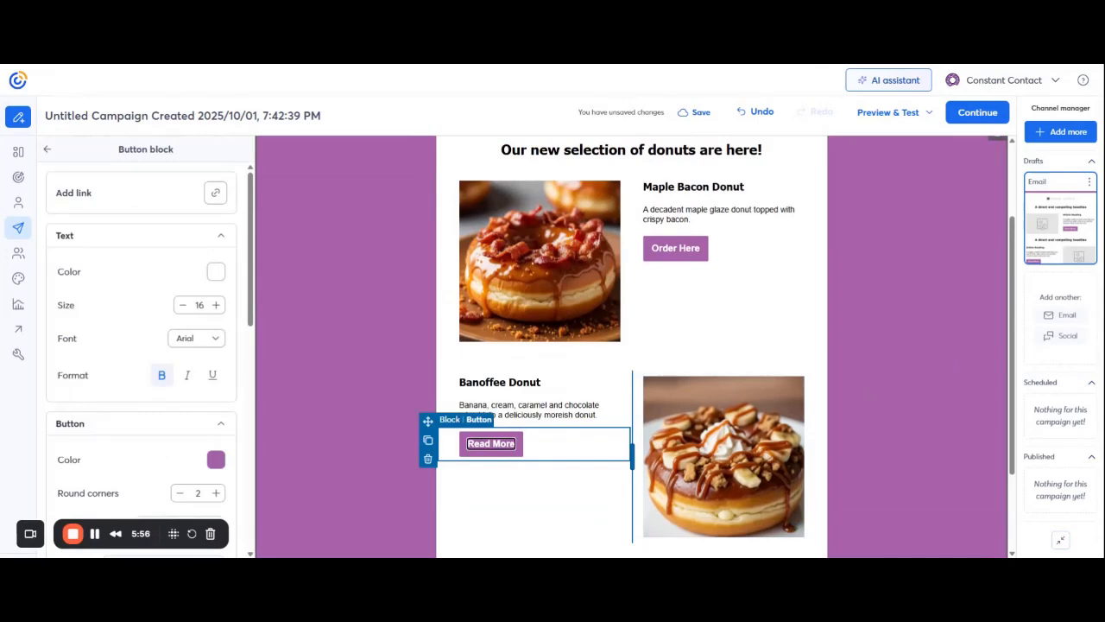
{"action": "left_click_drag", "start_coordinate": [517, 444], "coordinate": [464, 444]}
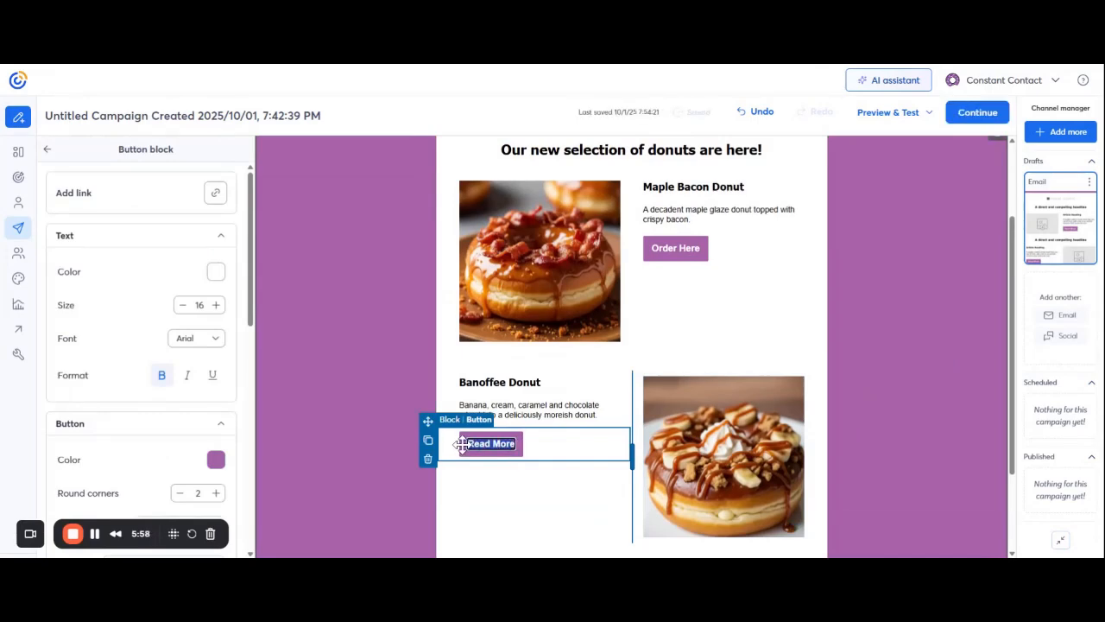
{"action": "type", "text": "Order Here"}
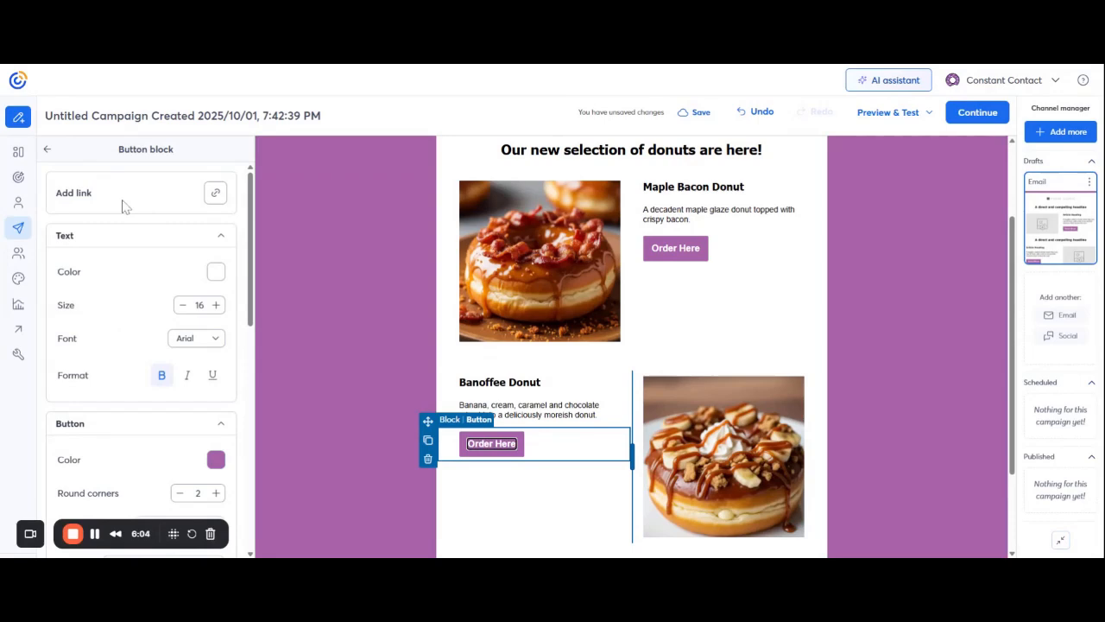
{"action": "scroll", "coordinate": [151, 302], "scroll_direction": "down", "scroll_amount": 4}
{"action": "scroll", "coordinate": [143, 363], "scroll_direction": "up", "scroll_amount": 4}
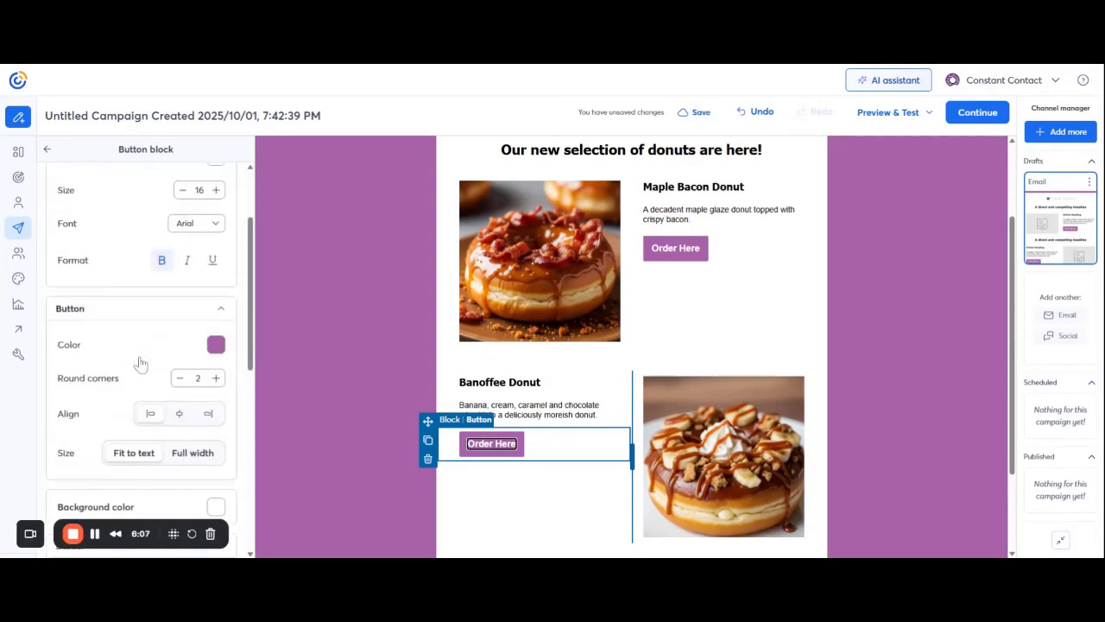
{"action": "left_click", "coordinate": [351, 305]}
{"action": "scroll", "coordinate": [906, 365], "scroll_direction": "up", "scroll_amount": 2}
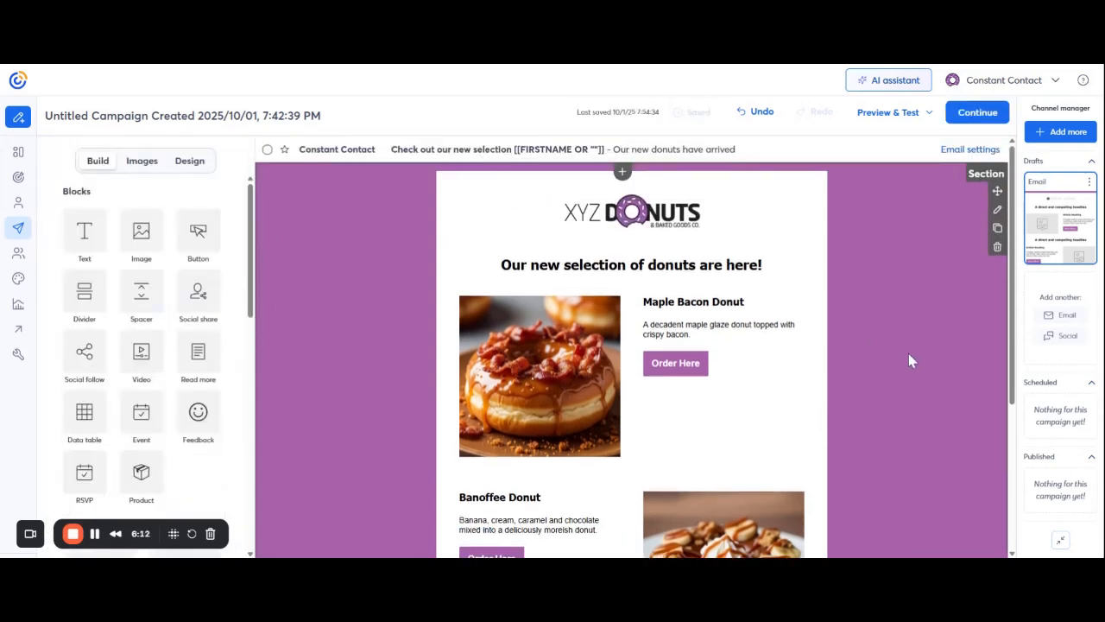
{"action": "scroll", "coordinate": [944, 421], "scroll_direction": "down", "scroll_amount": 5}
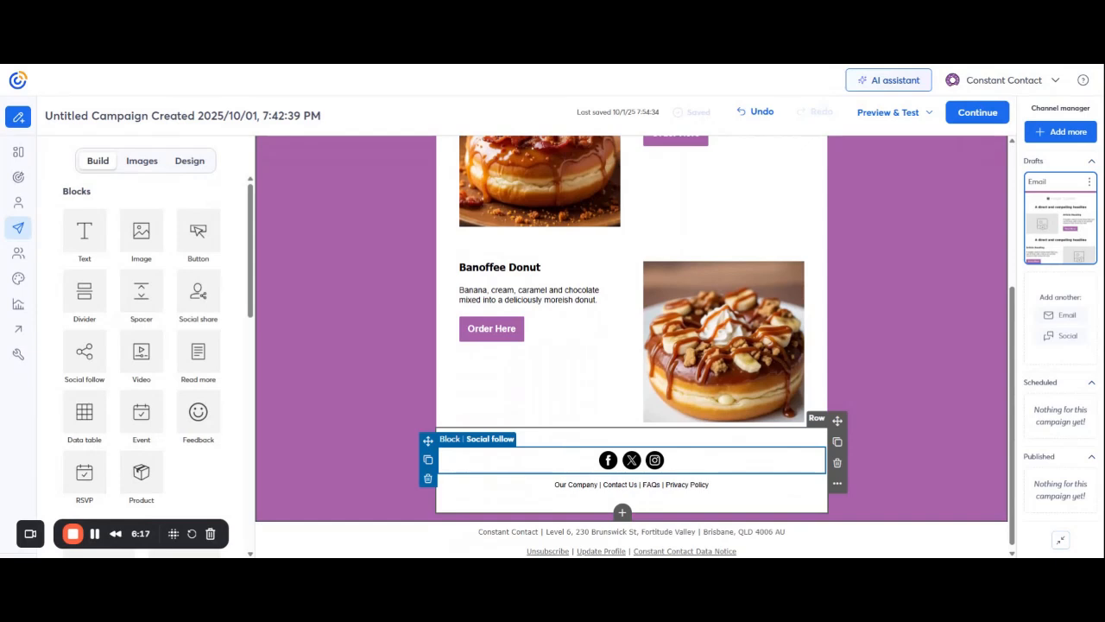
{"action": "left_click", "coordinate": [567, 458]}
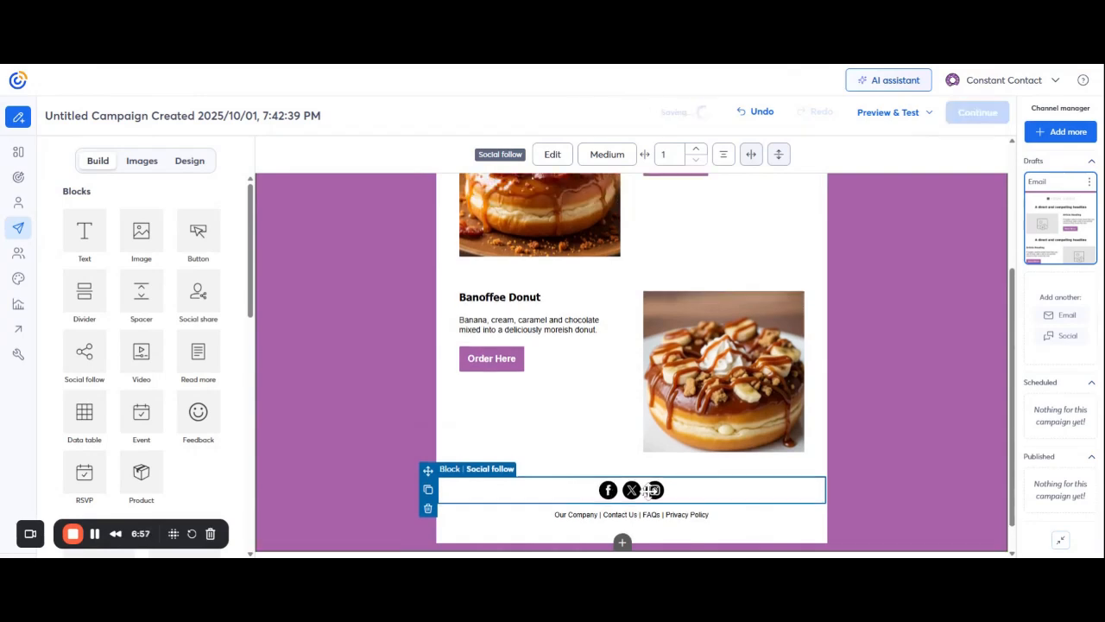
{"action": "left_click", "coordinate": [553, 155]}
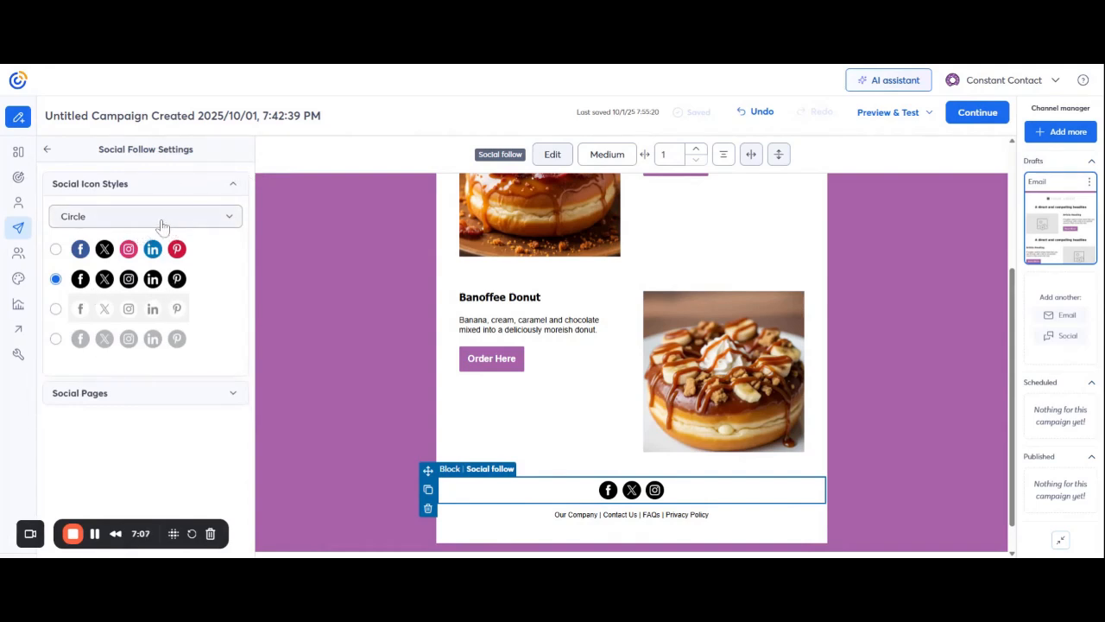
{"action": "left_click", "coordinate": [233, 397]}
{"action": "scroll", "coordinate": [219, 389], "scroll_direction": "down", "scroll_amount": 3}
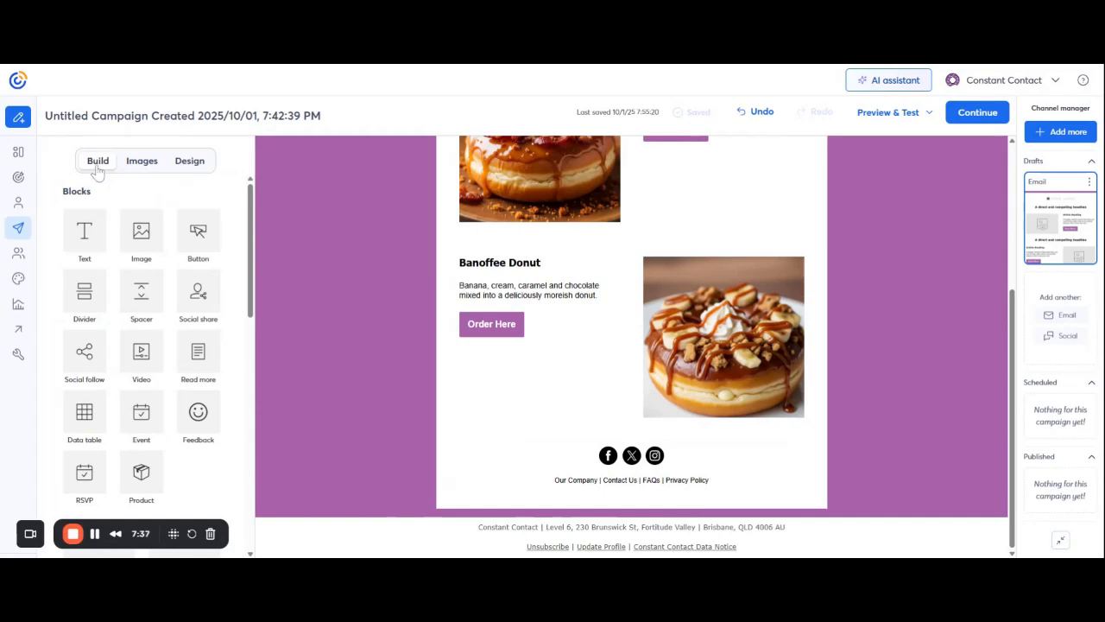
{"action": "left_click", "coordinate": [143, 172]}
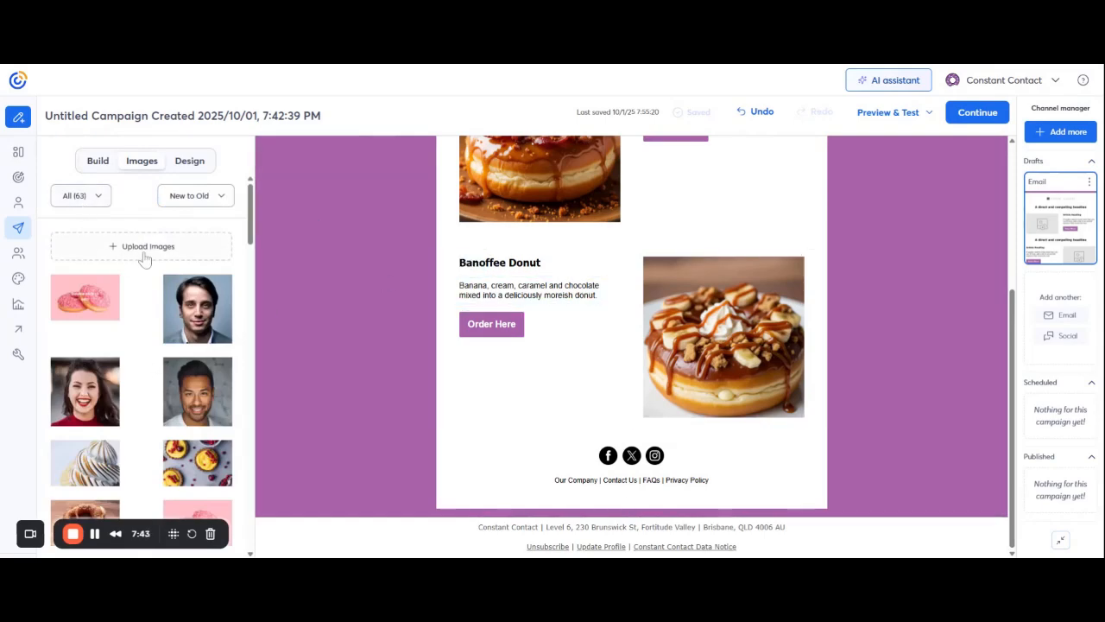
{"action": "left_click", "coordinate": [190, 162]}
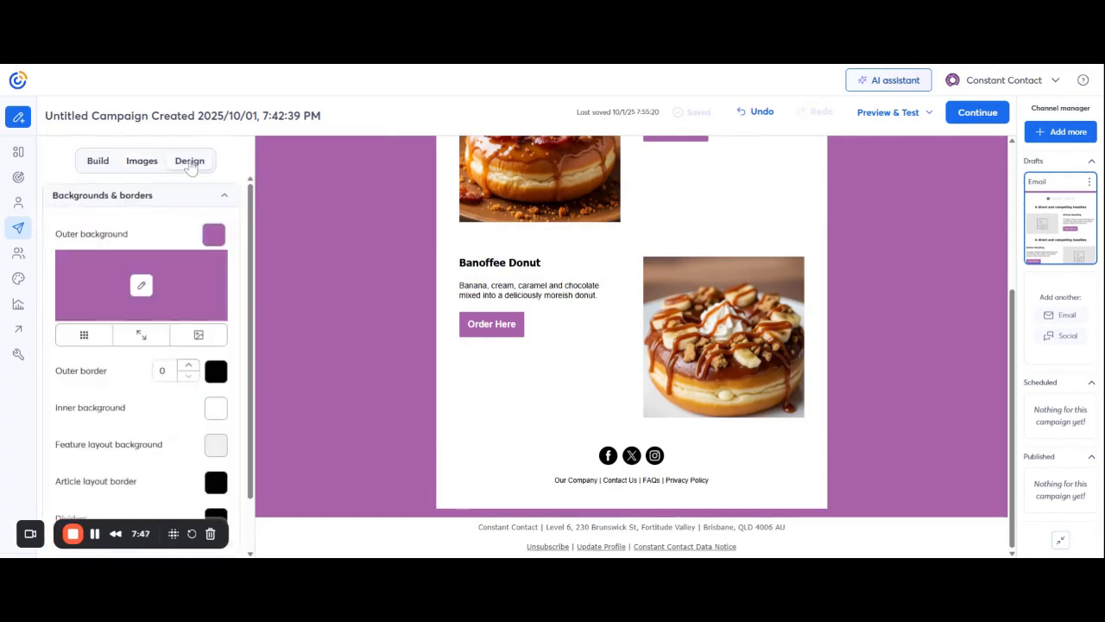
{"action": "scroll", "coordinate": [389, 329], "scroll_direction": "up", "scroll_amount": 3}
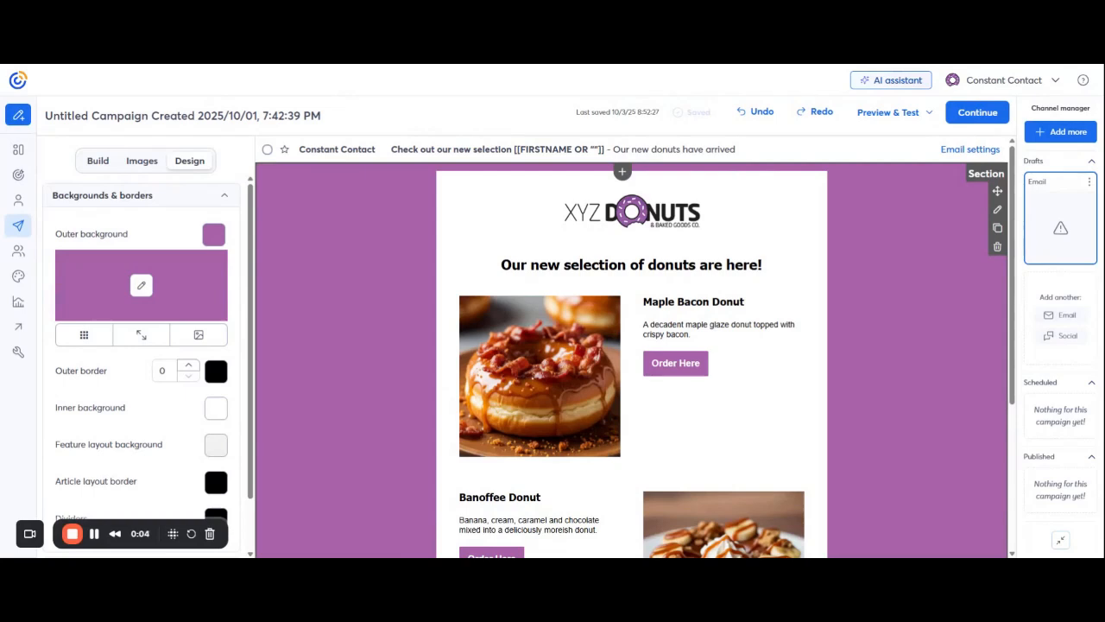
- Insert a 'Hello' + First Name greeting tag at the start of the main headline
{"action": "left_click", "coordinate": [501, 265]}
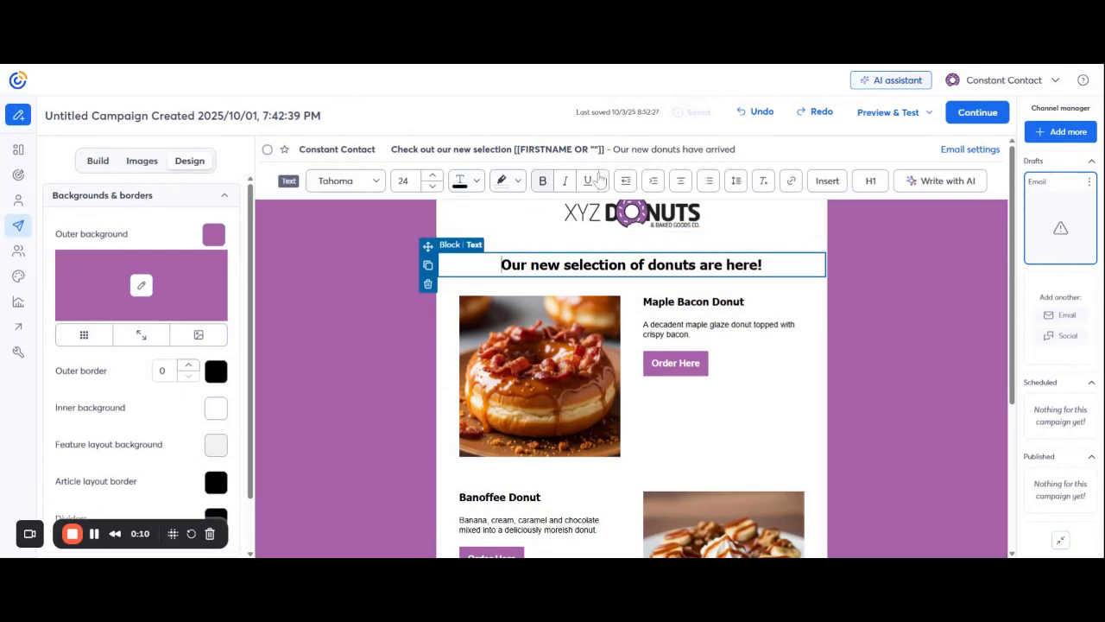
{"action": "left_click", "coordinate": [827, 188]}
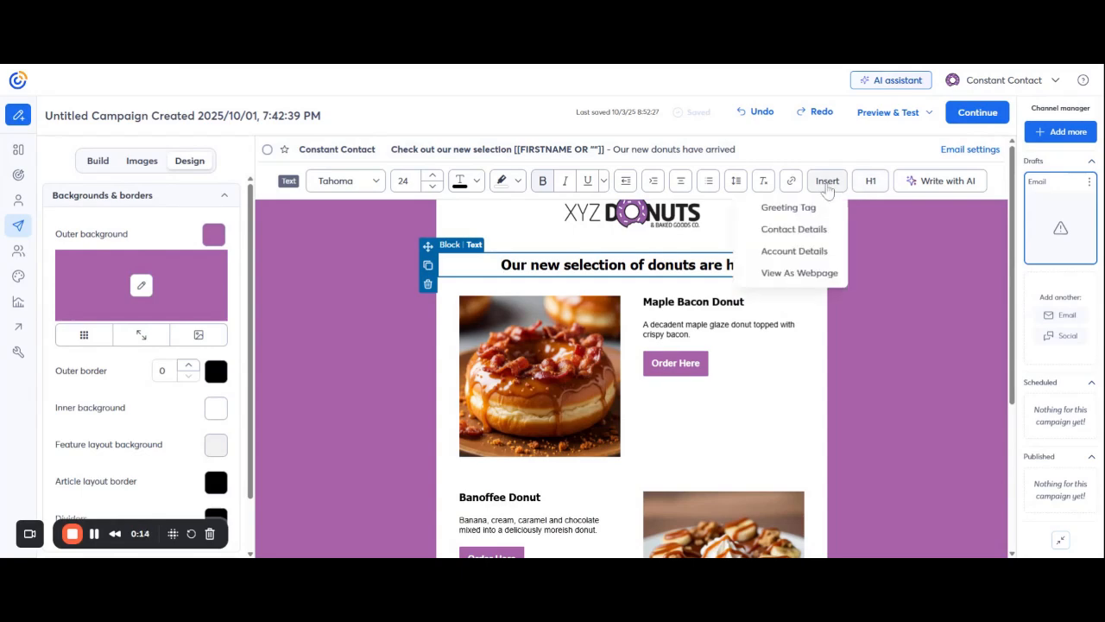
{"action": "left_click", "coordinate": [772, 210]}
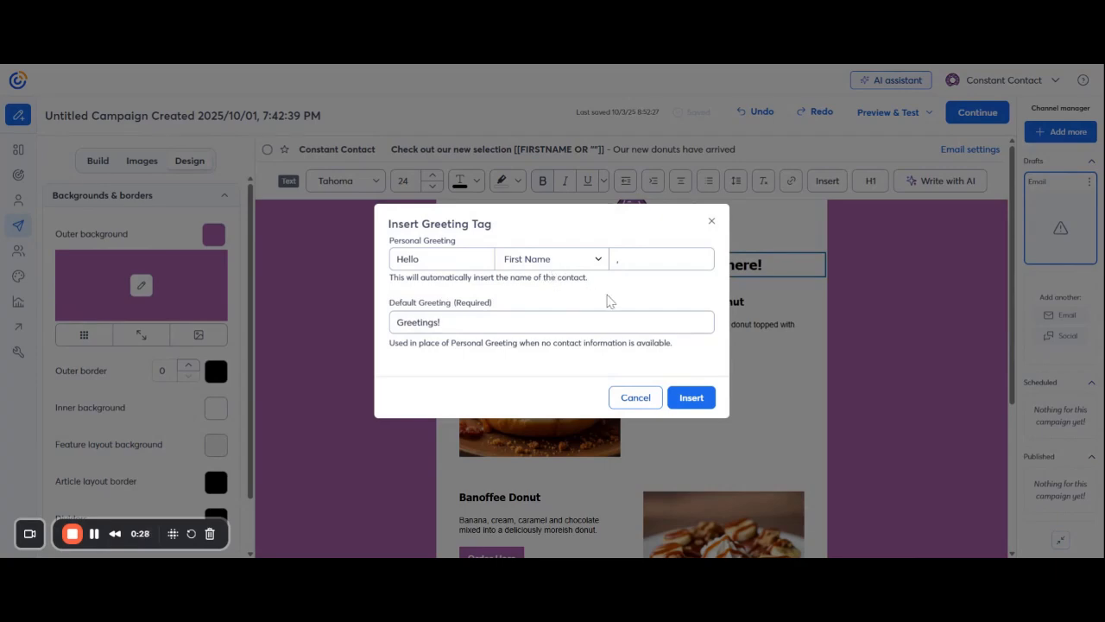
{"action": "left_click", "coordinate": [695, 402]}
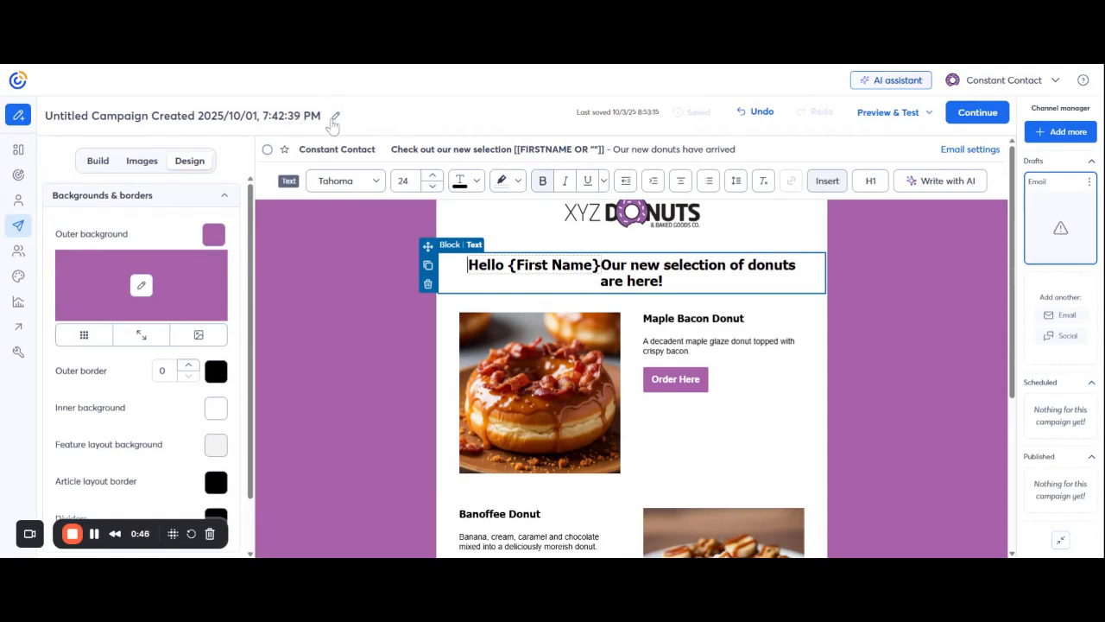
- Rename the email campaign to 'Customer Updates - New Donuts' and save the new title
{"action": "left_click", "coordinate": [336, 116]}
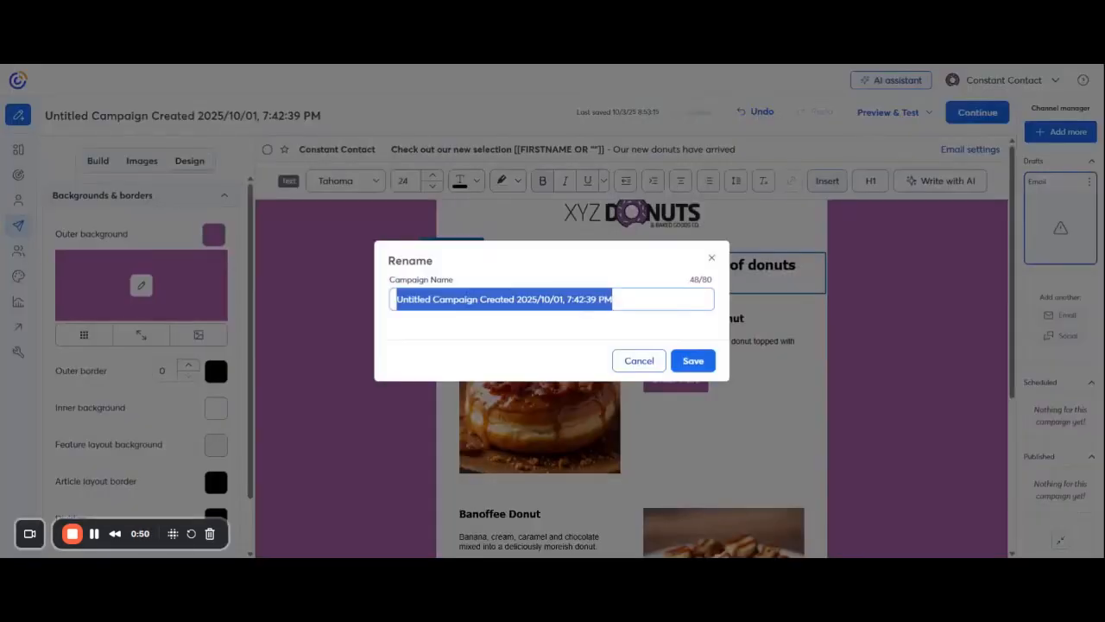
{"action": "type", "text": "Customer U"}
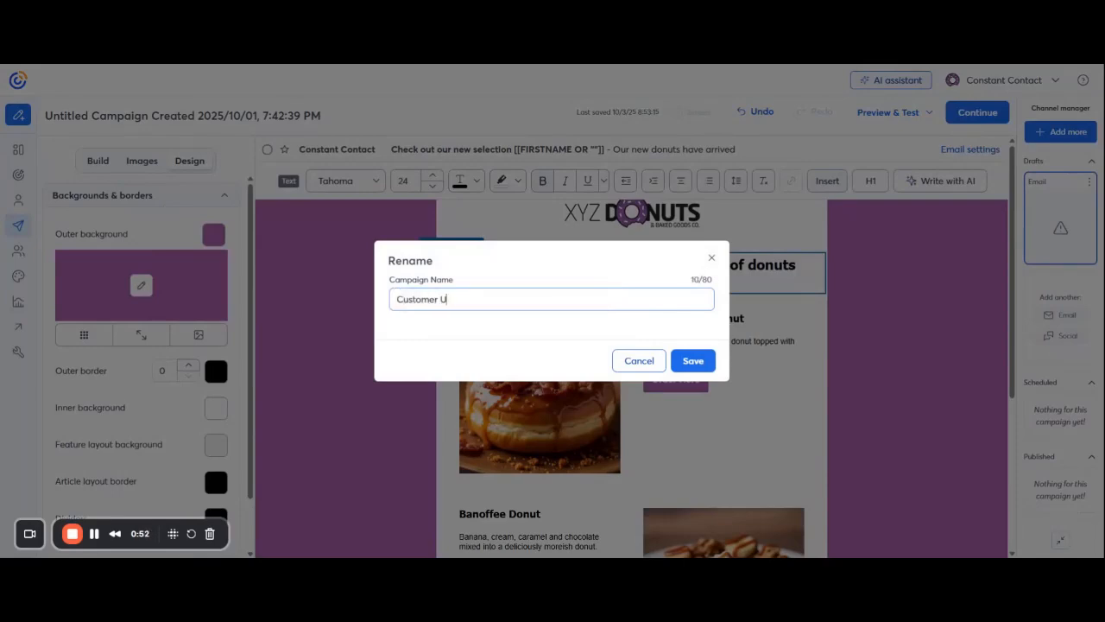
{"action": "type", "text": "pdates - New Donuts"}
{"action": "left_click", "coordinate": [700, 361]}
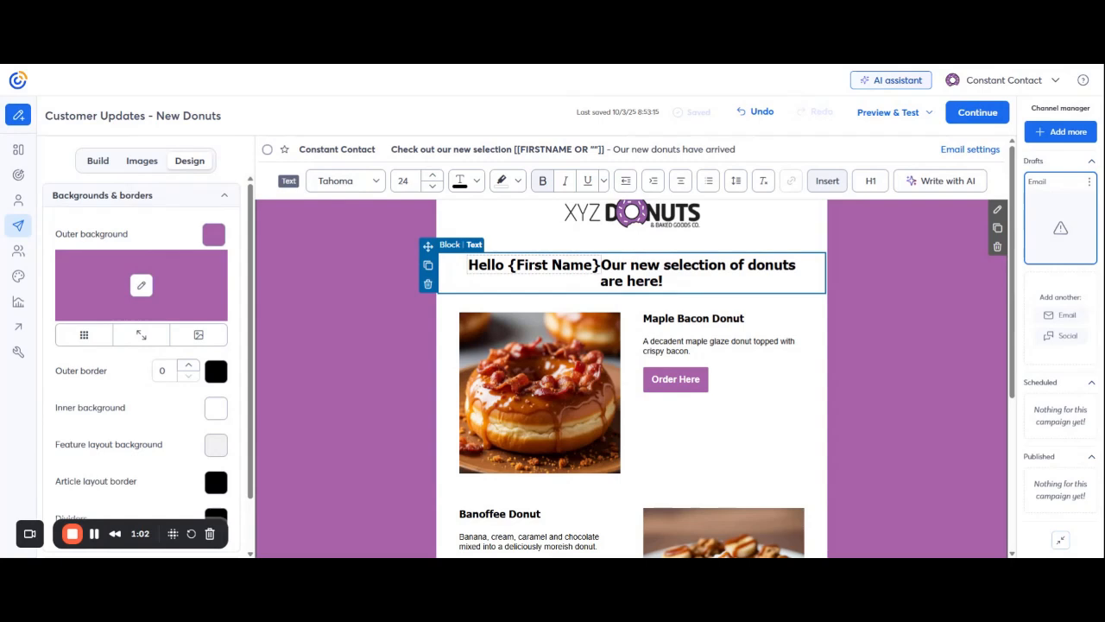
- Move to the send settings, preview the email in mobile view and check the test-email options
{"action": "left_click", "coordinate": [973, 123]}
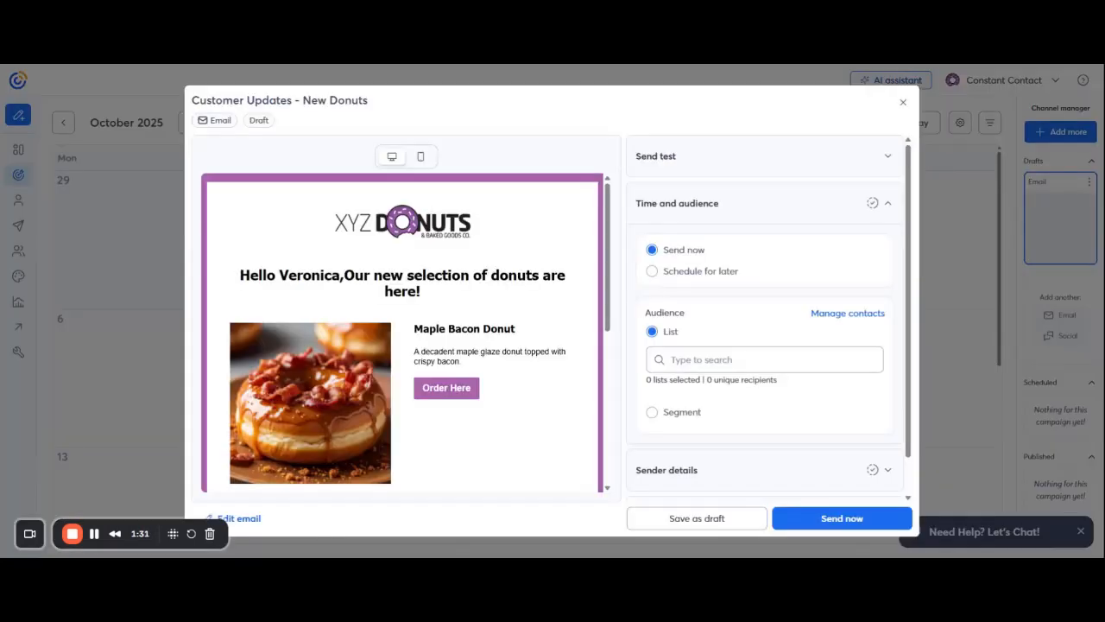
{"action": "scroll", "coordinate": [457, 291], "scroll_direction": "down", "scroll_amount": 3}
{"action": "scroll", "coordinate": [449, 313], "scroll_direction": "up", "scroll_amount": 3}
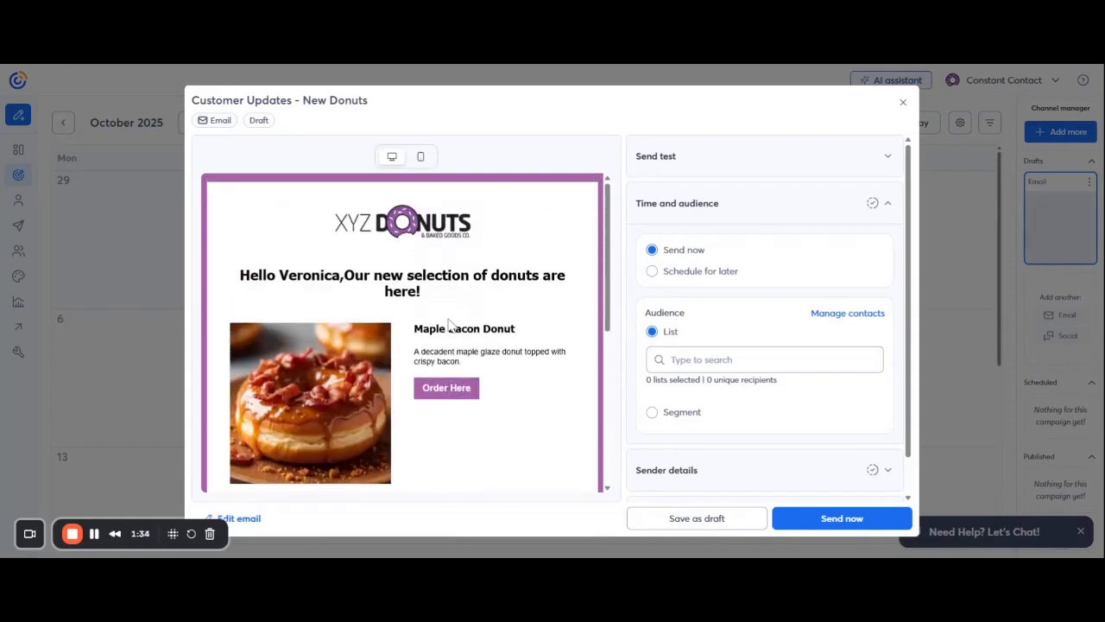
{"action": "left_click", "coordinate": [420, 157]}
{"action": "scroll", "coordinate": [431, 318], "scroll_direction": "down", "scroll_amount": 1}
{"action": "scroll", "coordinate": [431, 319], "scroll_direction": "down", "scroll_amount": 3}
{"action": "scroll", "coordinate": [429, 316], "scroll_direction": "up", "scroll_amount": 5}
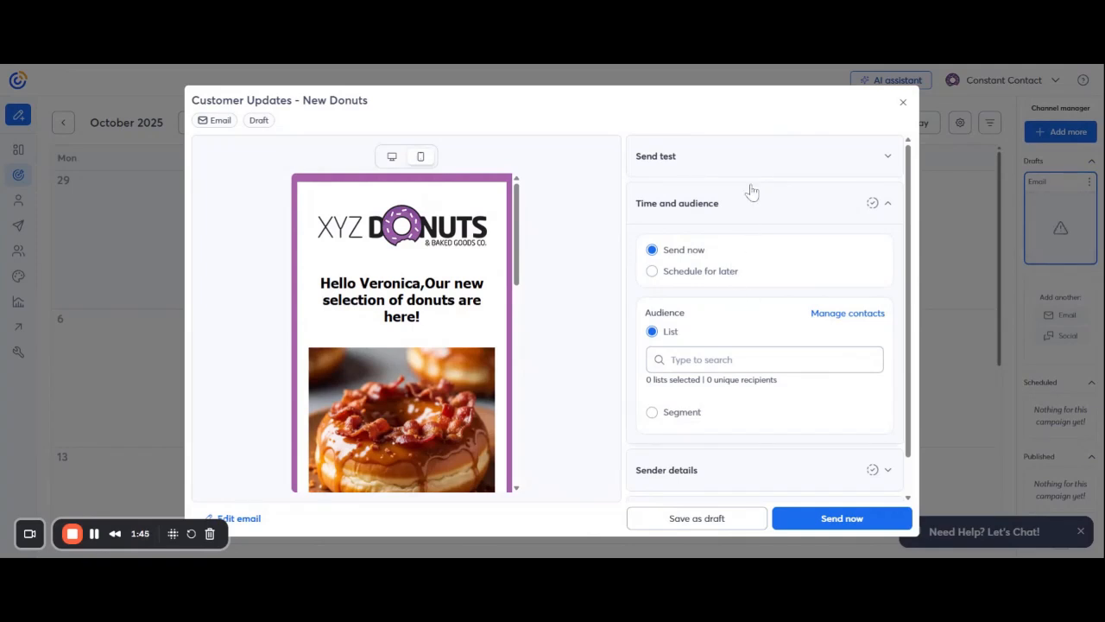
{"action": "left_click", "coordinate": [751, 157]}
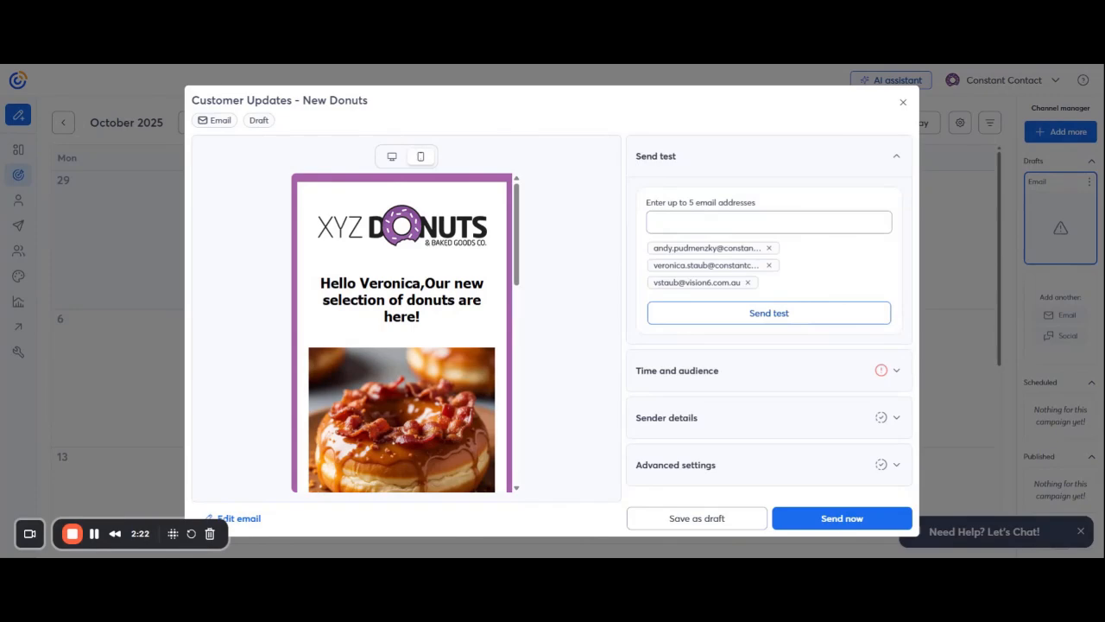
{"action": "left_click", "coordinate": [767, 372]}
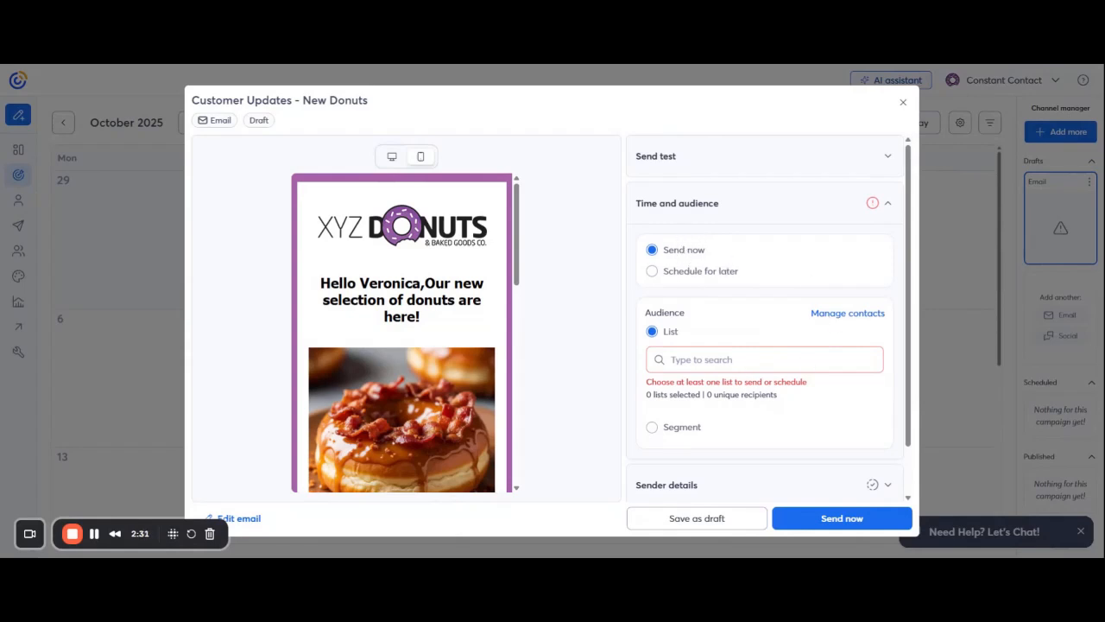
- Target the XYZ Donuts - Customers list (13 recipients) and review the subject and sender details
{"action": "left_click", "coordinate": [671, 359]}
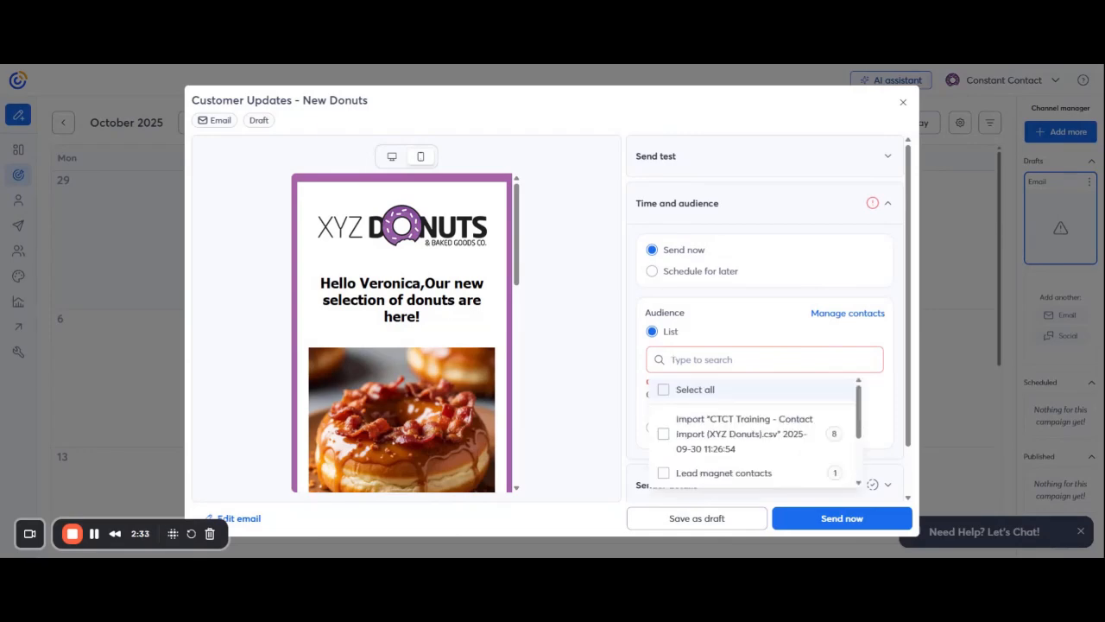
{"action": "scroll", "coordinate": [725, 432], "scroll_direction": "down", "scroll_amount": 2}
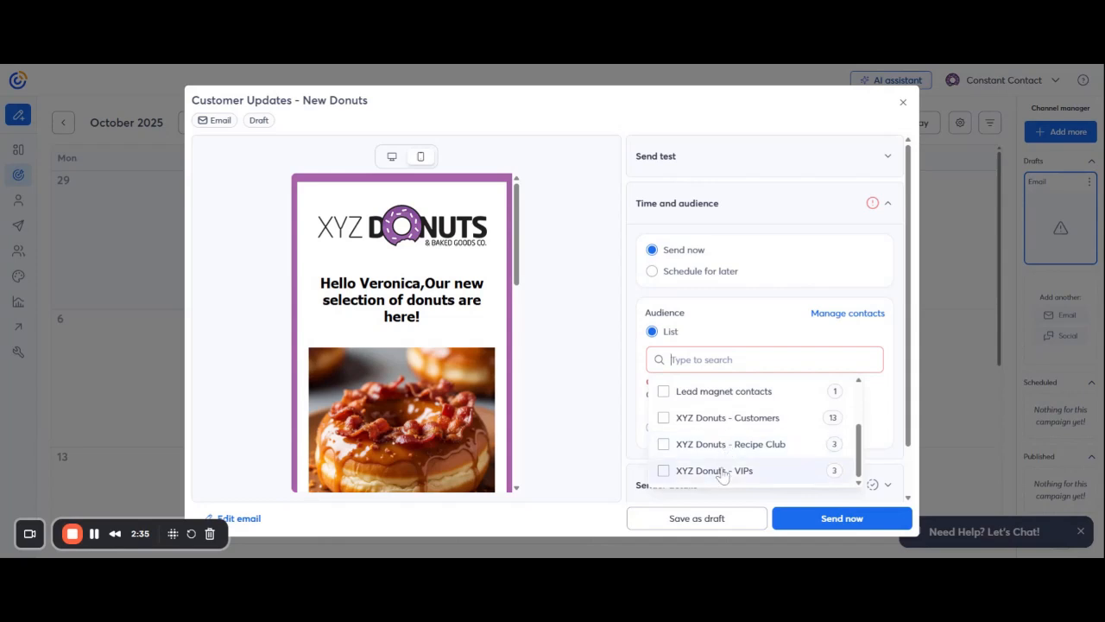
{"action": "left_click", "coordinate": [663, 420]}
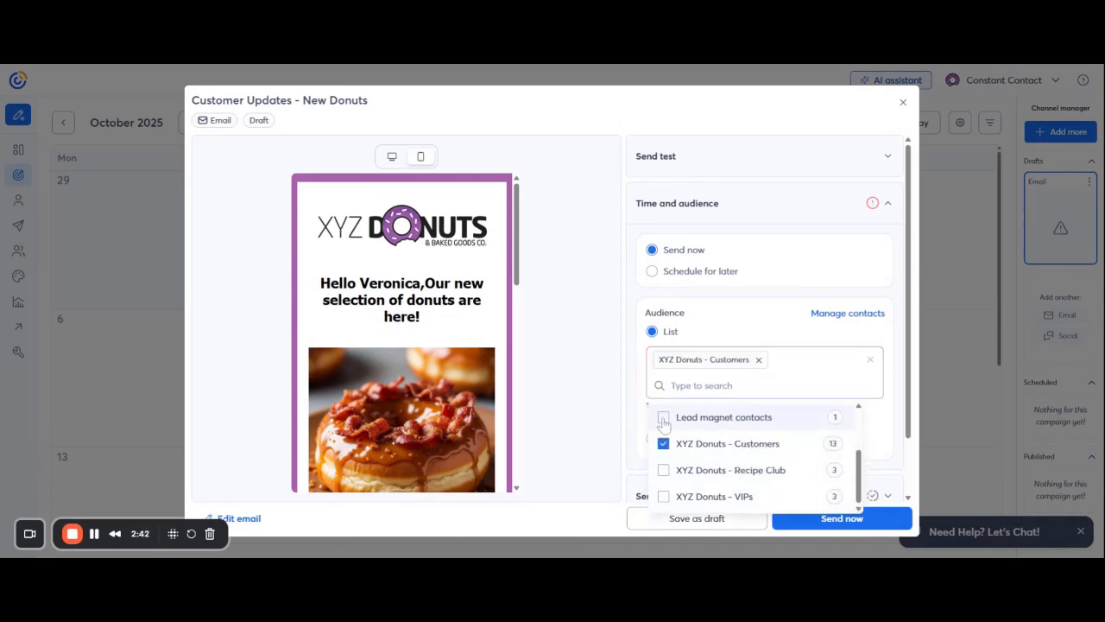
{"action": "left_click", "coordinate": [750, 328]}
{"action": "scroll", "coordinate": [769, 328], "scroll_direction": "down", "scroll_amount": 2}
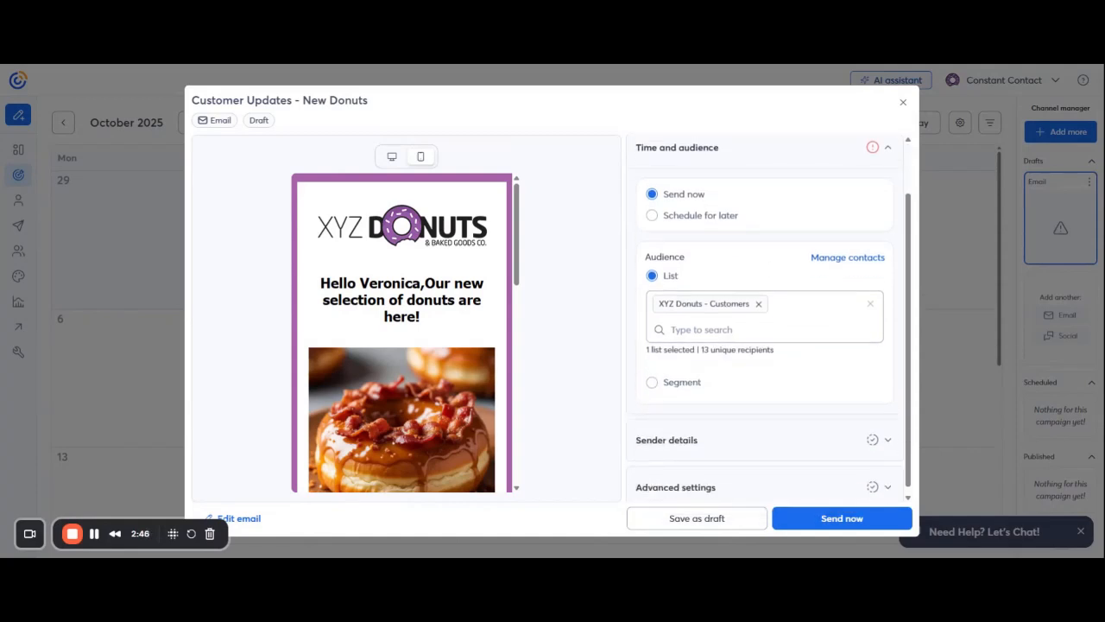
{"action": "left_click", "coordinate": [782, 433]}
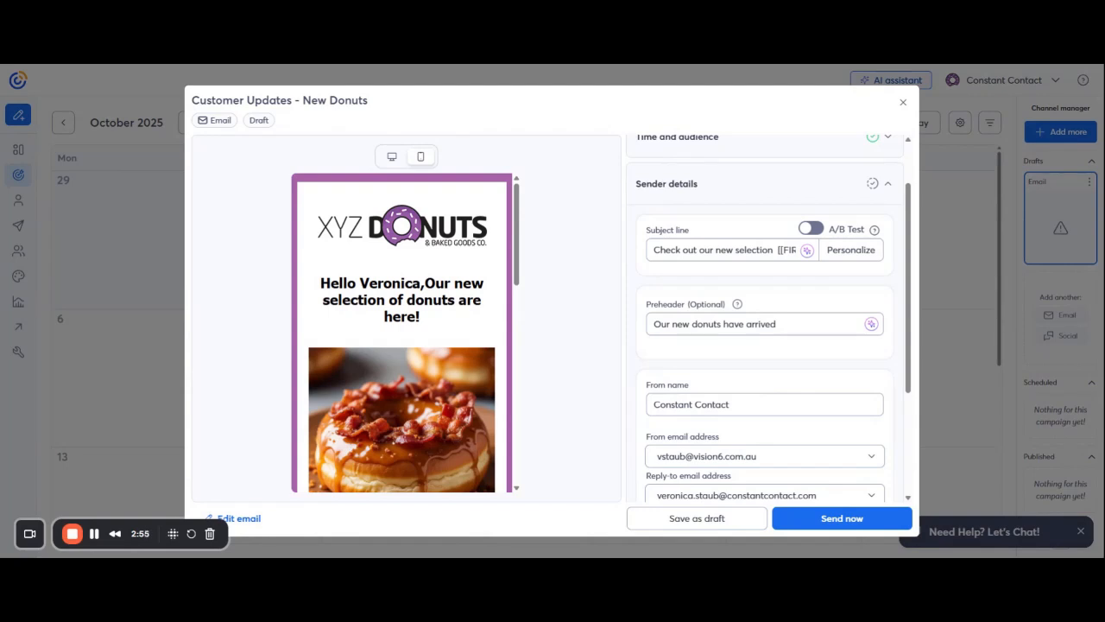
{"action": "scroll", "coordinate": [776, 396], "scroll_direction": "down", "scroll_amount": 3}
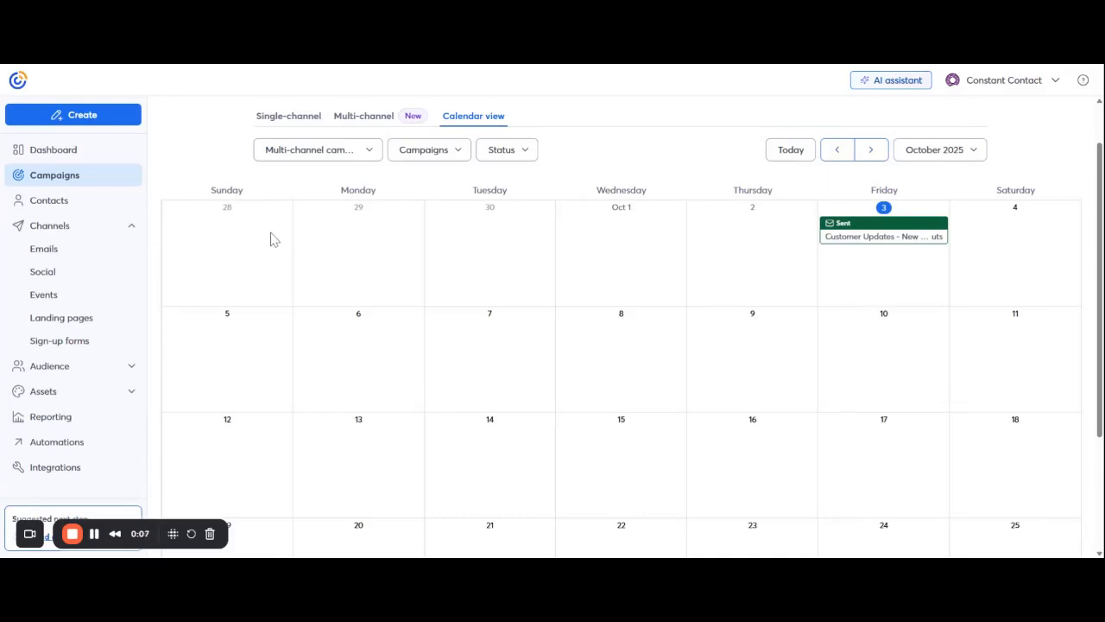
- Open Channels > Social, review the connected accounts, and return to the Posts list
{"action": "left_click", "coordinate": [41, 275]}
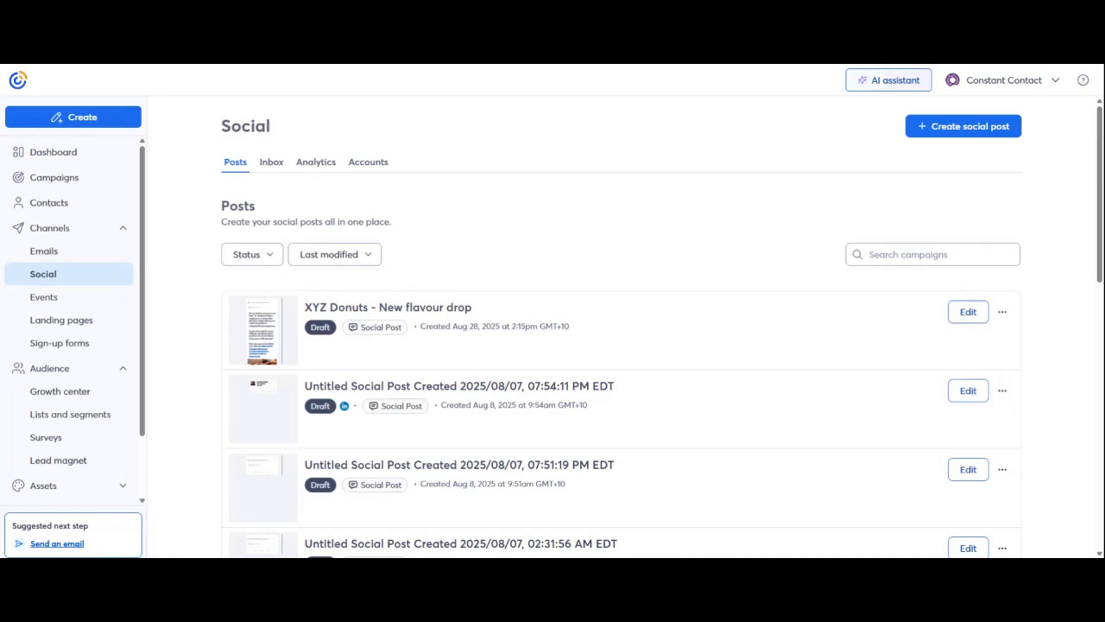
{"action": "left_click", "coordinate": [372, 167]}
{"action": "left_click", "coordinate": [966, 130]}
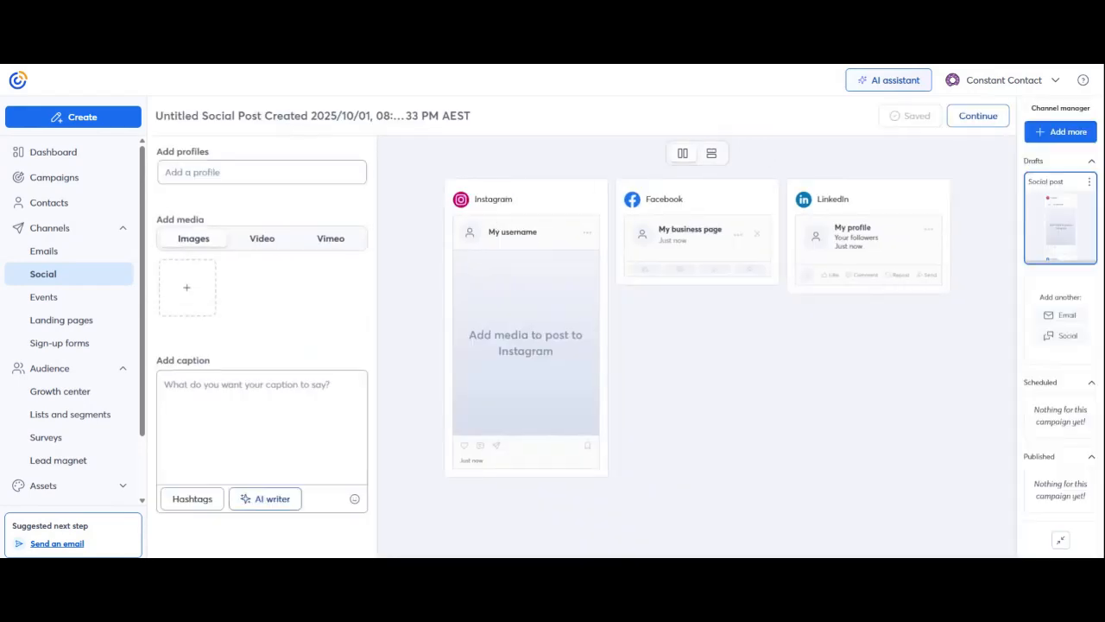
- Add the connected LinkedIn profile as the new post's only destination
{"action": "left_click", "coordinate": [262, 172]}
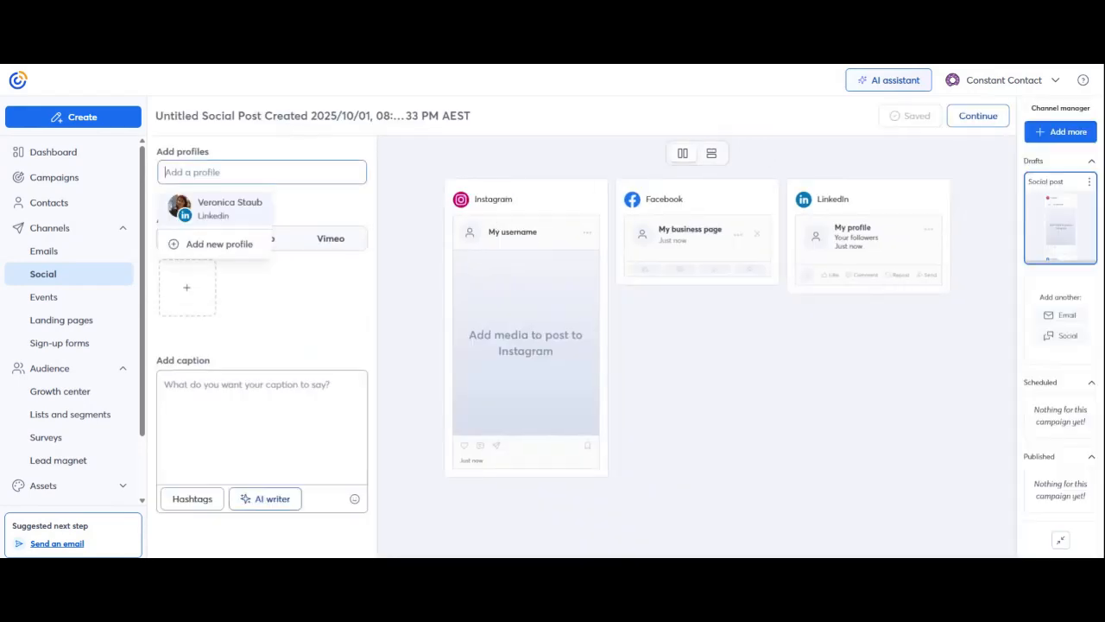
{"action": "left_click", "coordinate": [205, 216]}
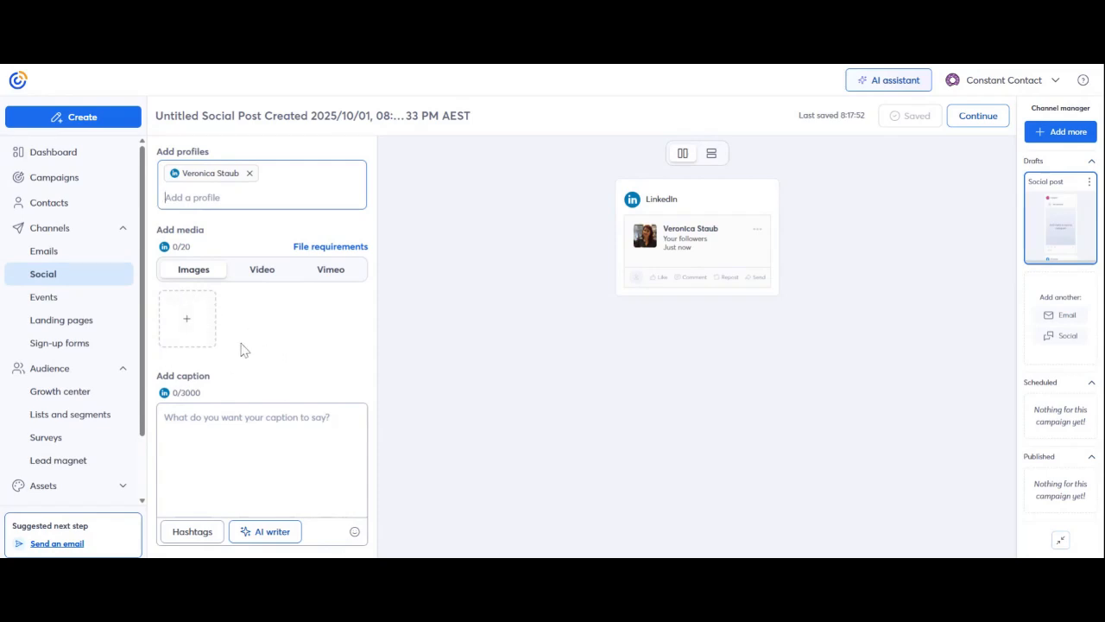
- Attach the pink-glazed donut and chocolate sprinkle donut images from the image library
{"action": "left_click", "coordinate": [188, 324]}
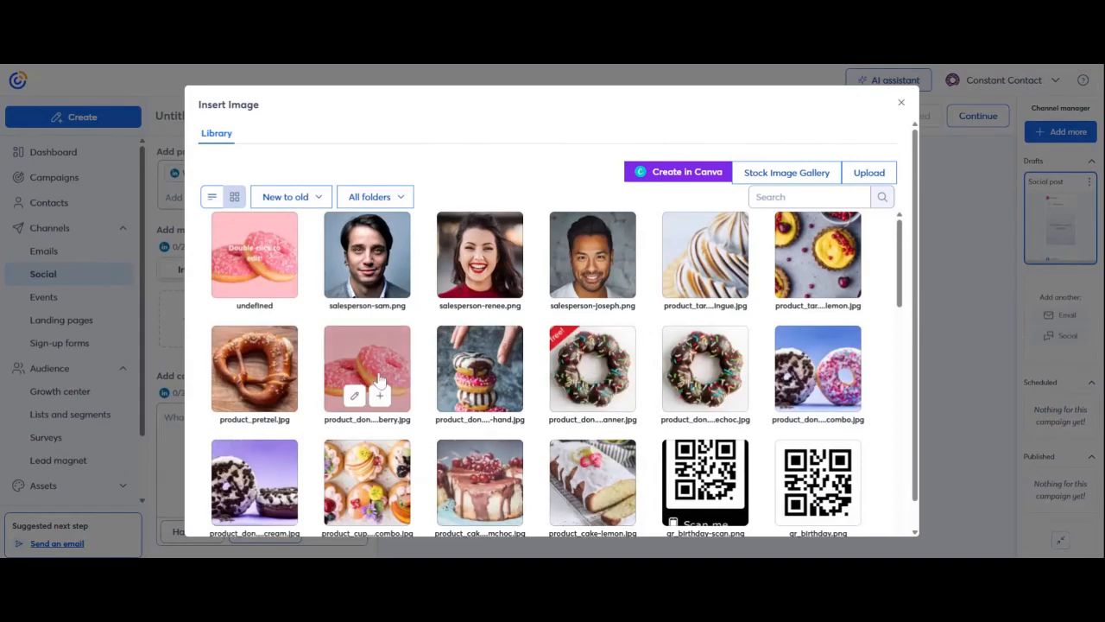
{"action": "left_click", "coordinate": [381, 395]}
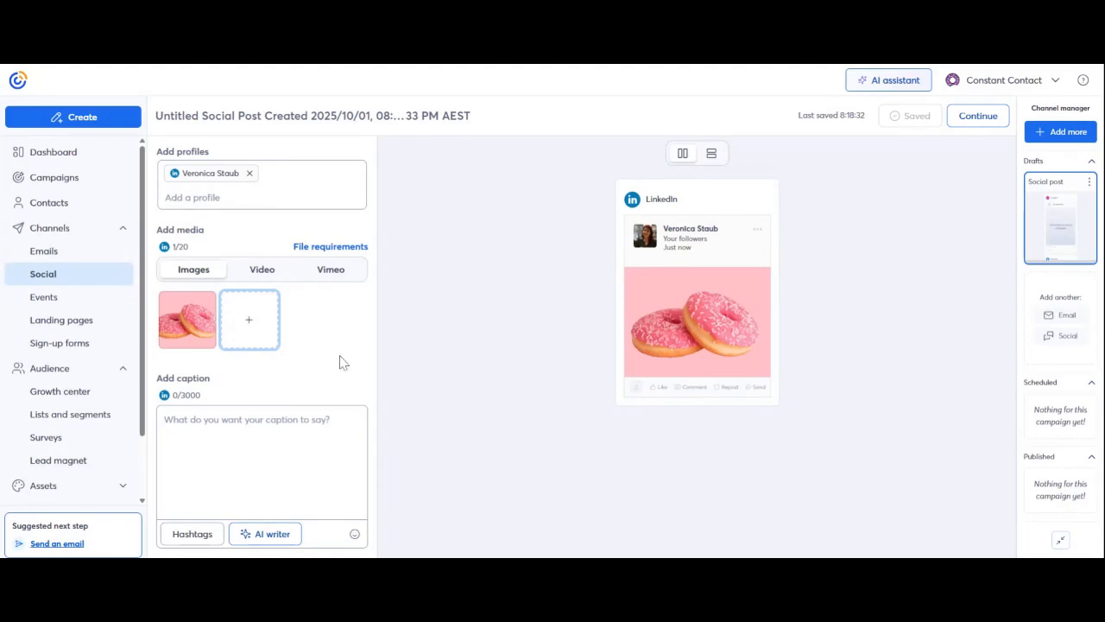
{"action": "left_click", "coordinate": [250, 324]}
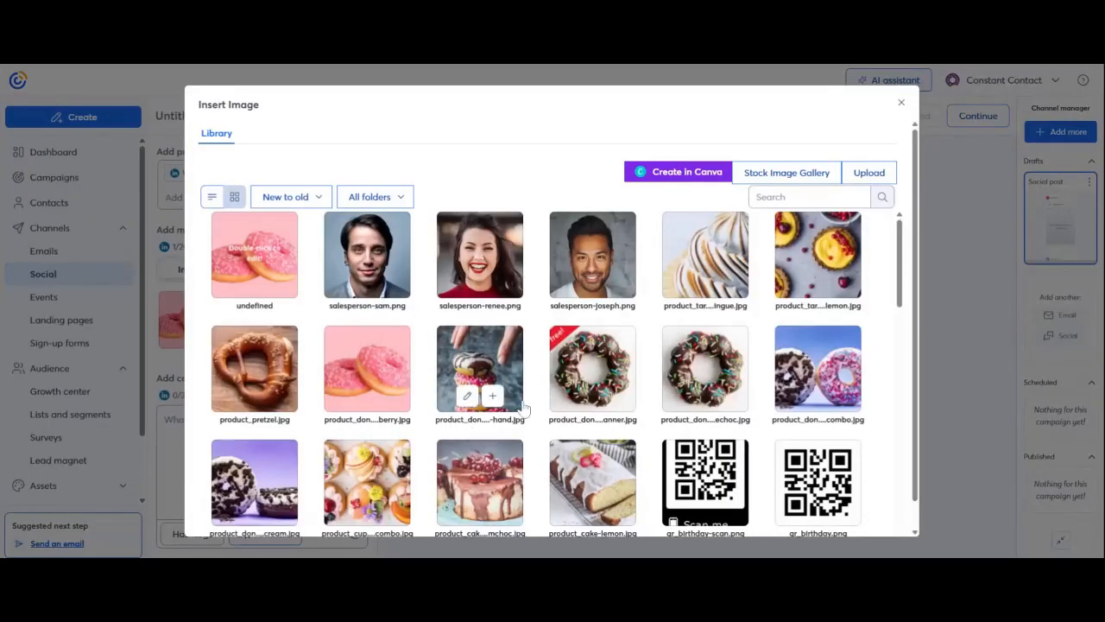
{"action": "left_click", "coordinate": [705, 370]}
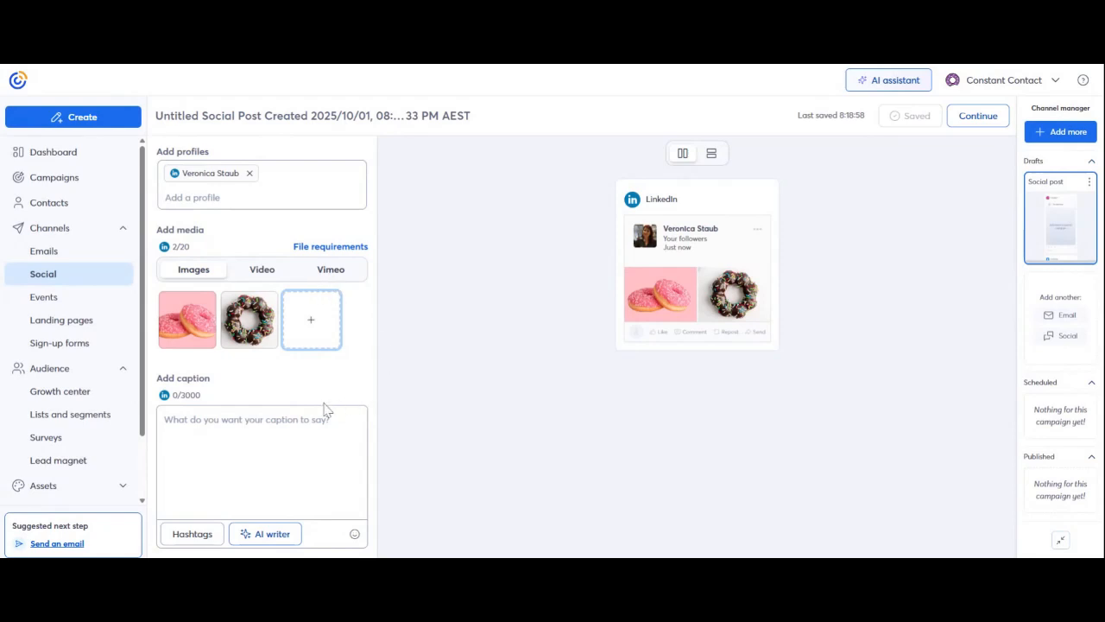
- Open the chocolate donut image in the editor and close it unchanged
{"action": "mouse_move", "coordinate": [253, 318]}
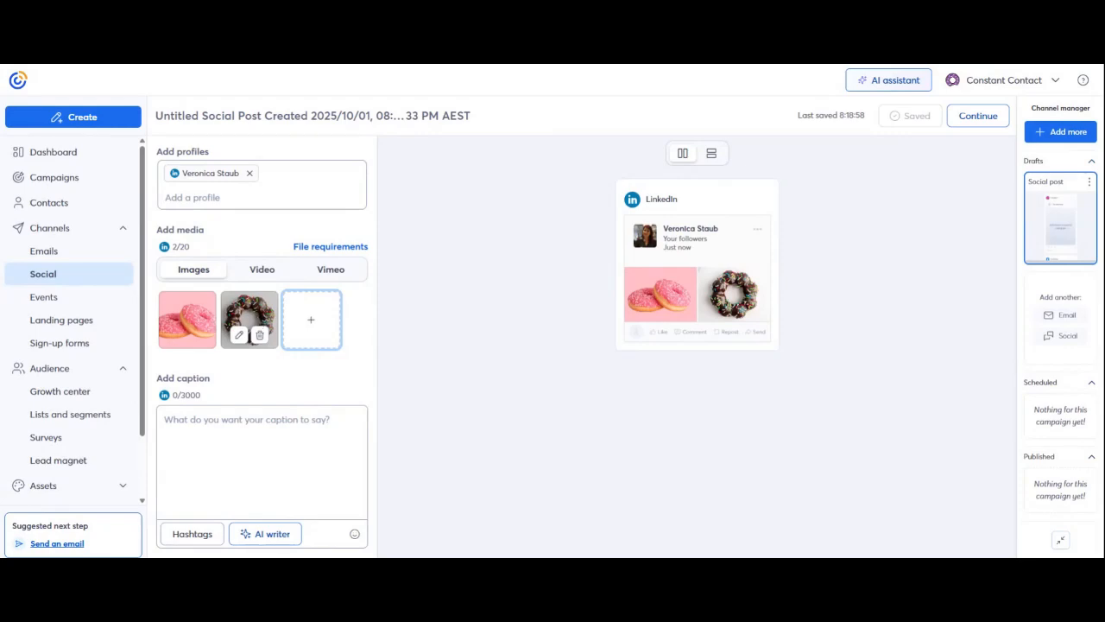
{"action": "left_click", "coordinate": [240, 336]}
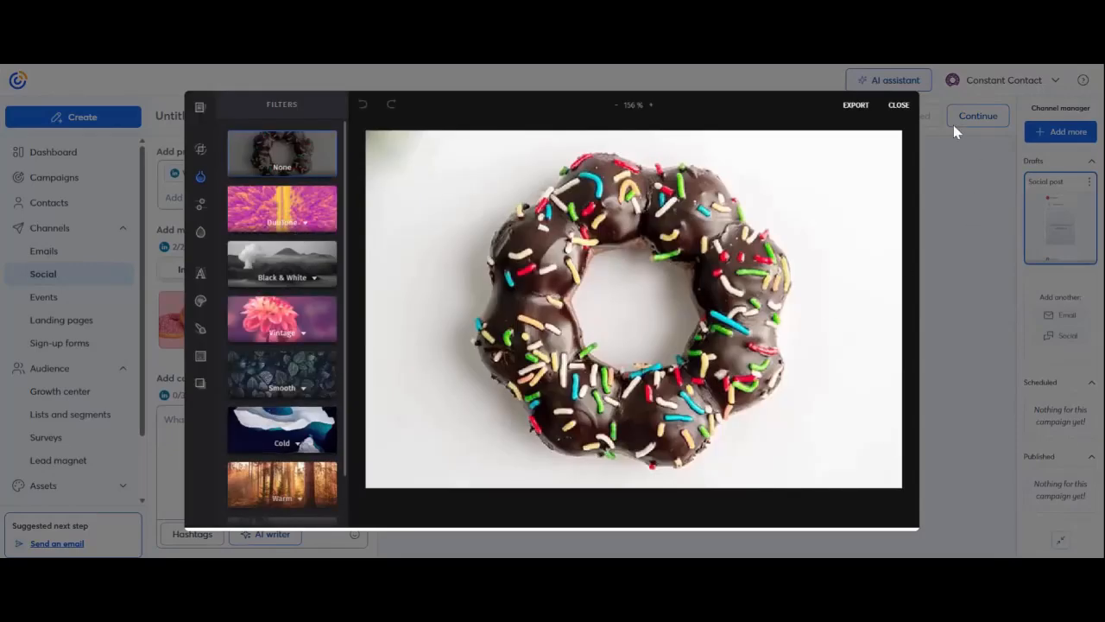
{"action": "left_click", "coordinate": [884, 112]}
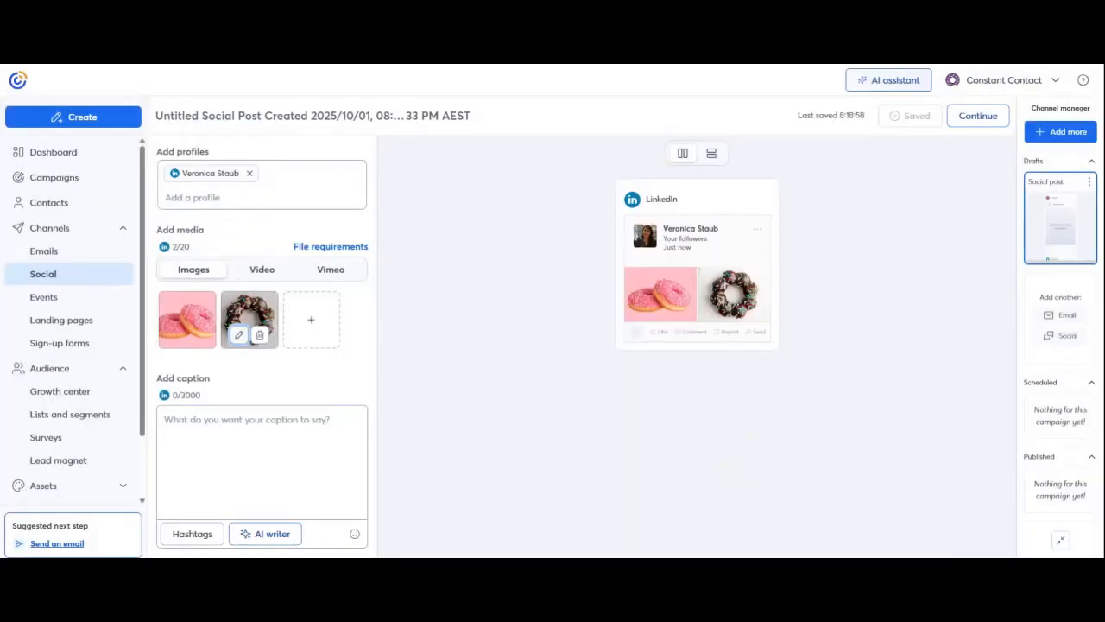
- Write the caption 'Check out our new donut collection dropping this Thursday!', correcting the typos
{"action": "left_click", "coordinate": [197, 421]}
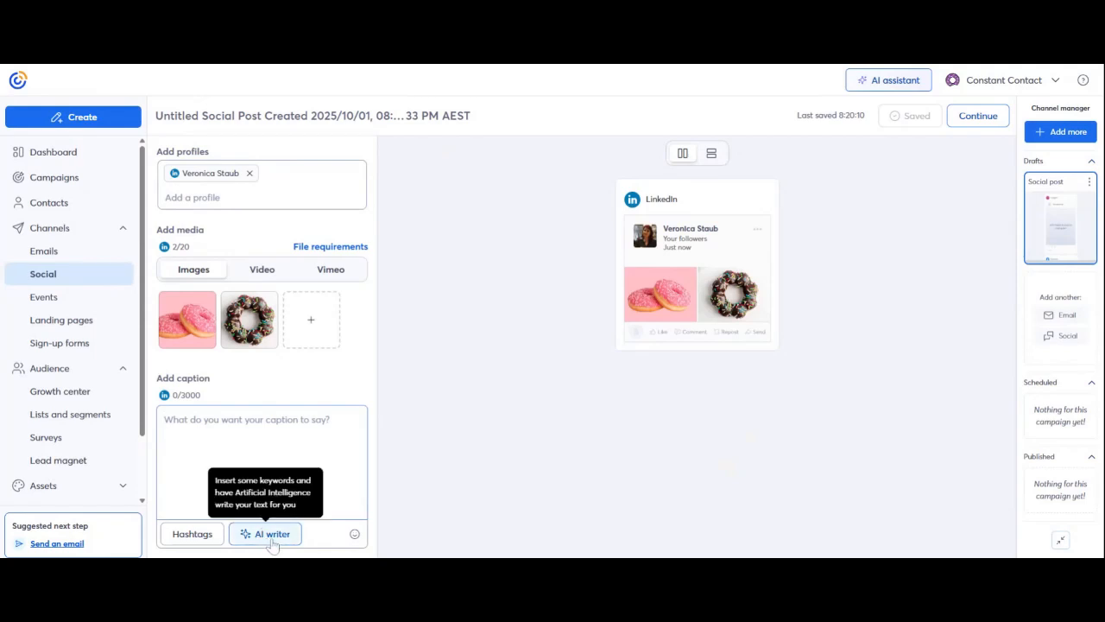
{"action": "type", "text": "C"}
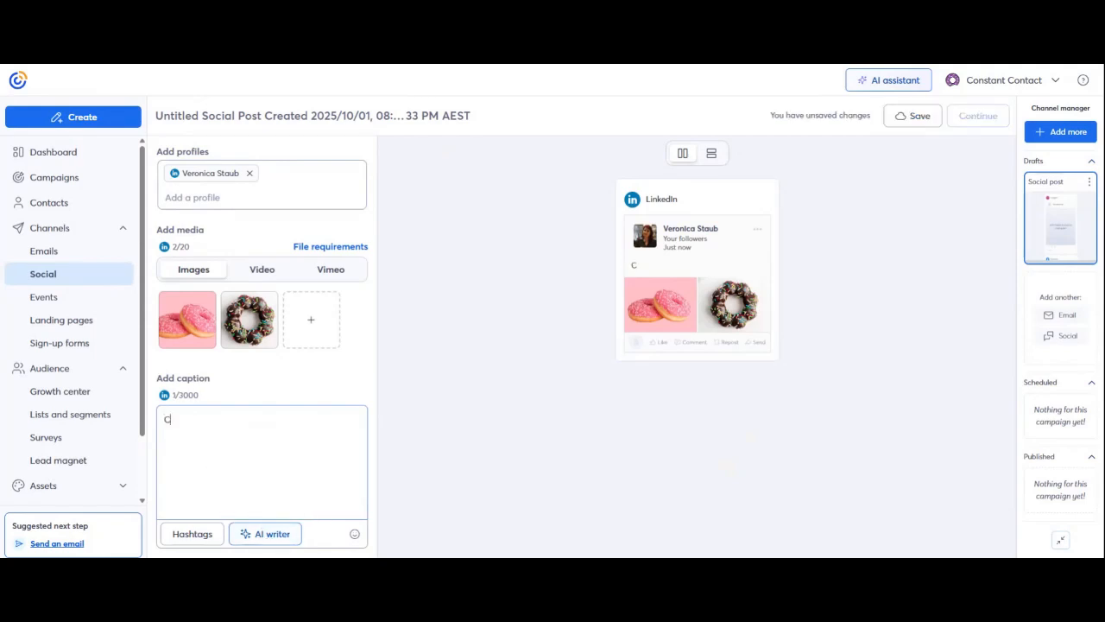
{"action": "type", "text": "heck out our new d"}
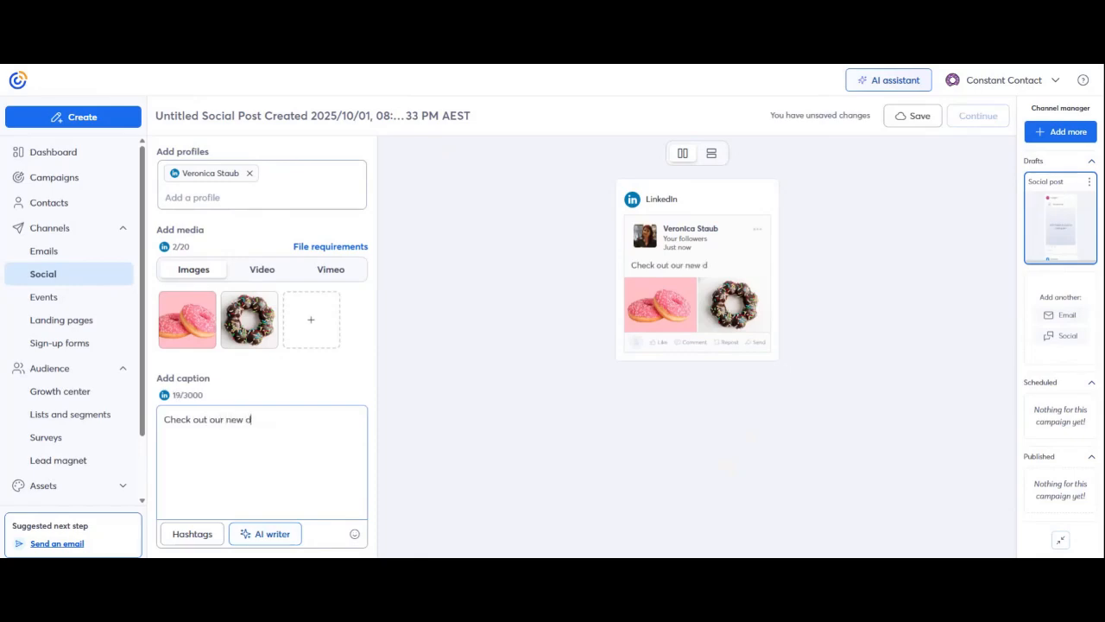
{"action": "type", "text": "onut collection d"}
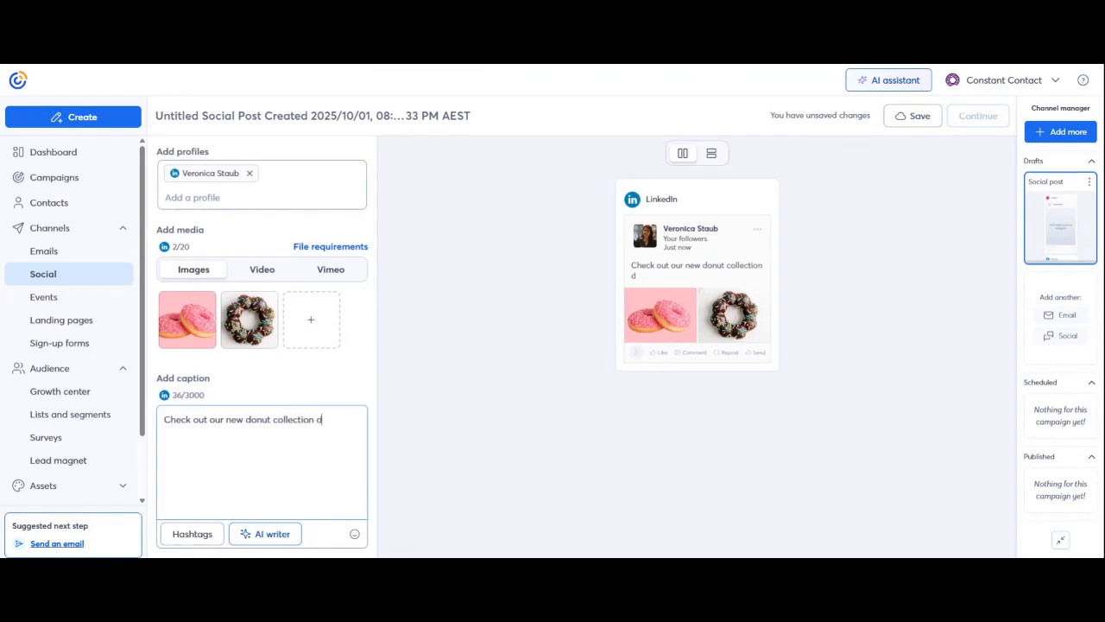
{"action": "type", "text": "ropping thi Thursday!"}
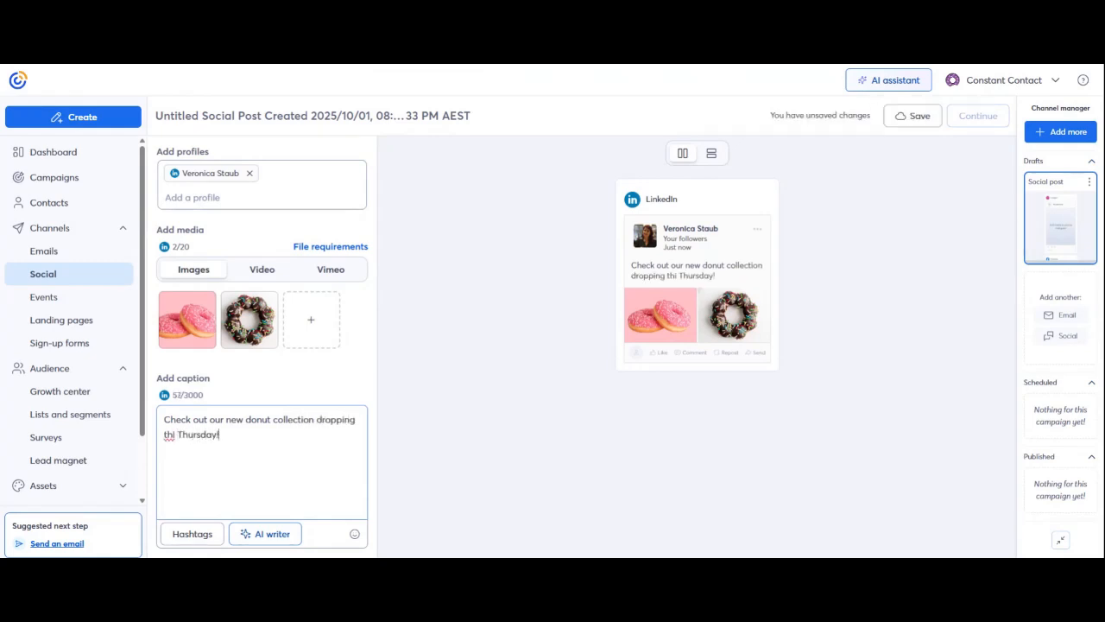
{"action": "left_click", "coordinate": [175, 435]}
{"action": "type", "text": "s Thursday!"}
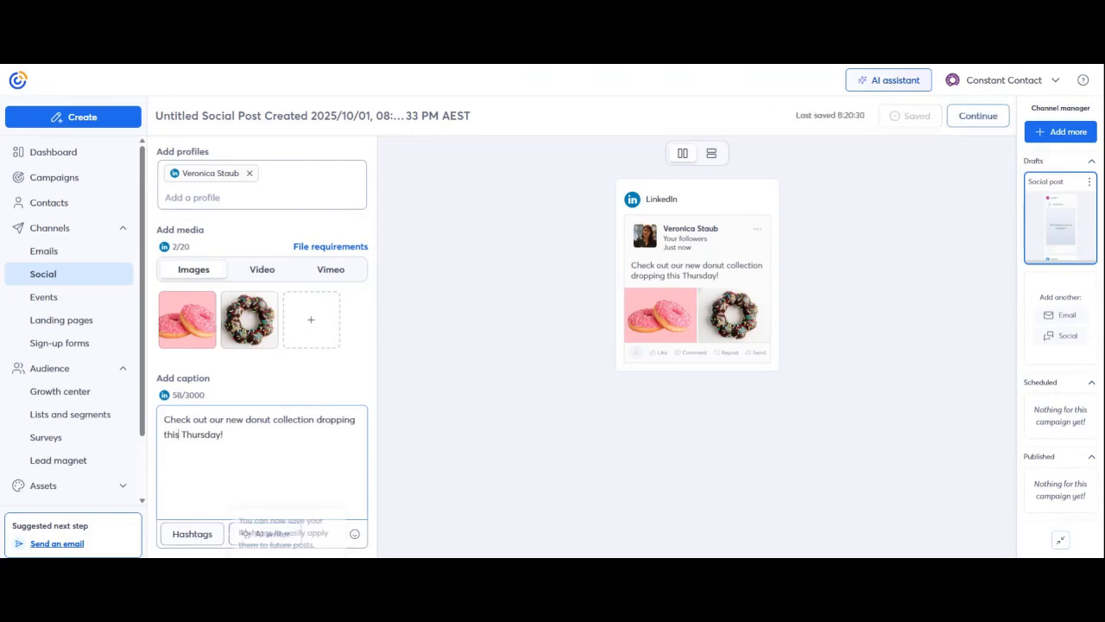
{"action": "left_click", "coordinate": [193, 536]}
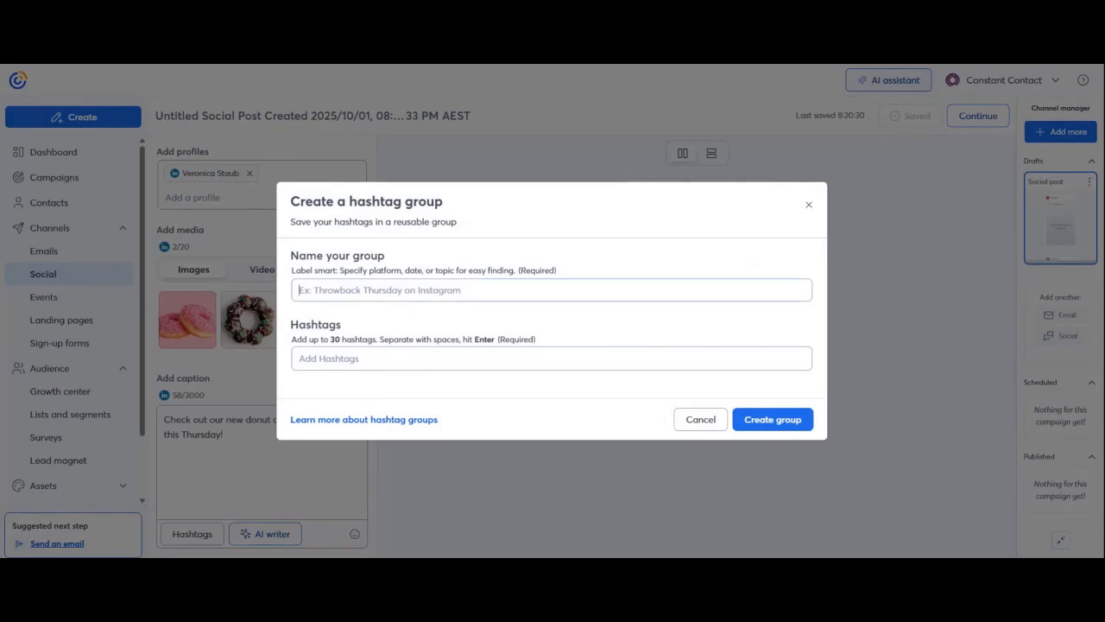
- Create a 'Frequently Used' hashtag group containing donut, delicious and new
{"action": "type", "text": "Fre"}
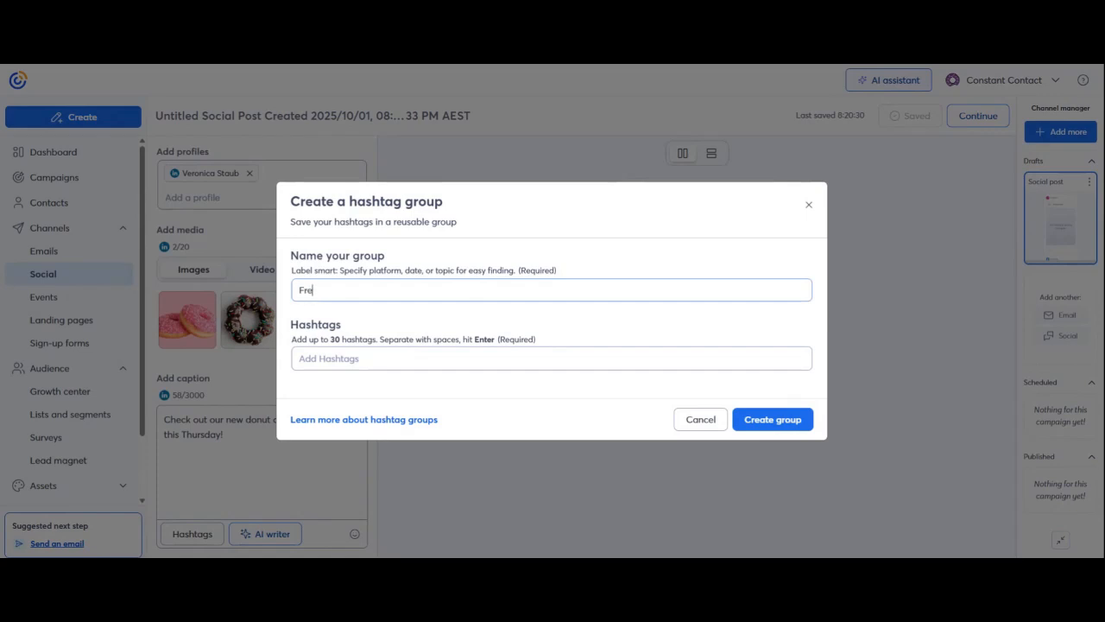
{"action": "type", "text": "quently Used"}
{"action": "key", "text": "Tab"}
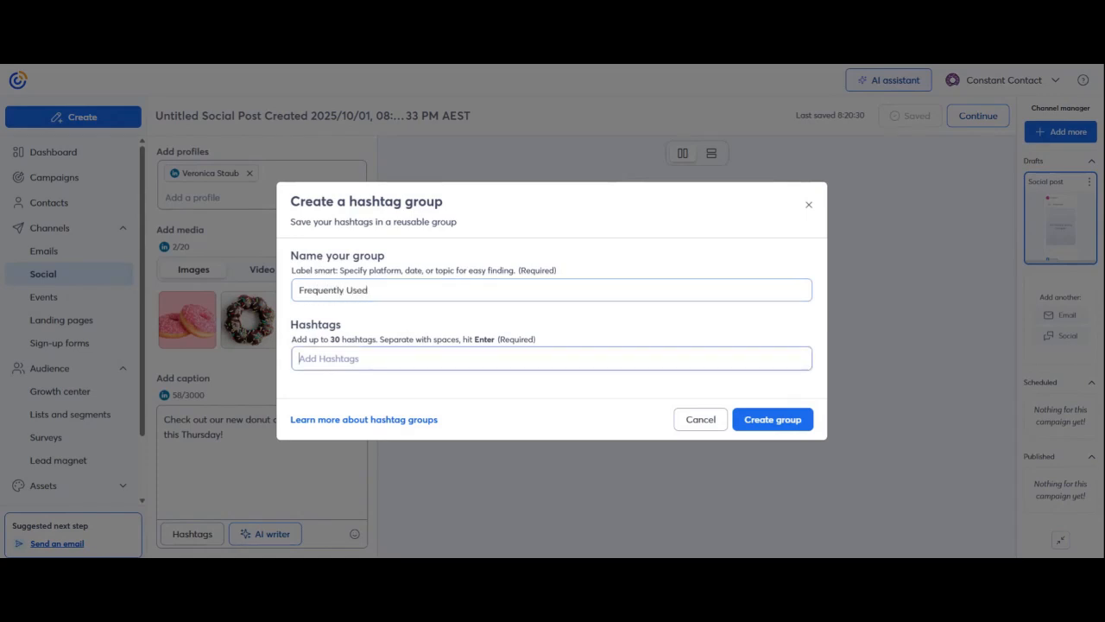
{"action": "type", "text": "donut"}
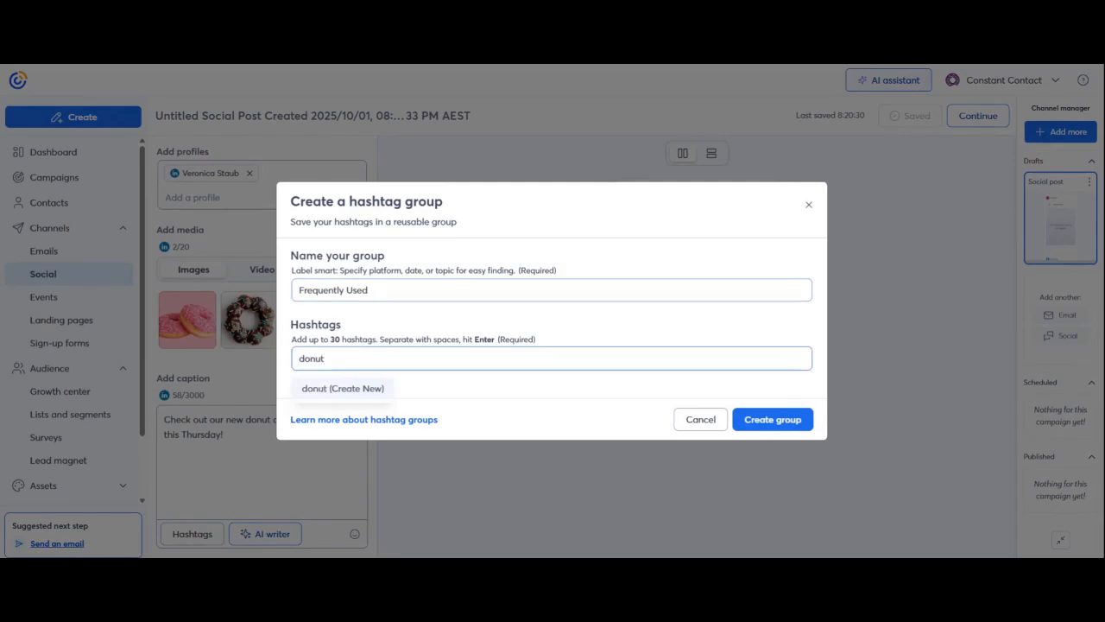
{"action": "left_click", "coordinate": [375, 390]}
{"action": "type", "text": "delicious"}
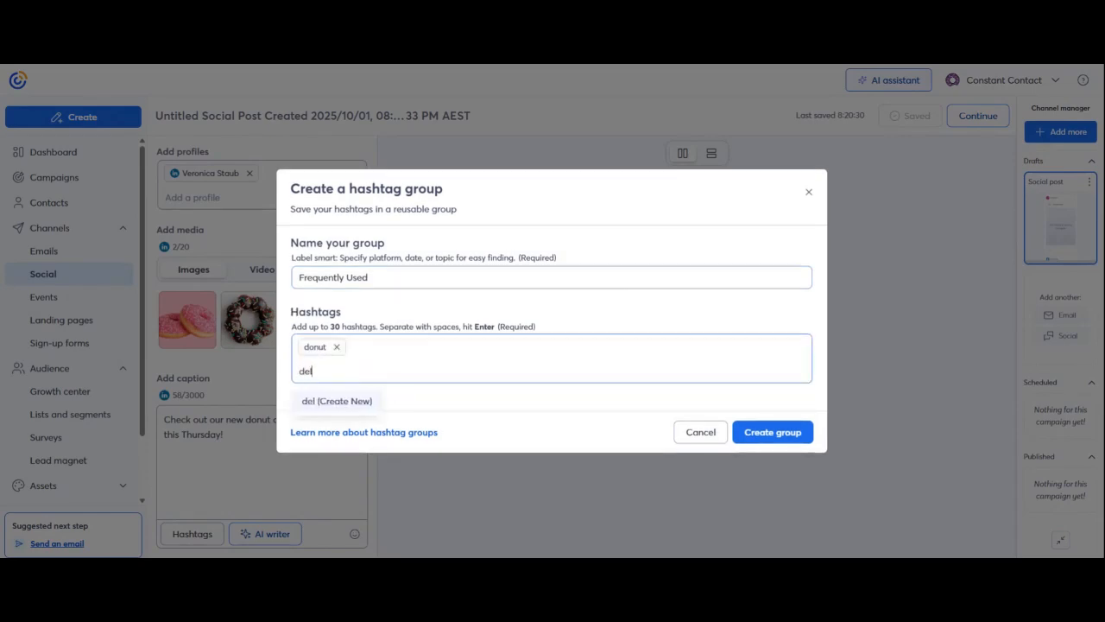
{"action": "left_click", "coordinate": [377, 409]}
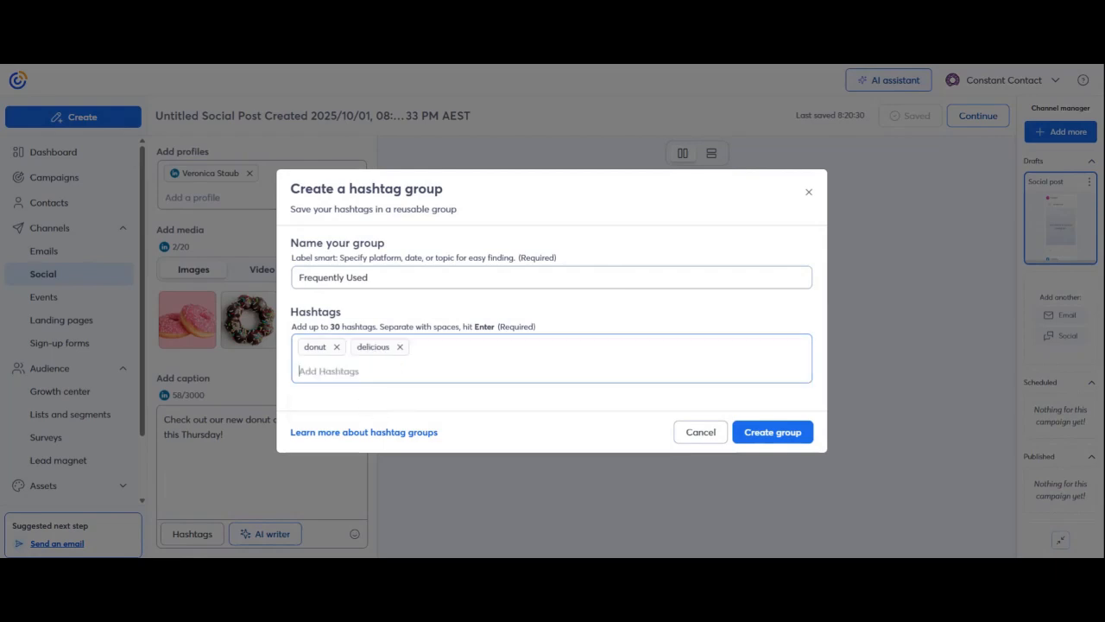
{"action": "type", "text": "new"}
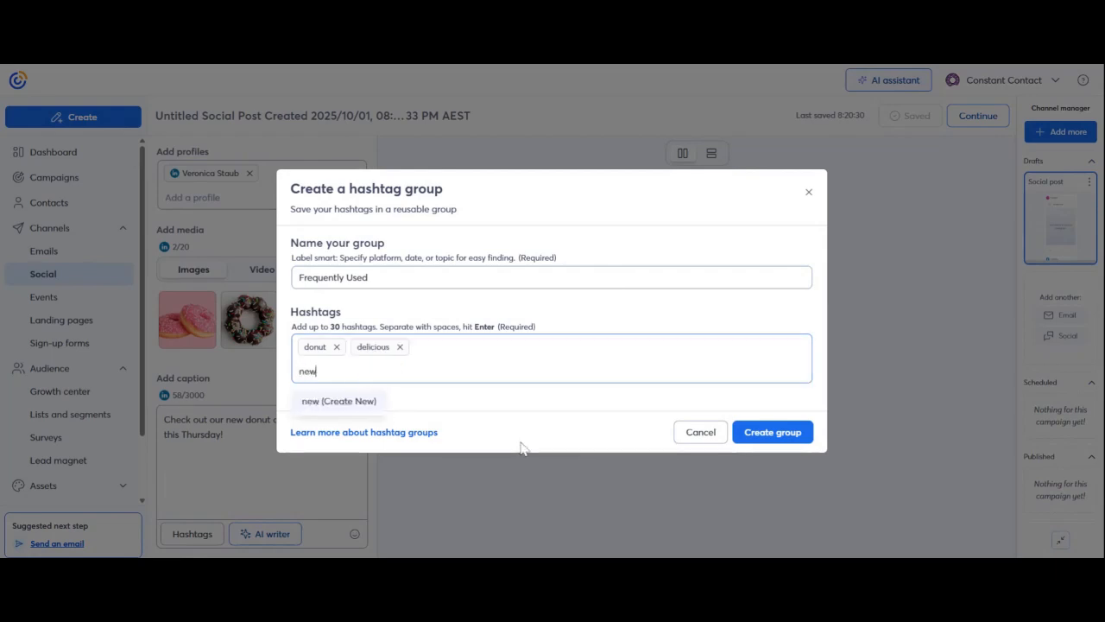
{"action": "left_click", "coordinate": [359, 401]}
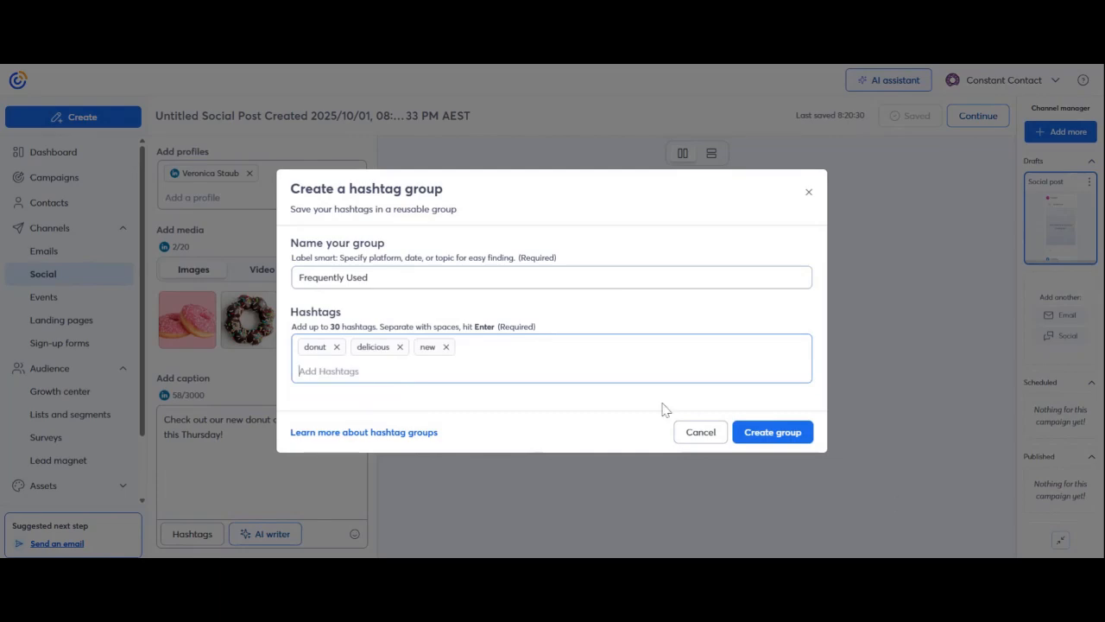
{"action": "left_click", "coordinate": [772, 437]}
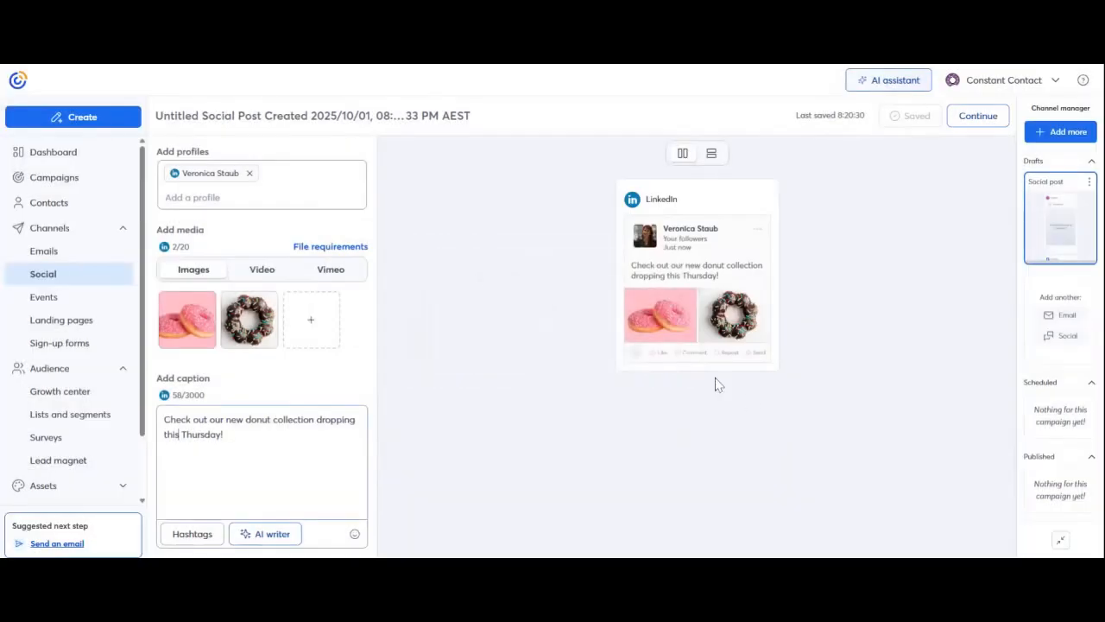
- Append #donut #delicious #new from the Frequently Used group to the caption
{"action": "left_click", "coordinate": [197, 523]}
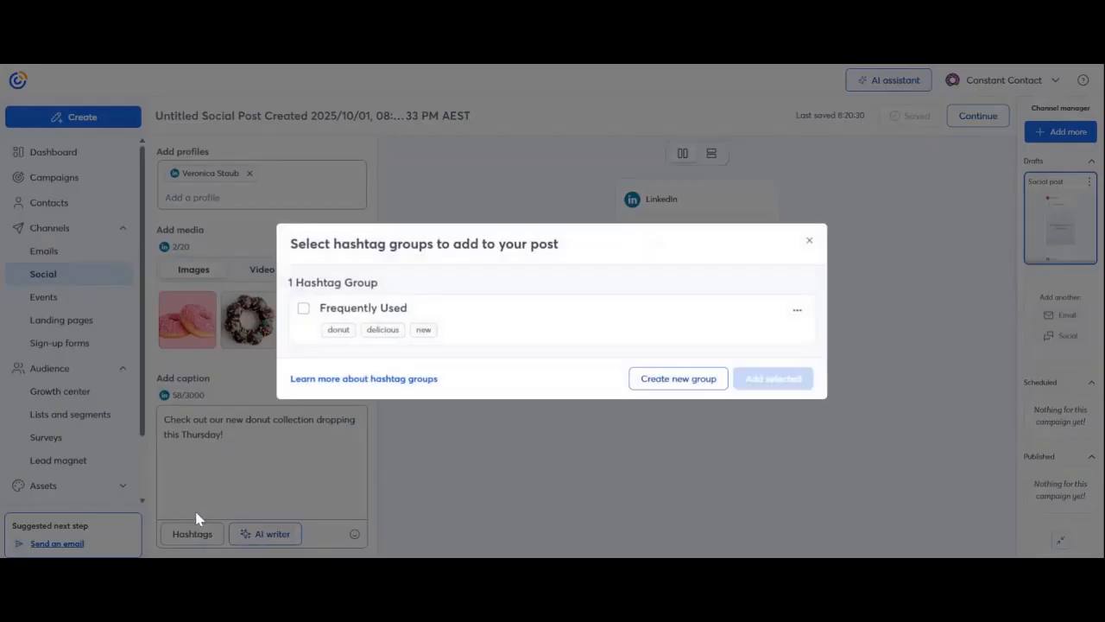
{"action": "left_click", "coordinate": [303, 310]}
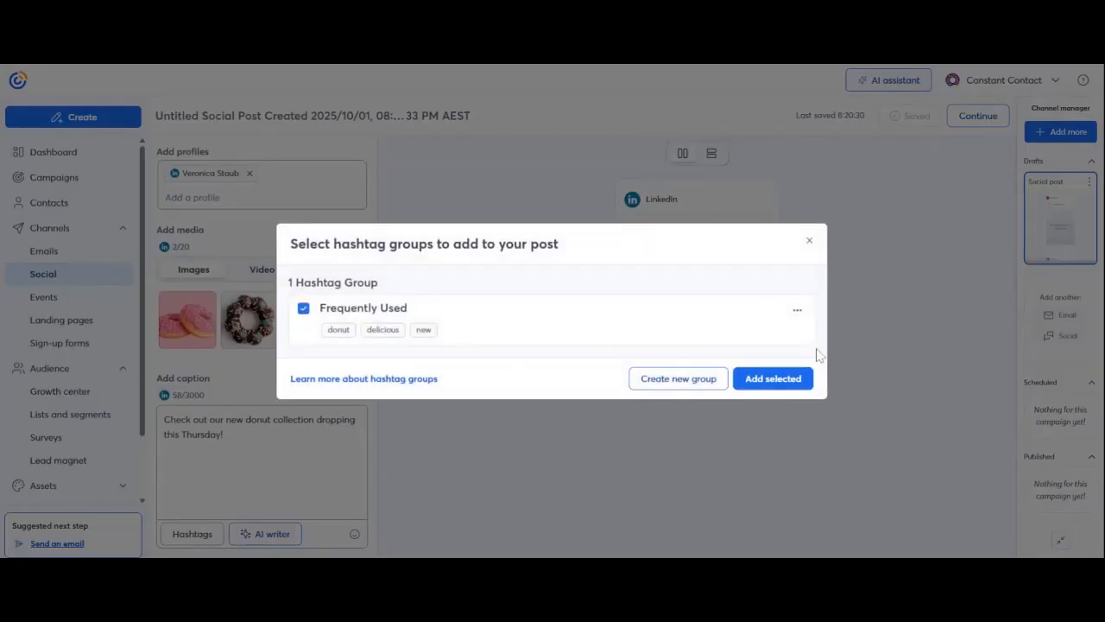
{"action": "left_click", "coordinate": [782, 380]}
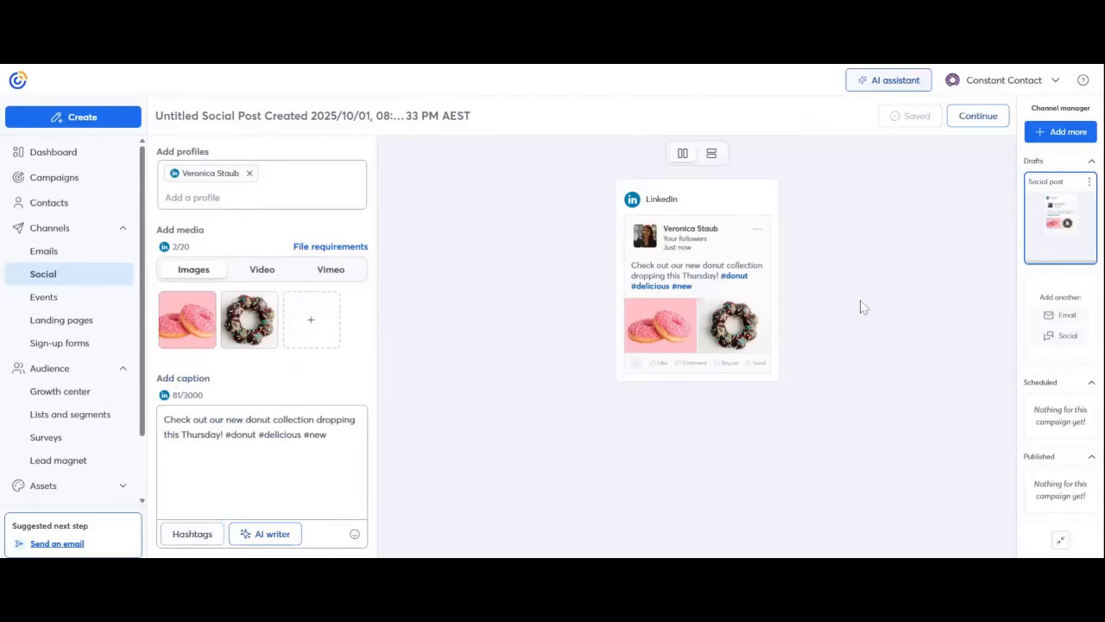
{"action": "left_click", "coordinate": [960, 121]}
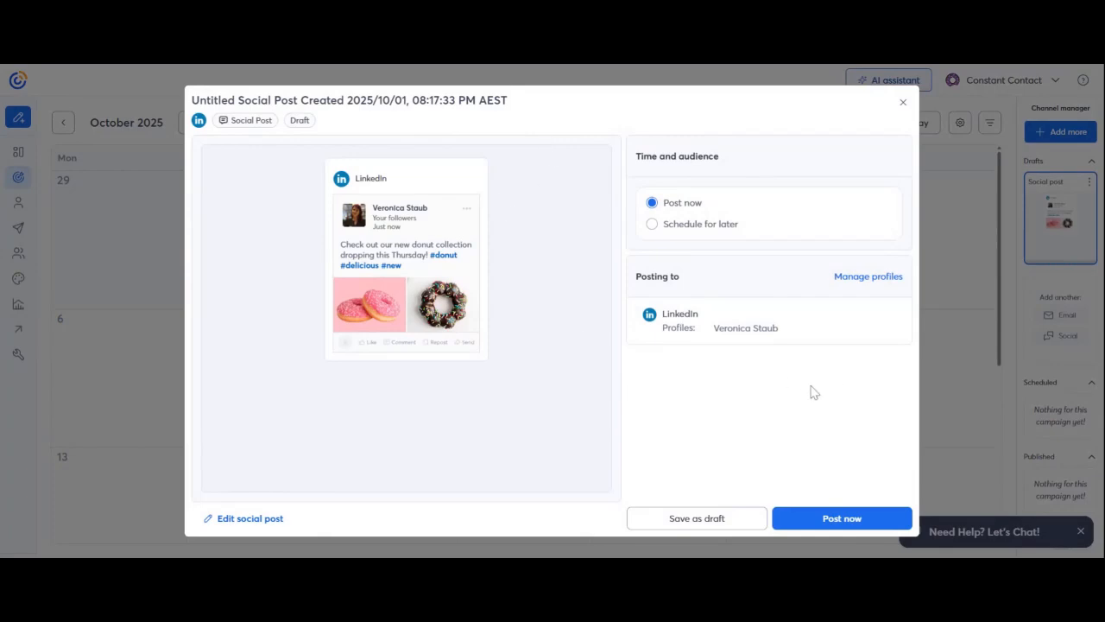
- Publish the LinkedIn post immediately with Post now
{"action": "left_click", "coordinate": [852, 521]}
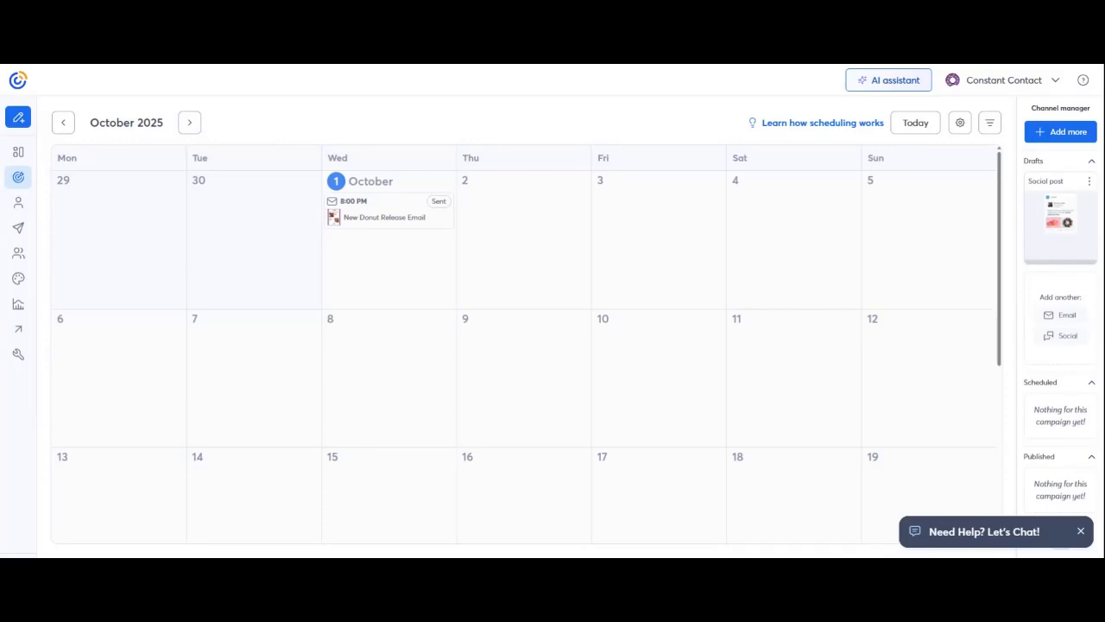
- Open the Help panel and show the Contact Us support options
{"action": "left_click", "coordinate": [1083, 82]}
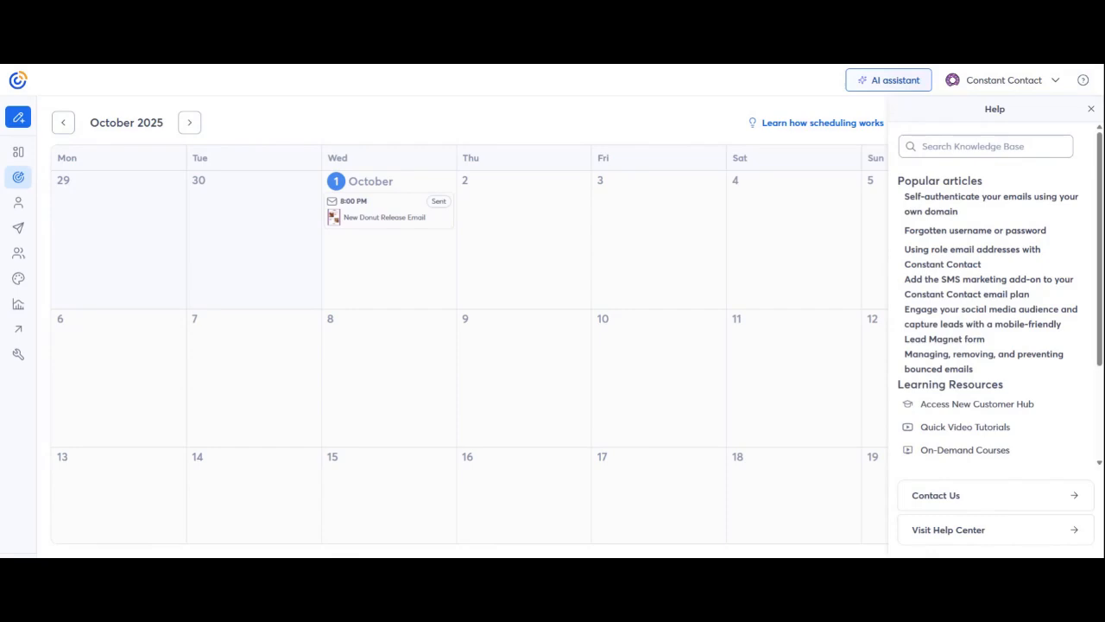
{"action": "left_click", "coordinate": [1012, 502]}
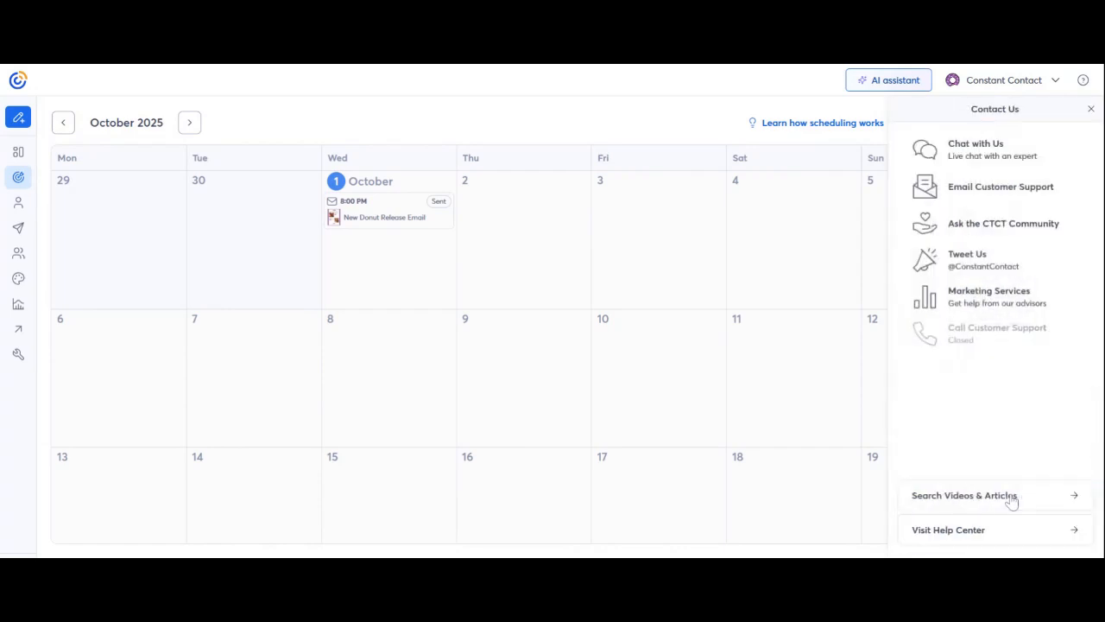